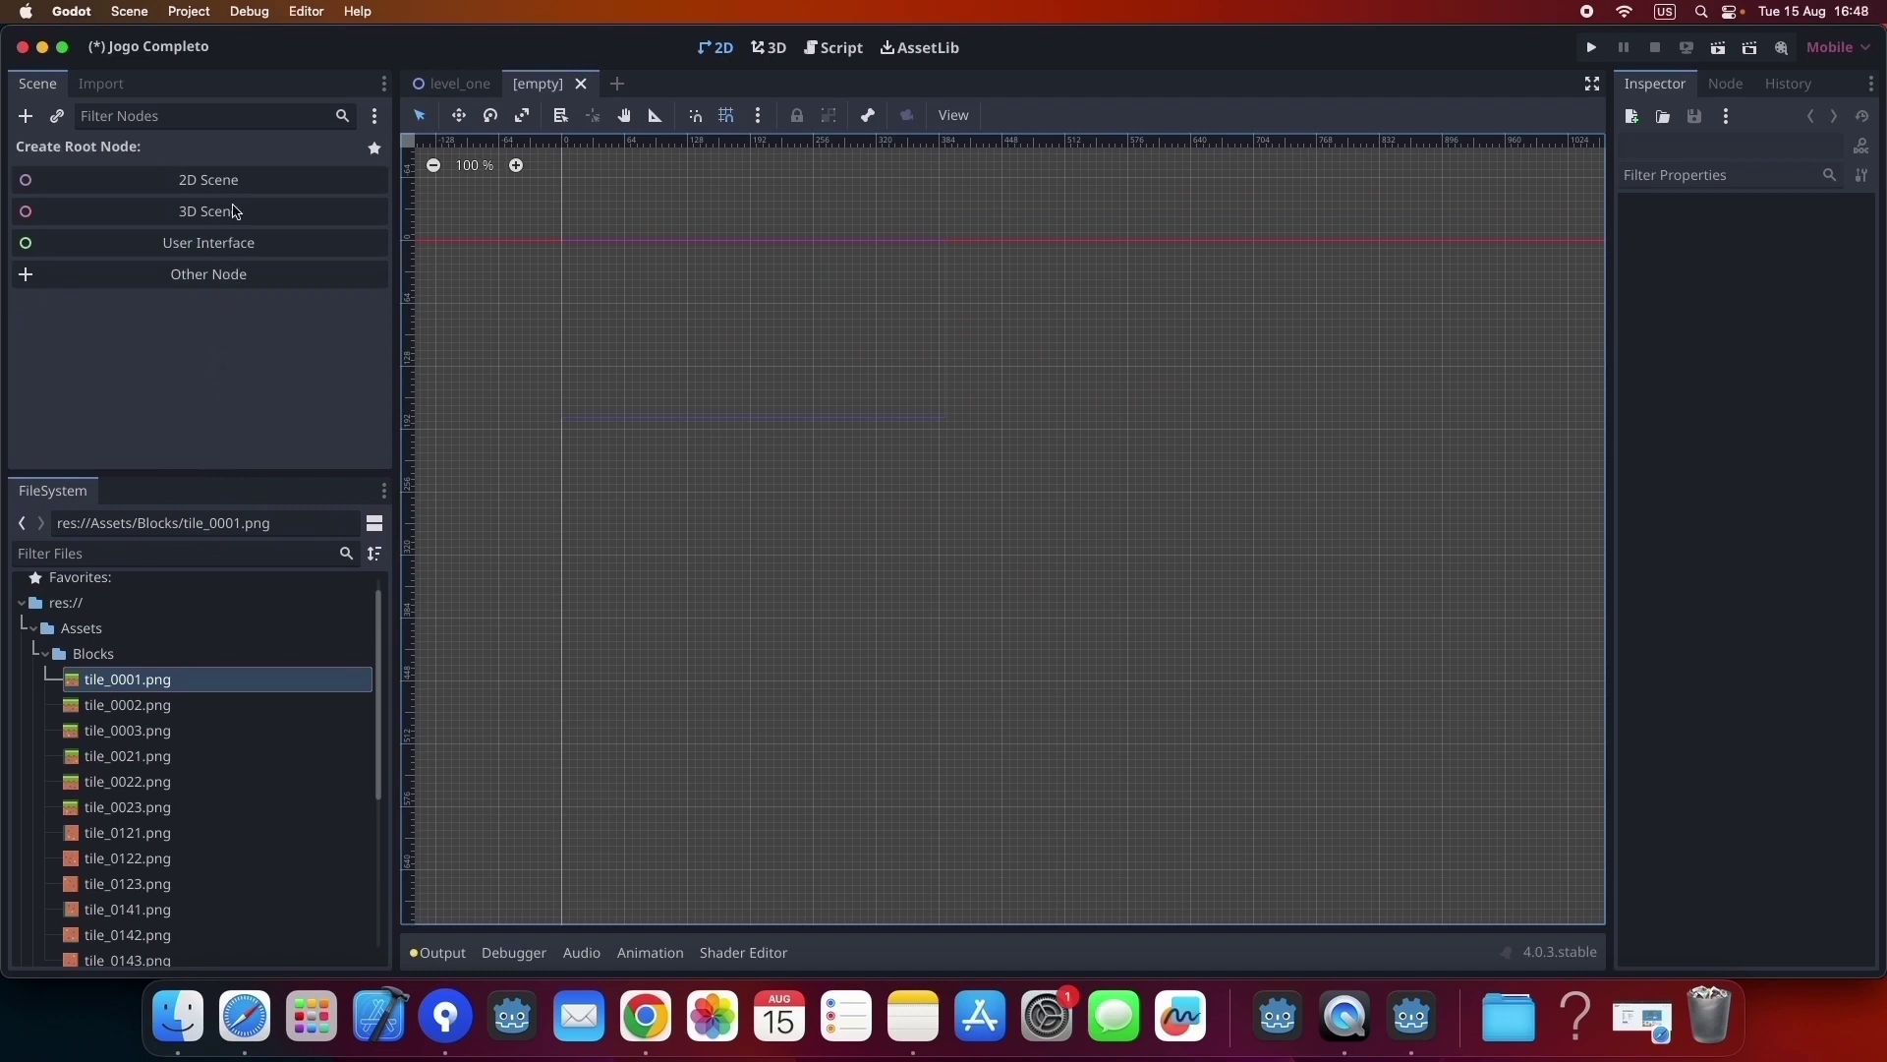
Create a CharacterBody2D root node for the empty scene and rename it Player.
click(218, 281)
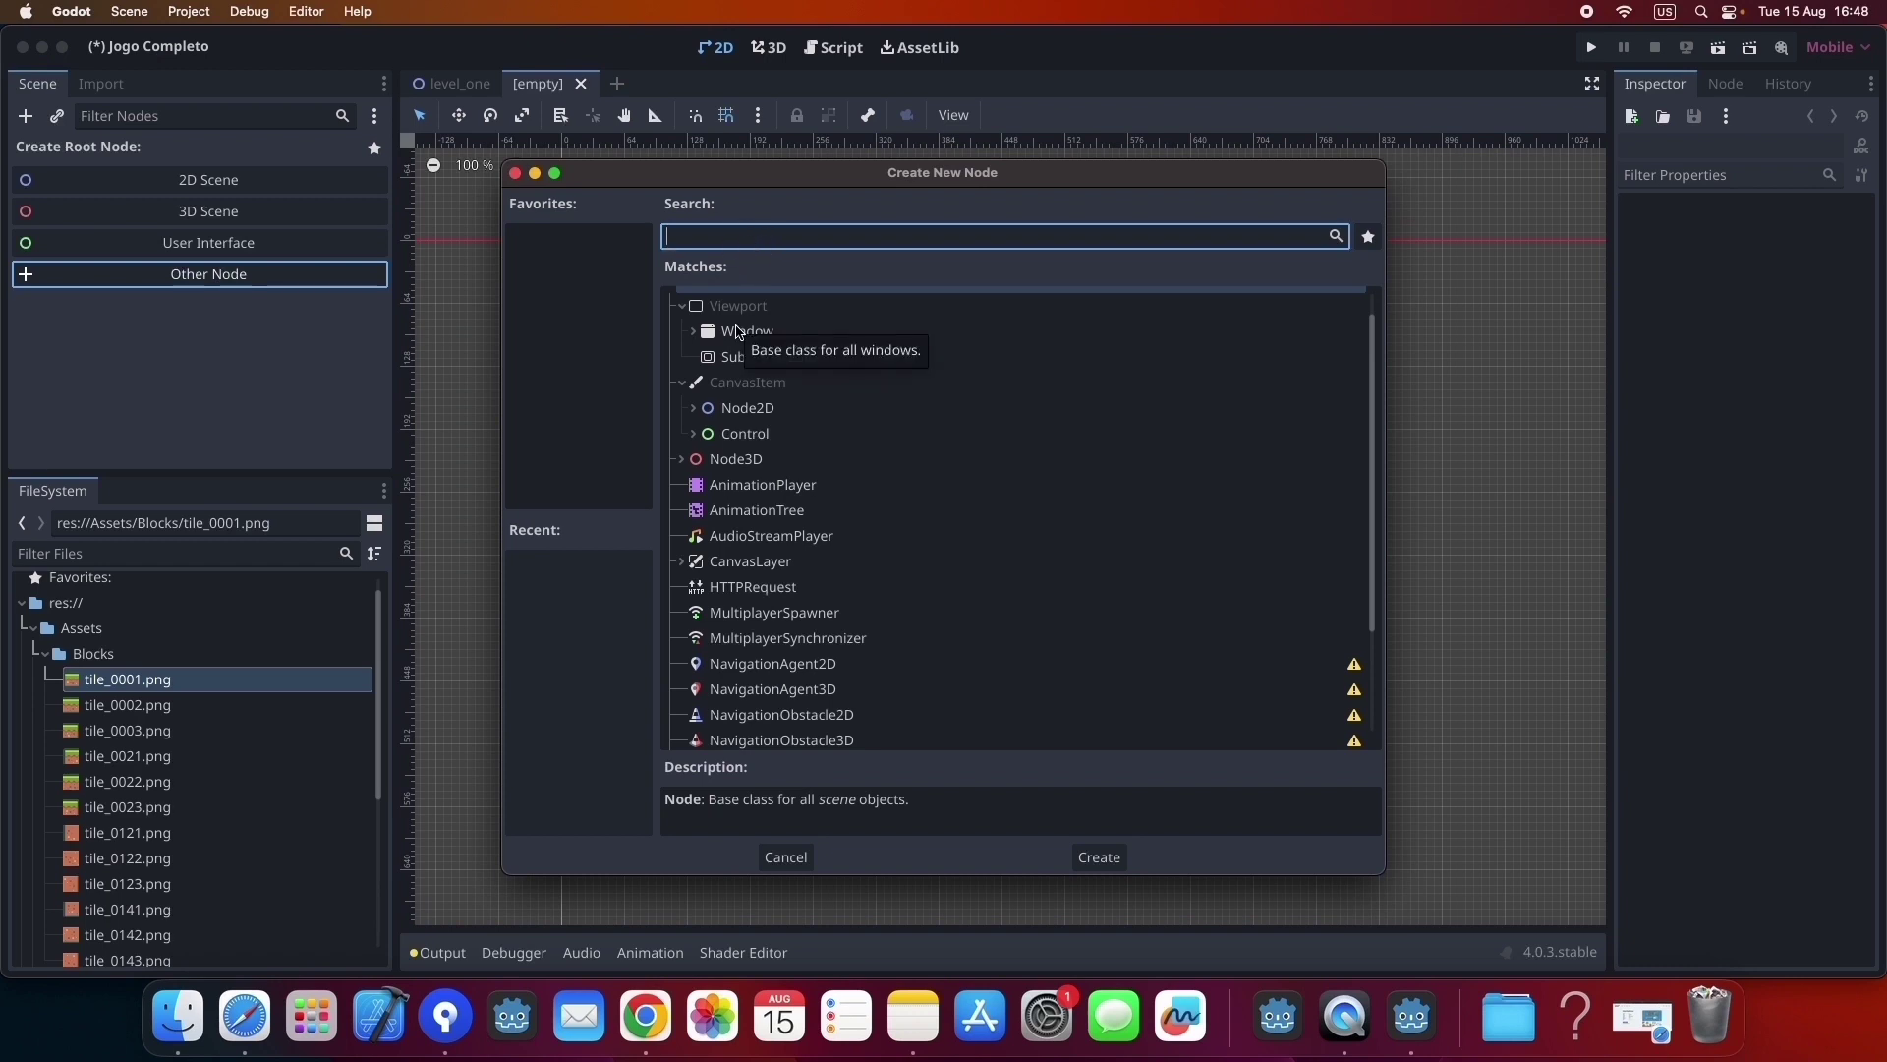
text(char)
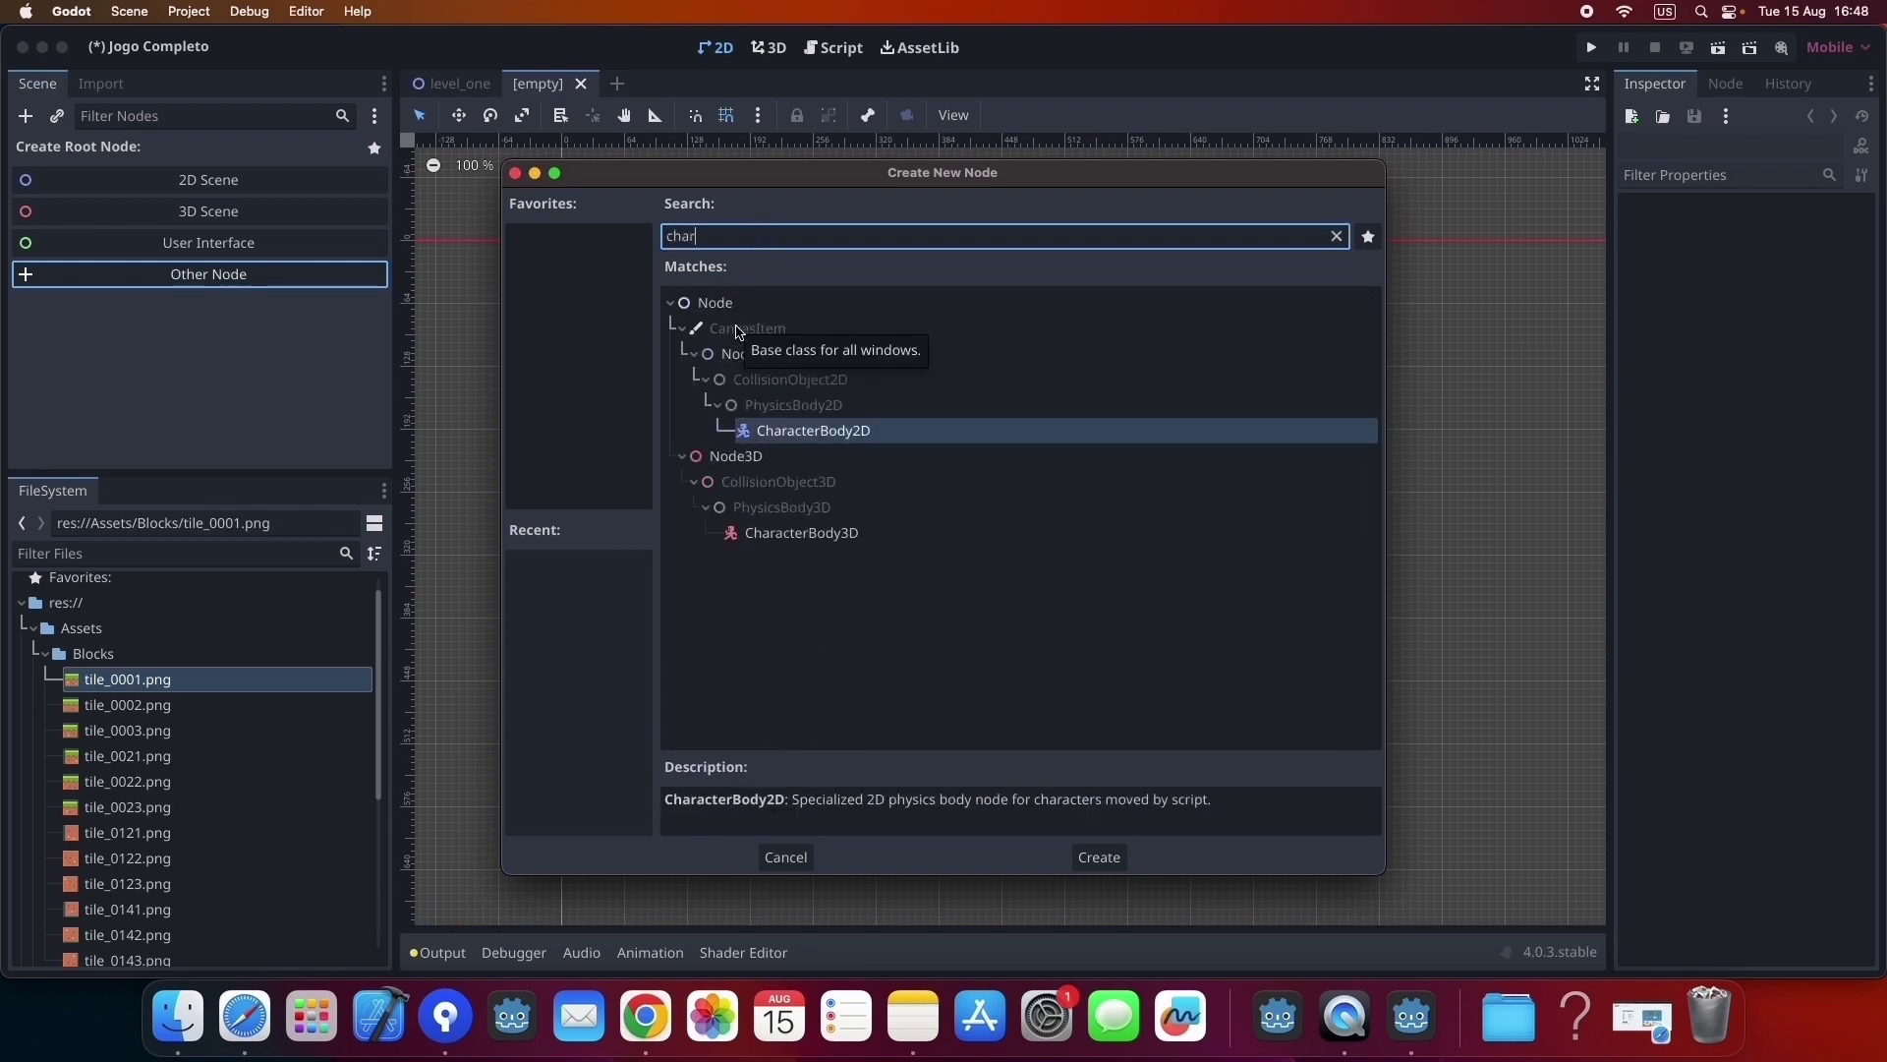
double_click(795, 432)
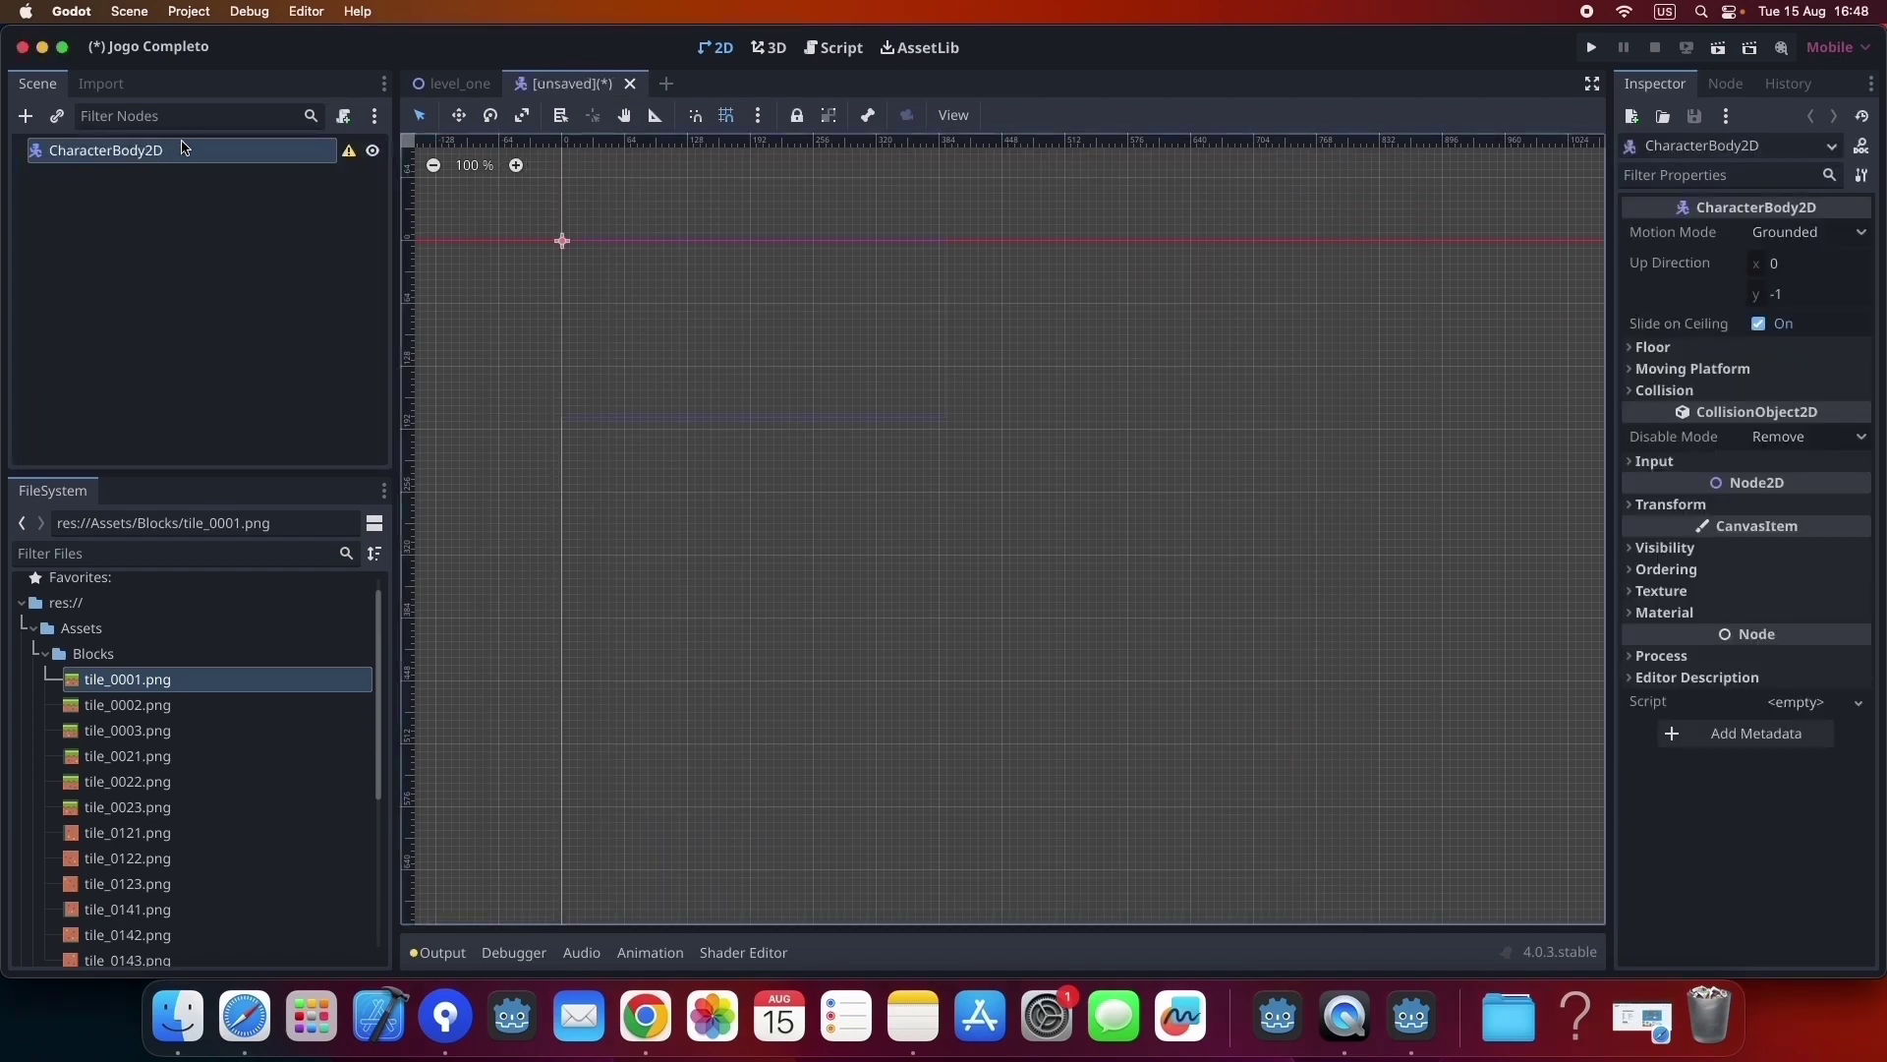
double_click(111, 152)
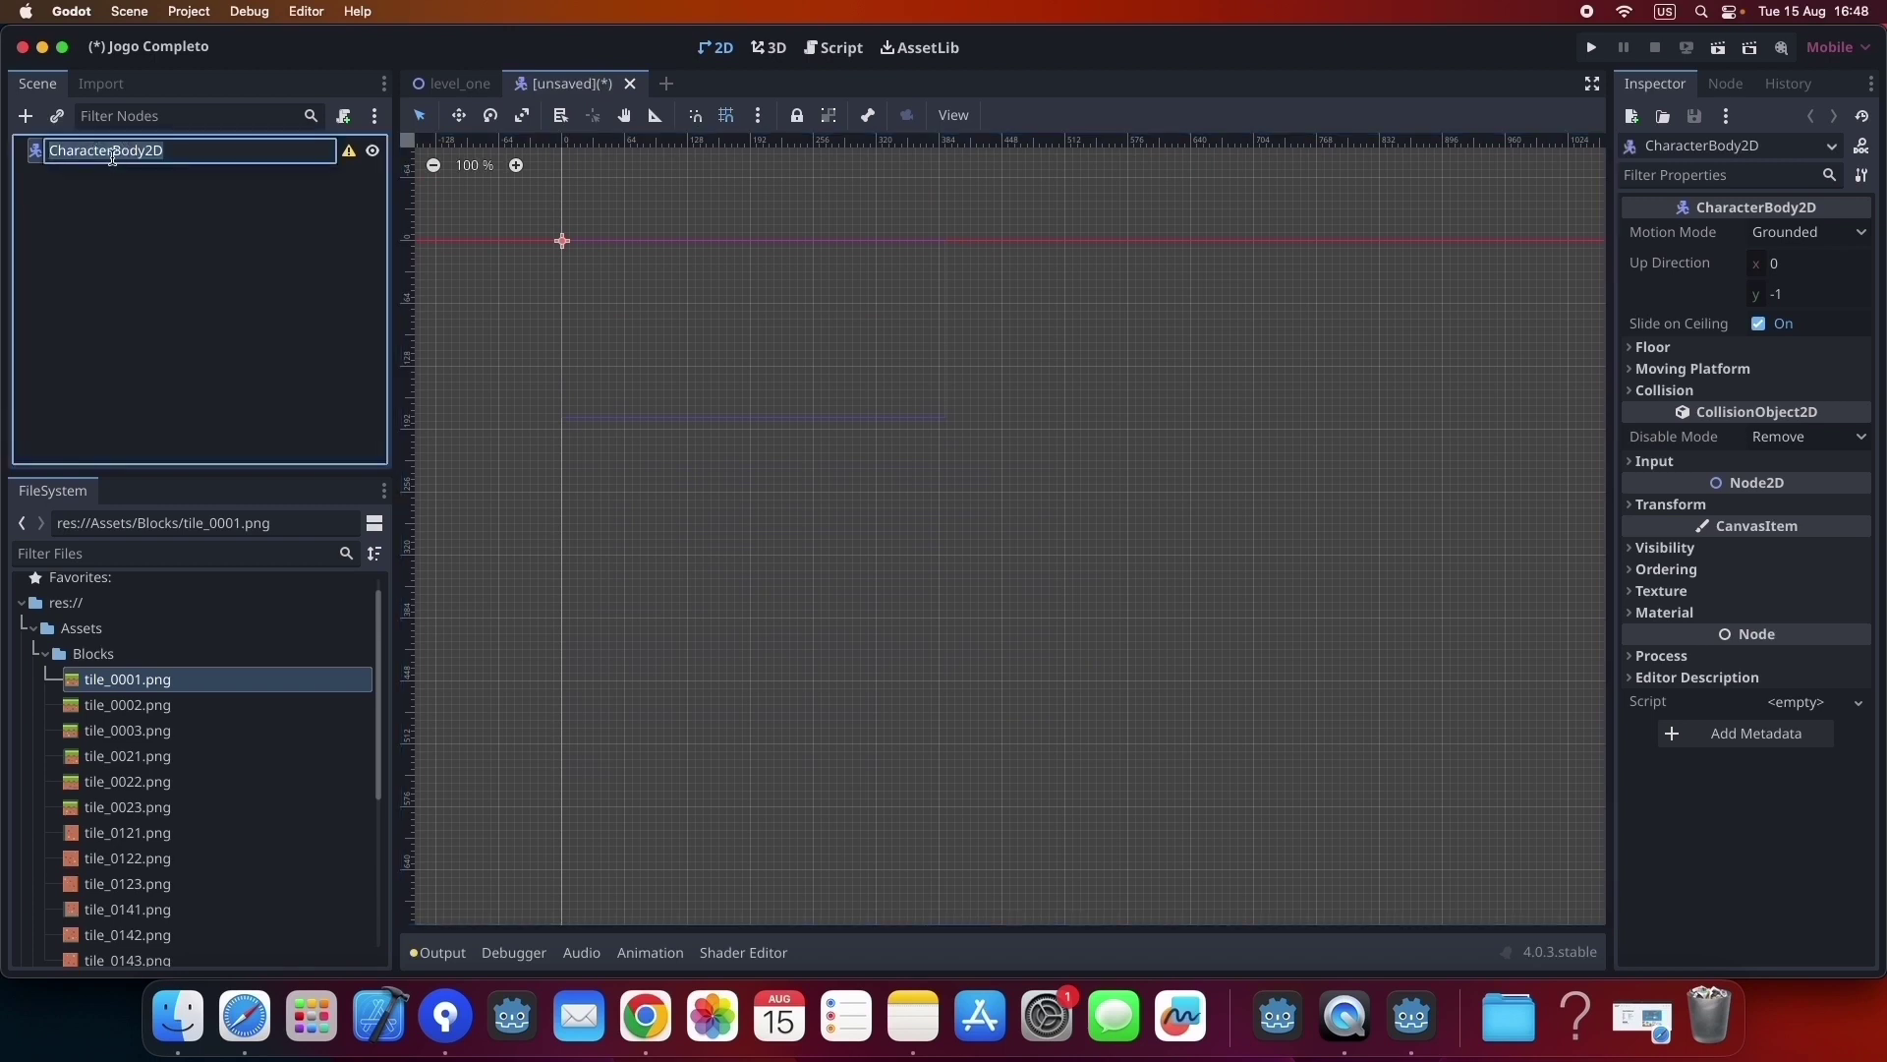
text(Player)
key(Return)
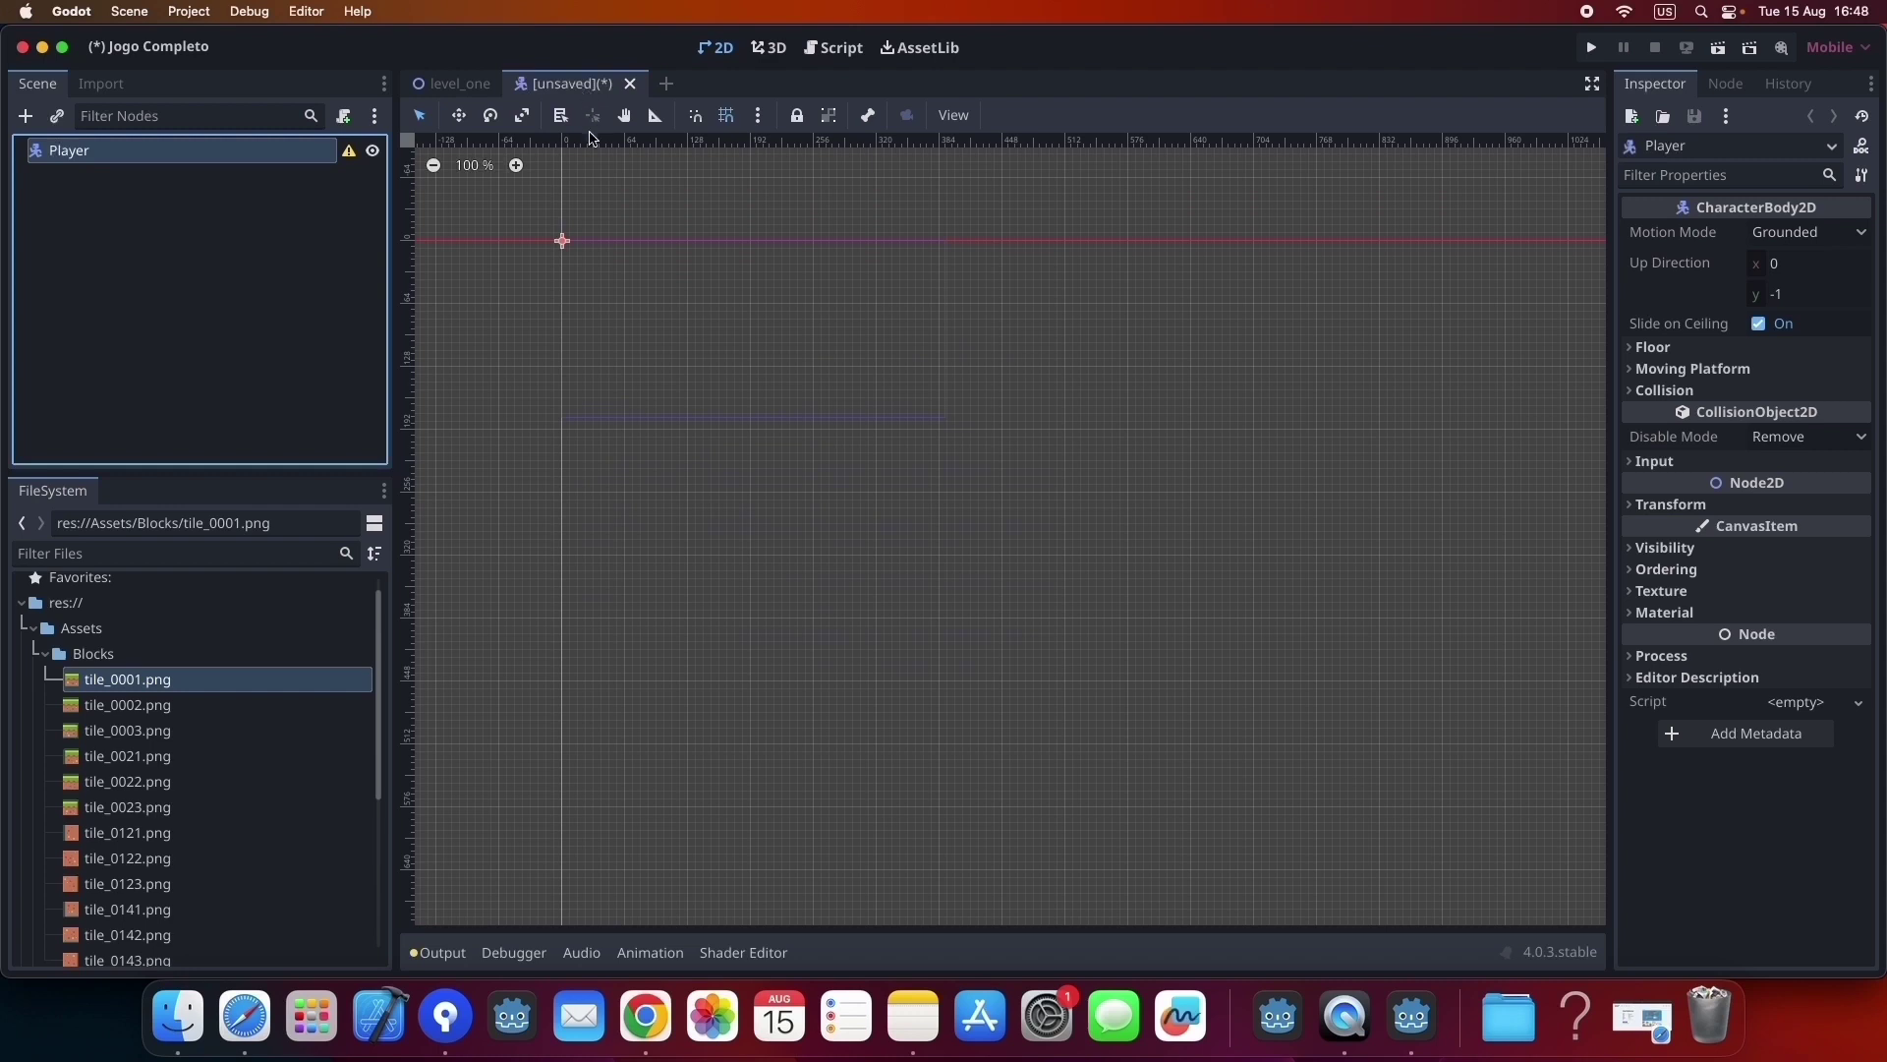
Save the scene as player.tscn in a new Commun folder at the project root.
key(super+s)
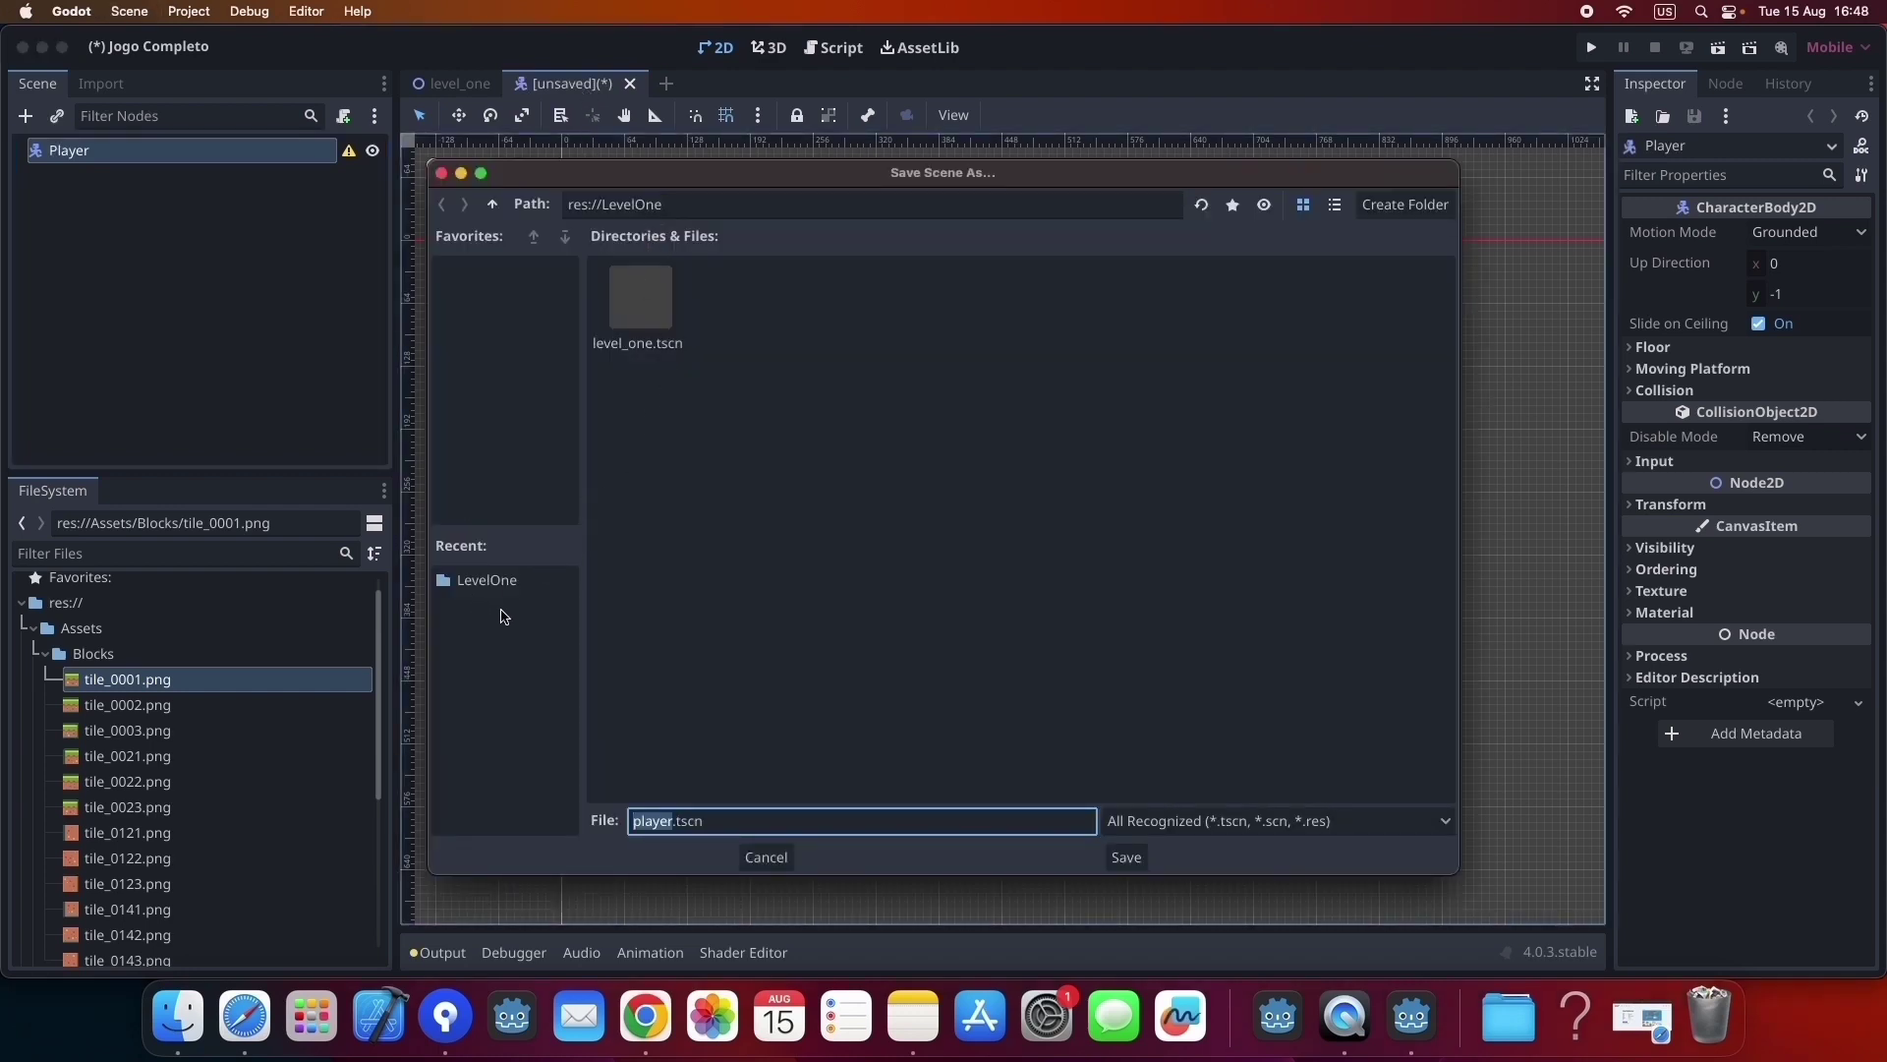
right_click(910, 537)
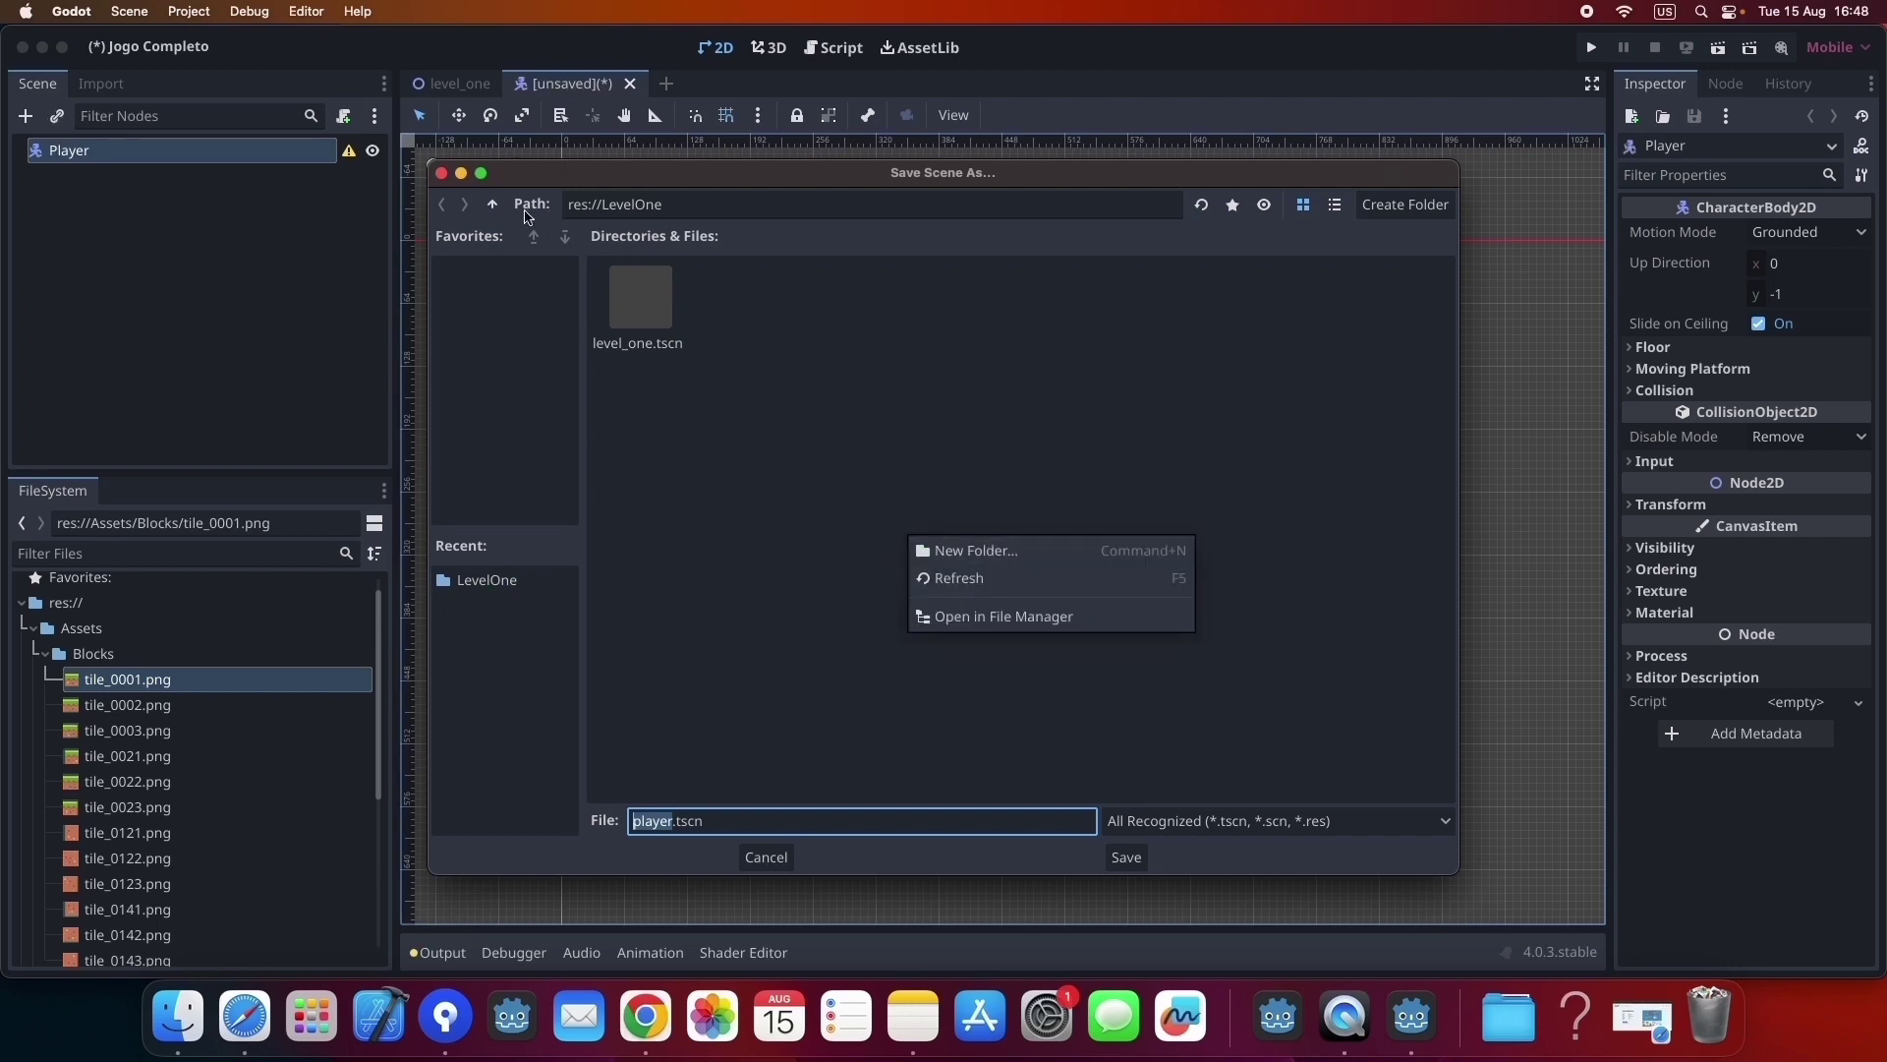
click(492, 204)
right_click(960, 620)
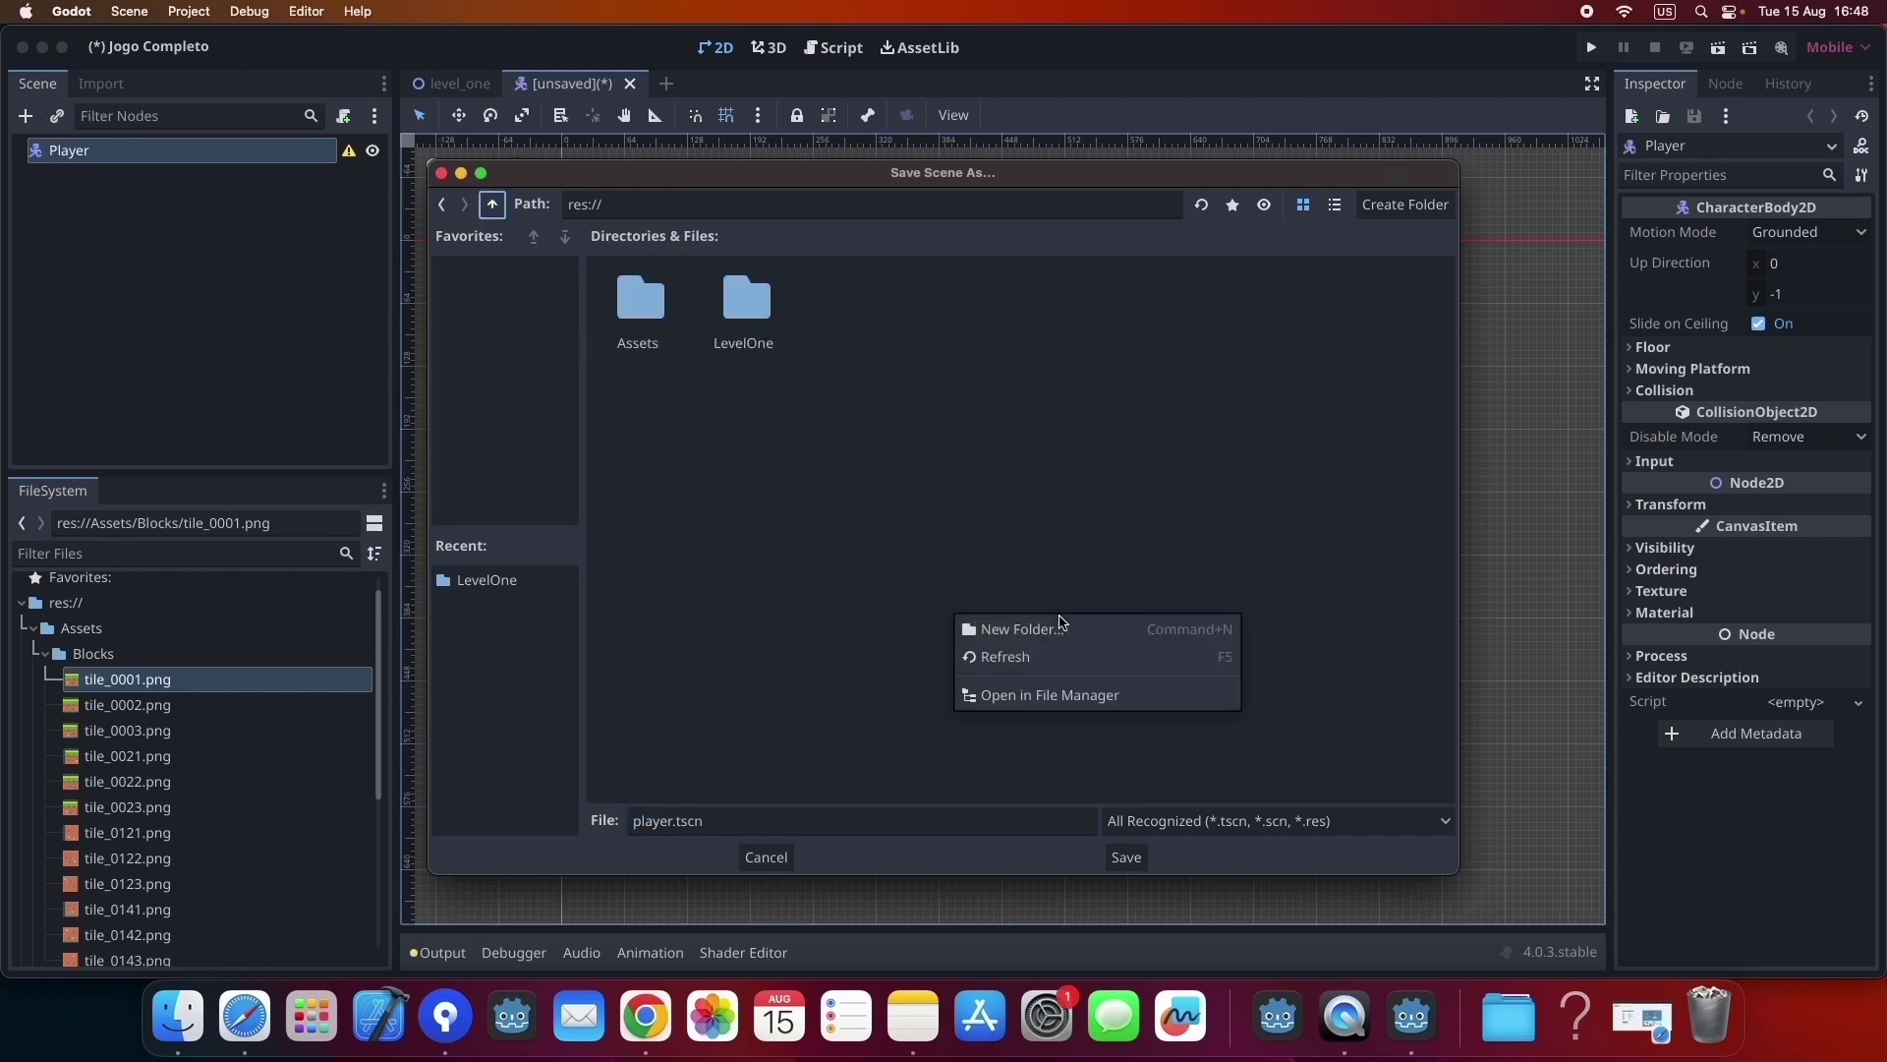
click(1057, 640)
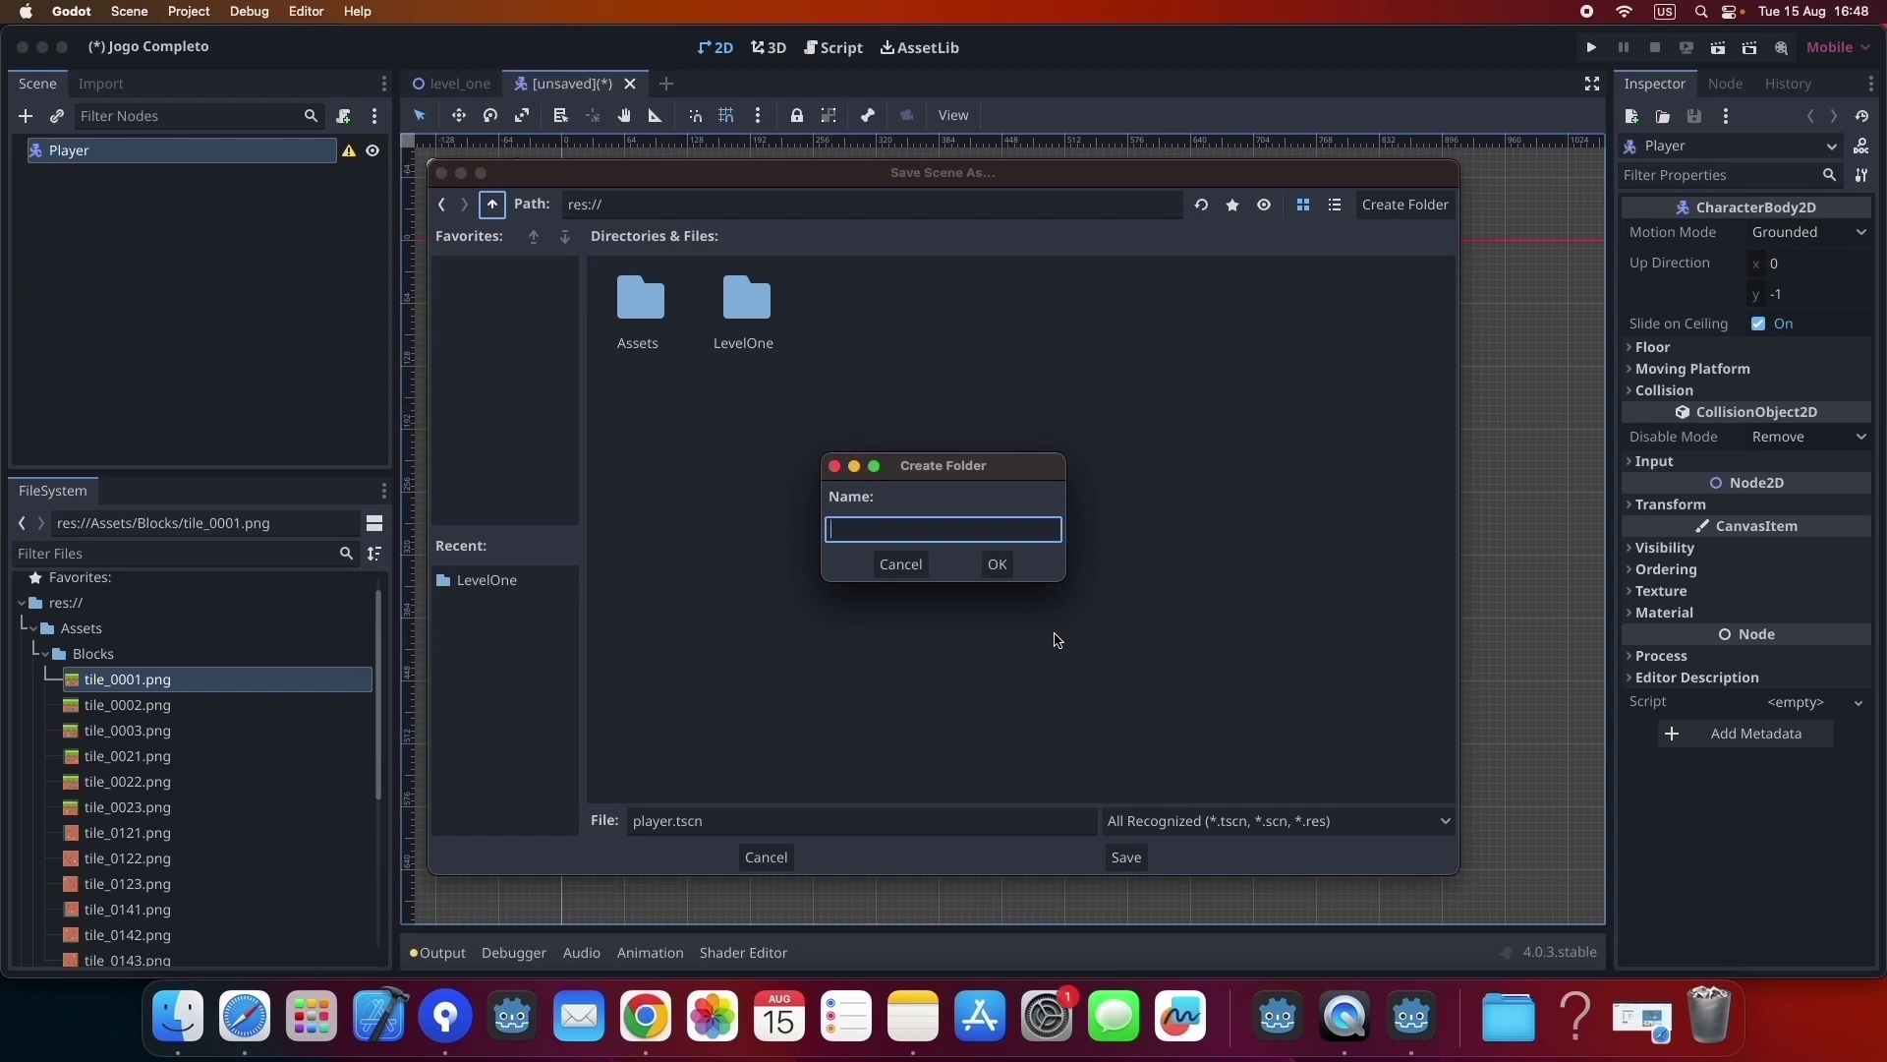
key(Return)
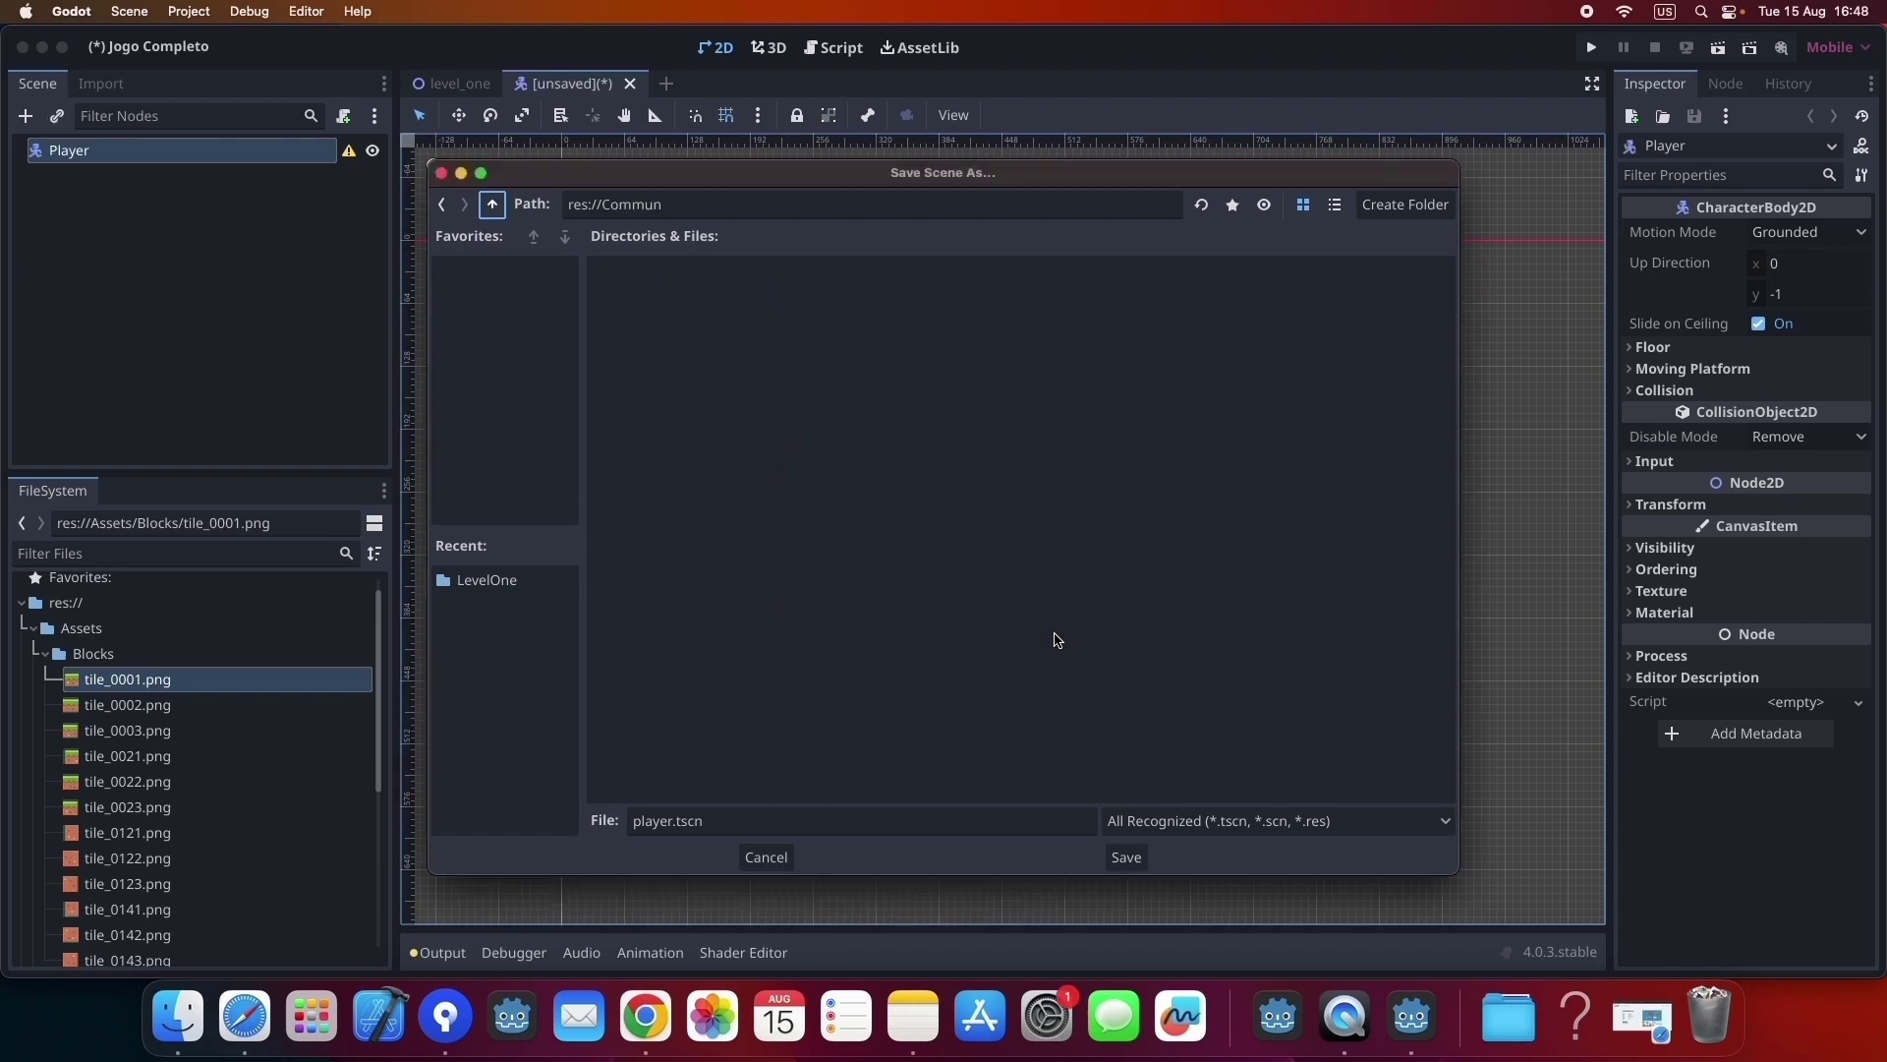
click(828, 519)
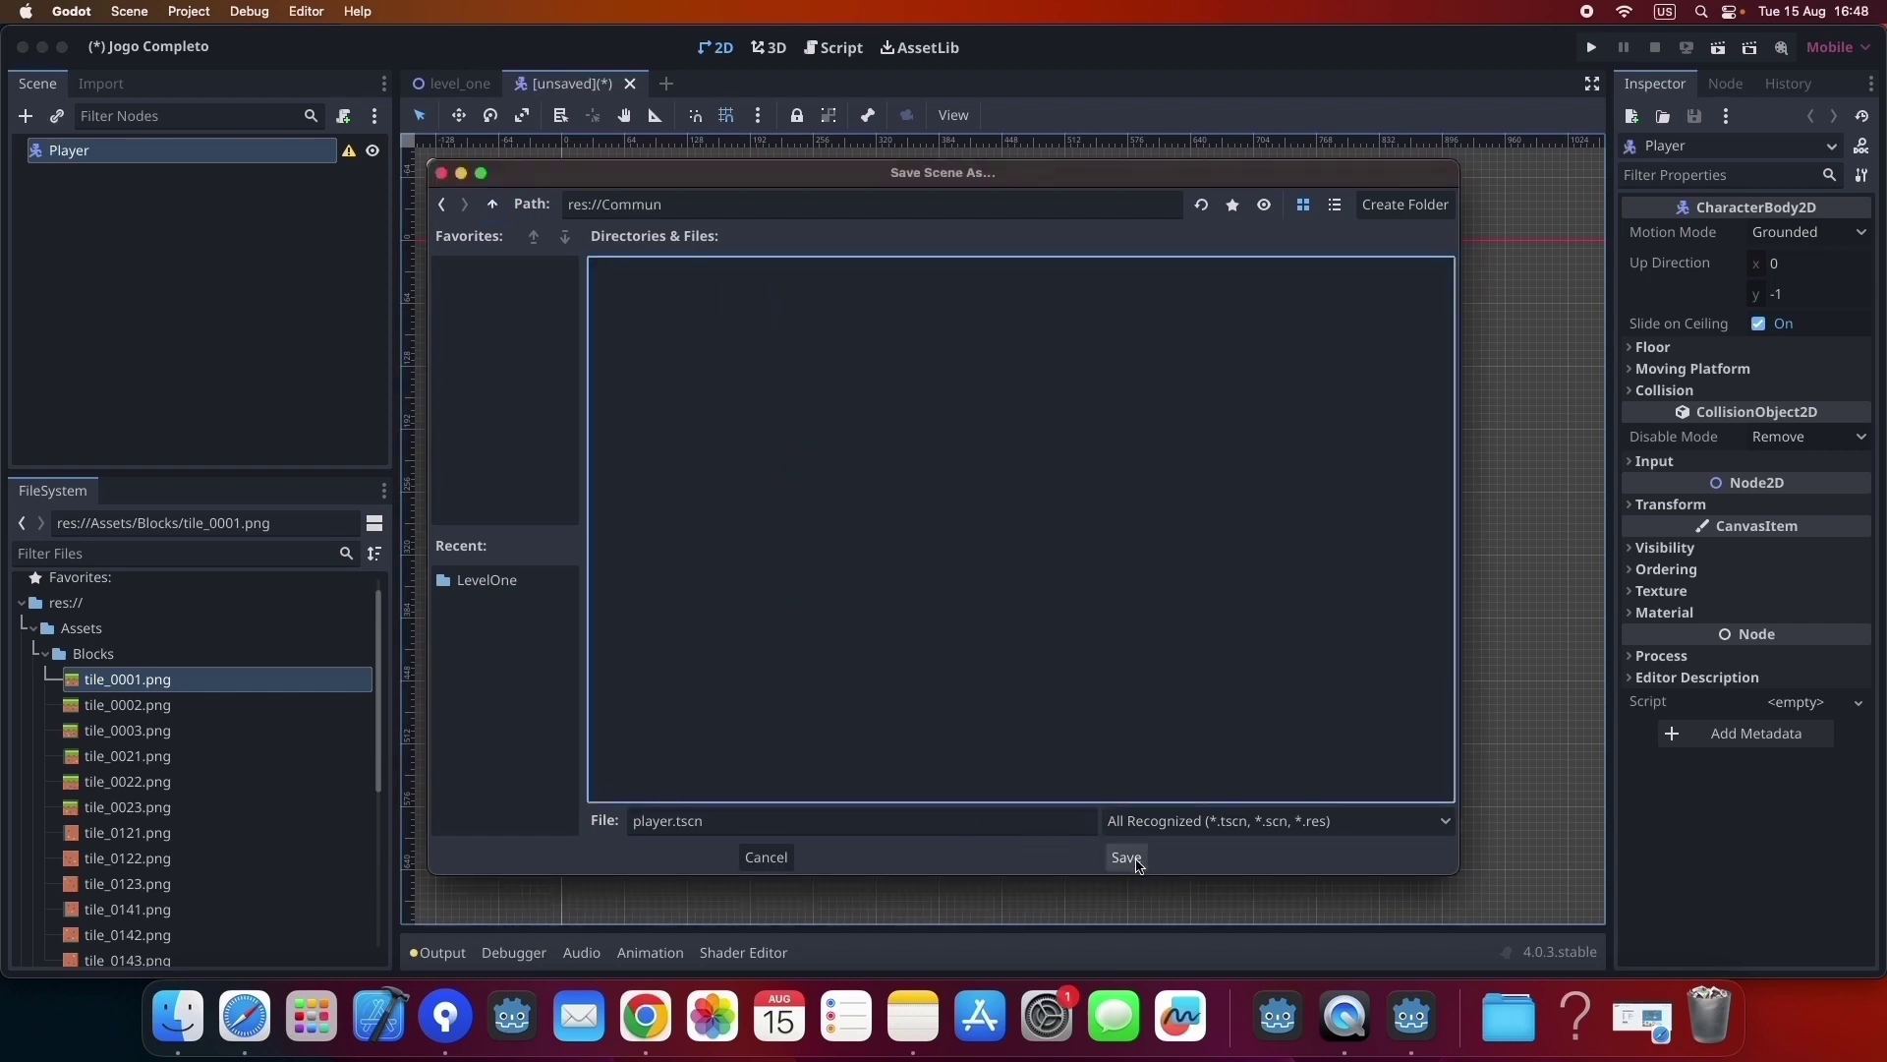
click(739, 821)
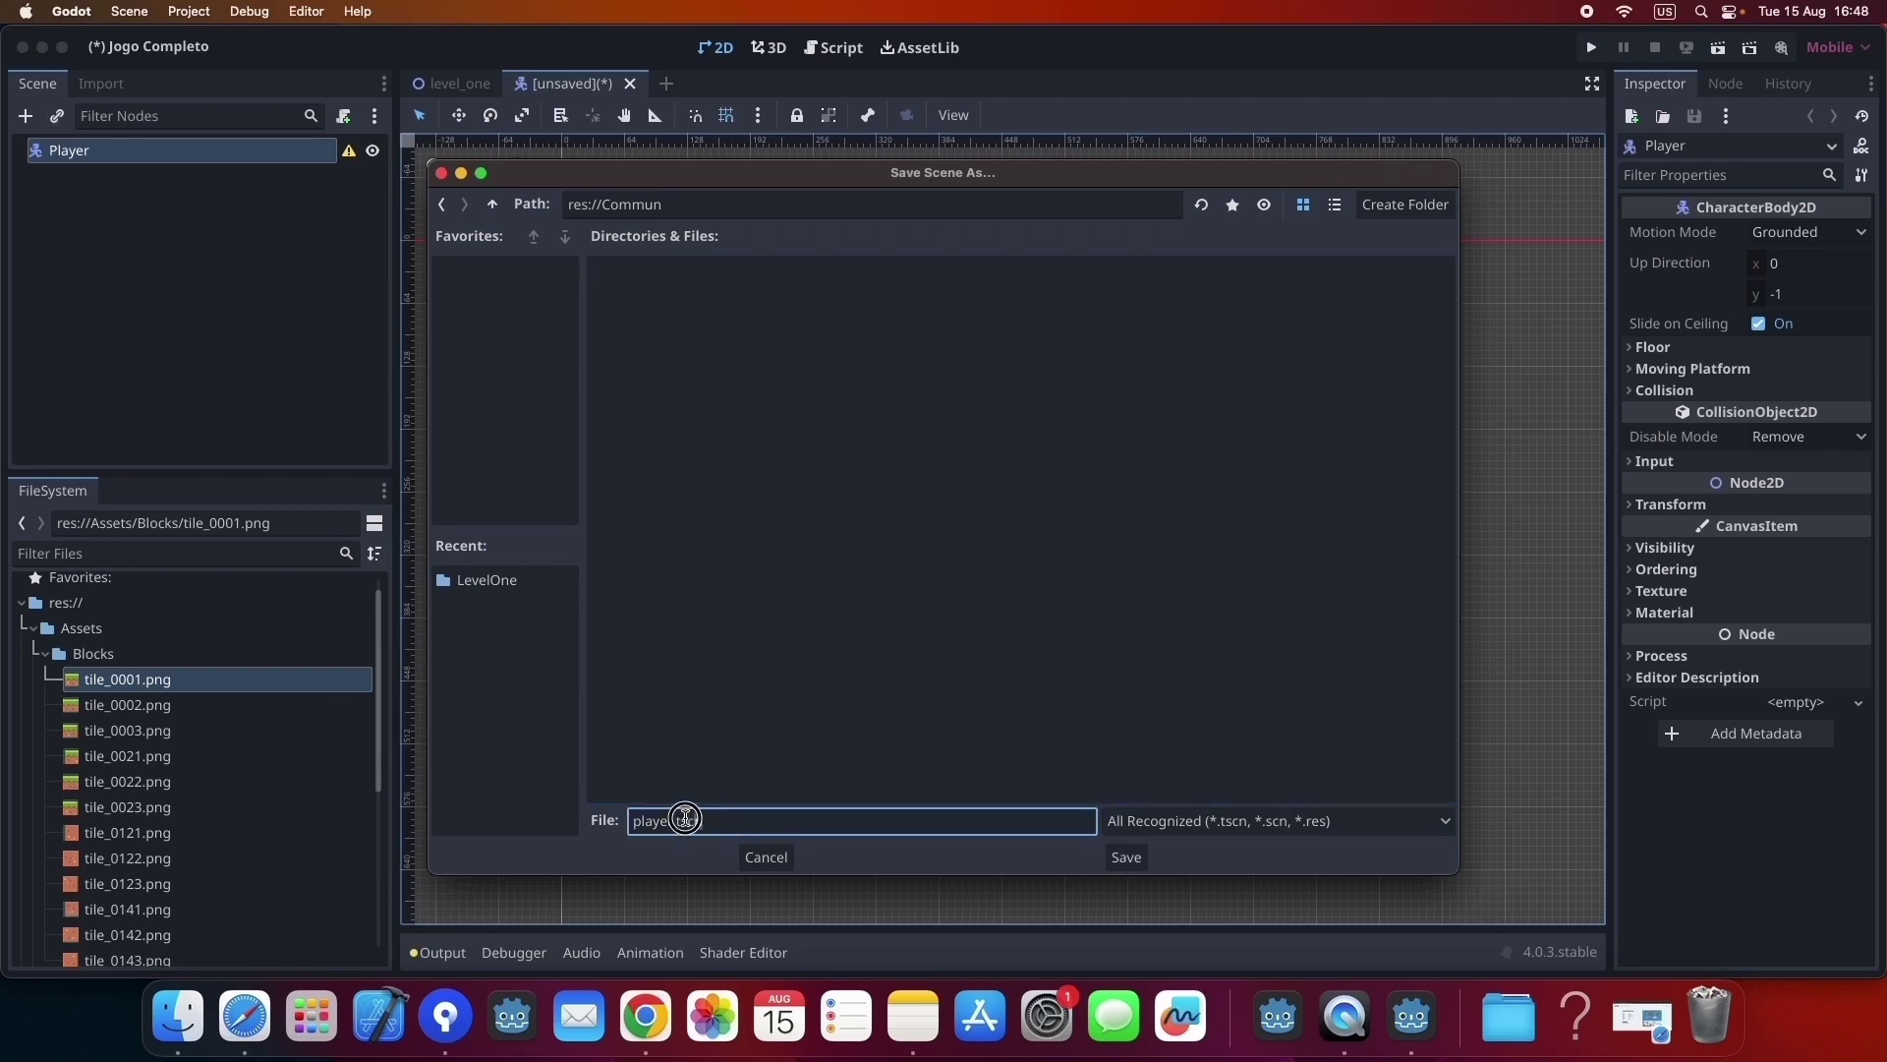
triple_click(685, 817)
click(1124, 857)
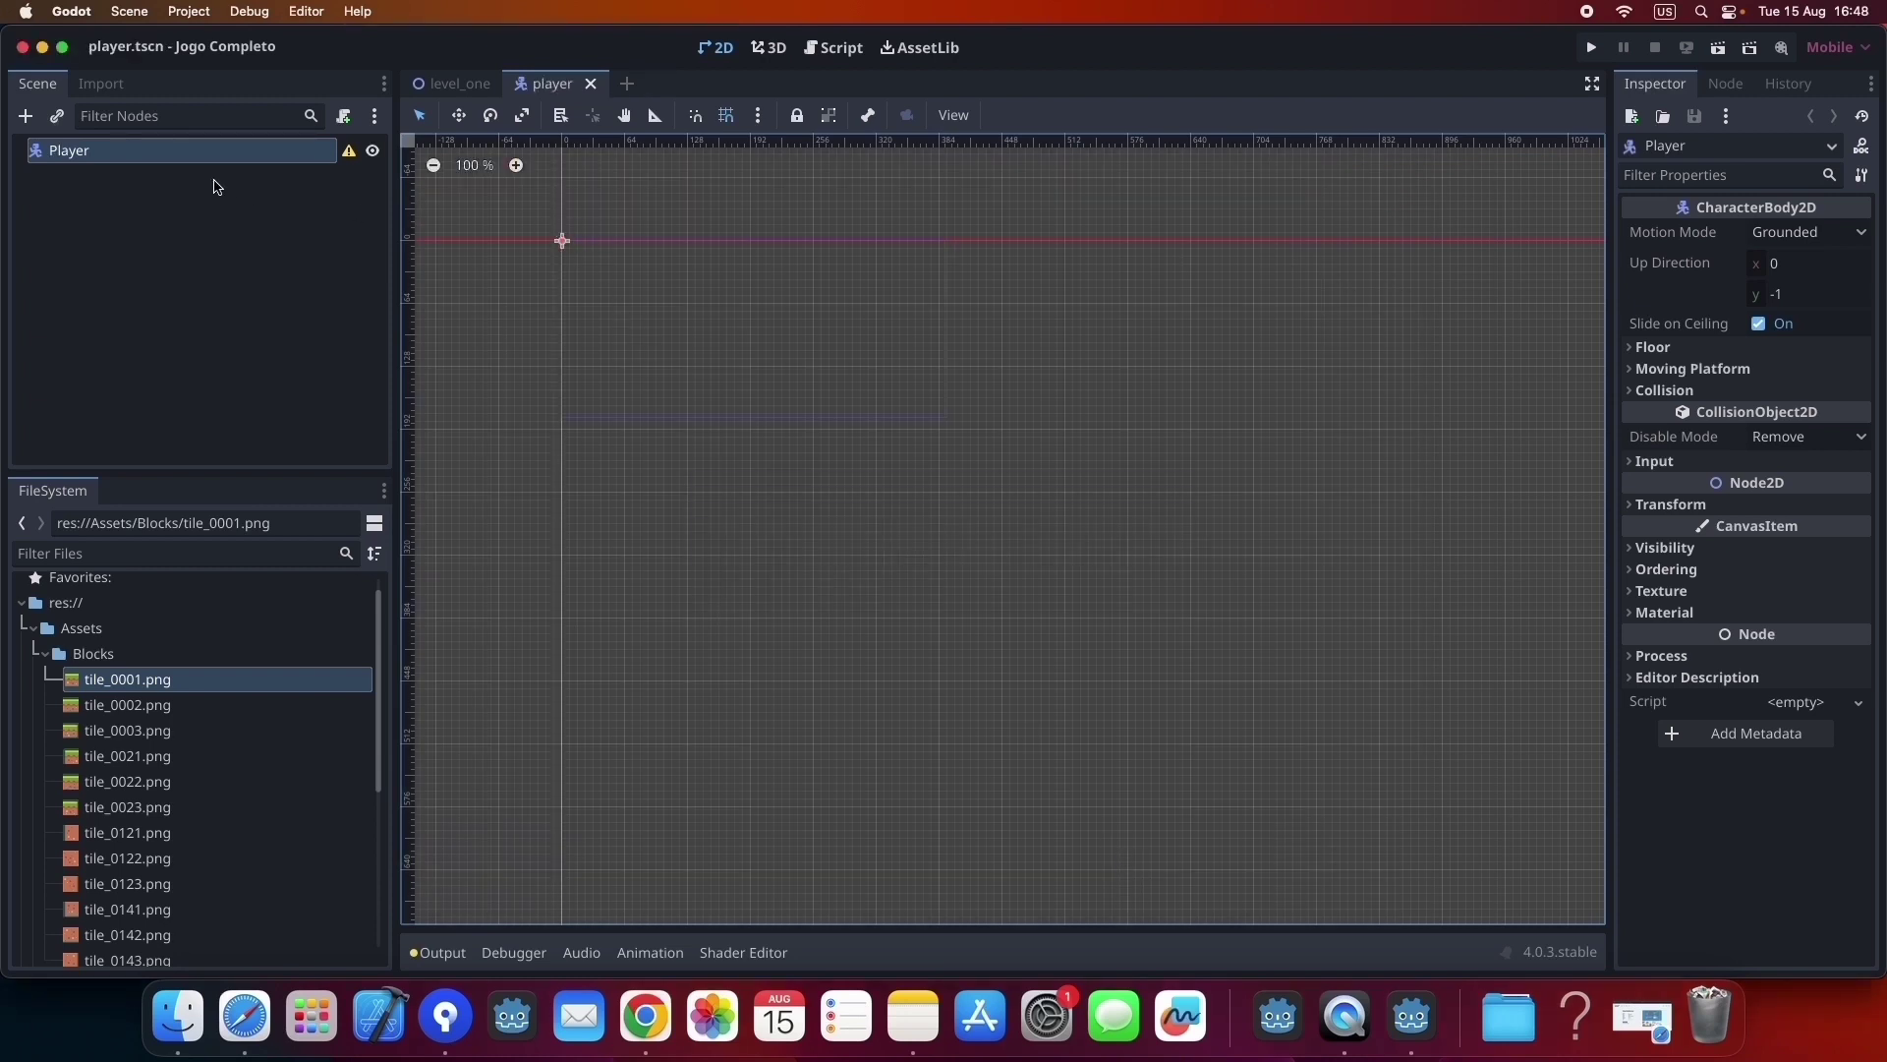
Add an AnimatedSprite2D node as a child of Player.
right_click(163, 157)
click(113, 196)
right_click(98, 161)
click(42, 176)
right_click(108, 154)
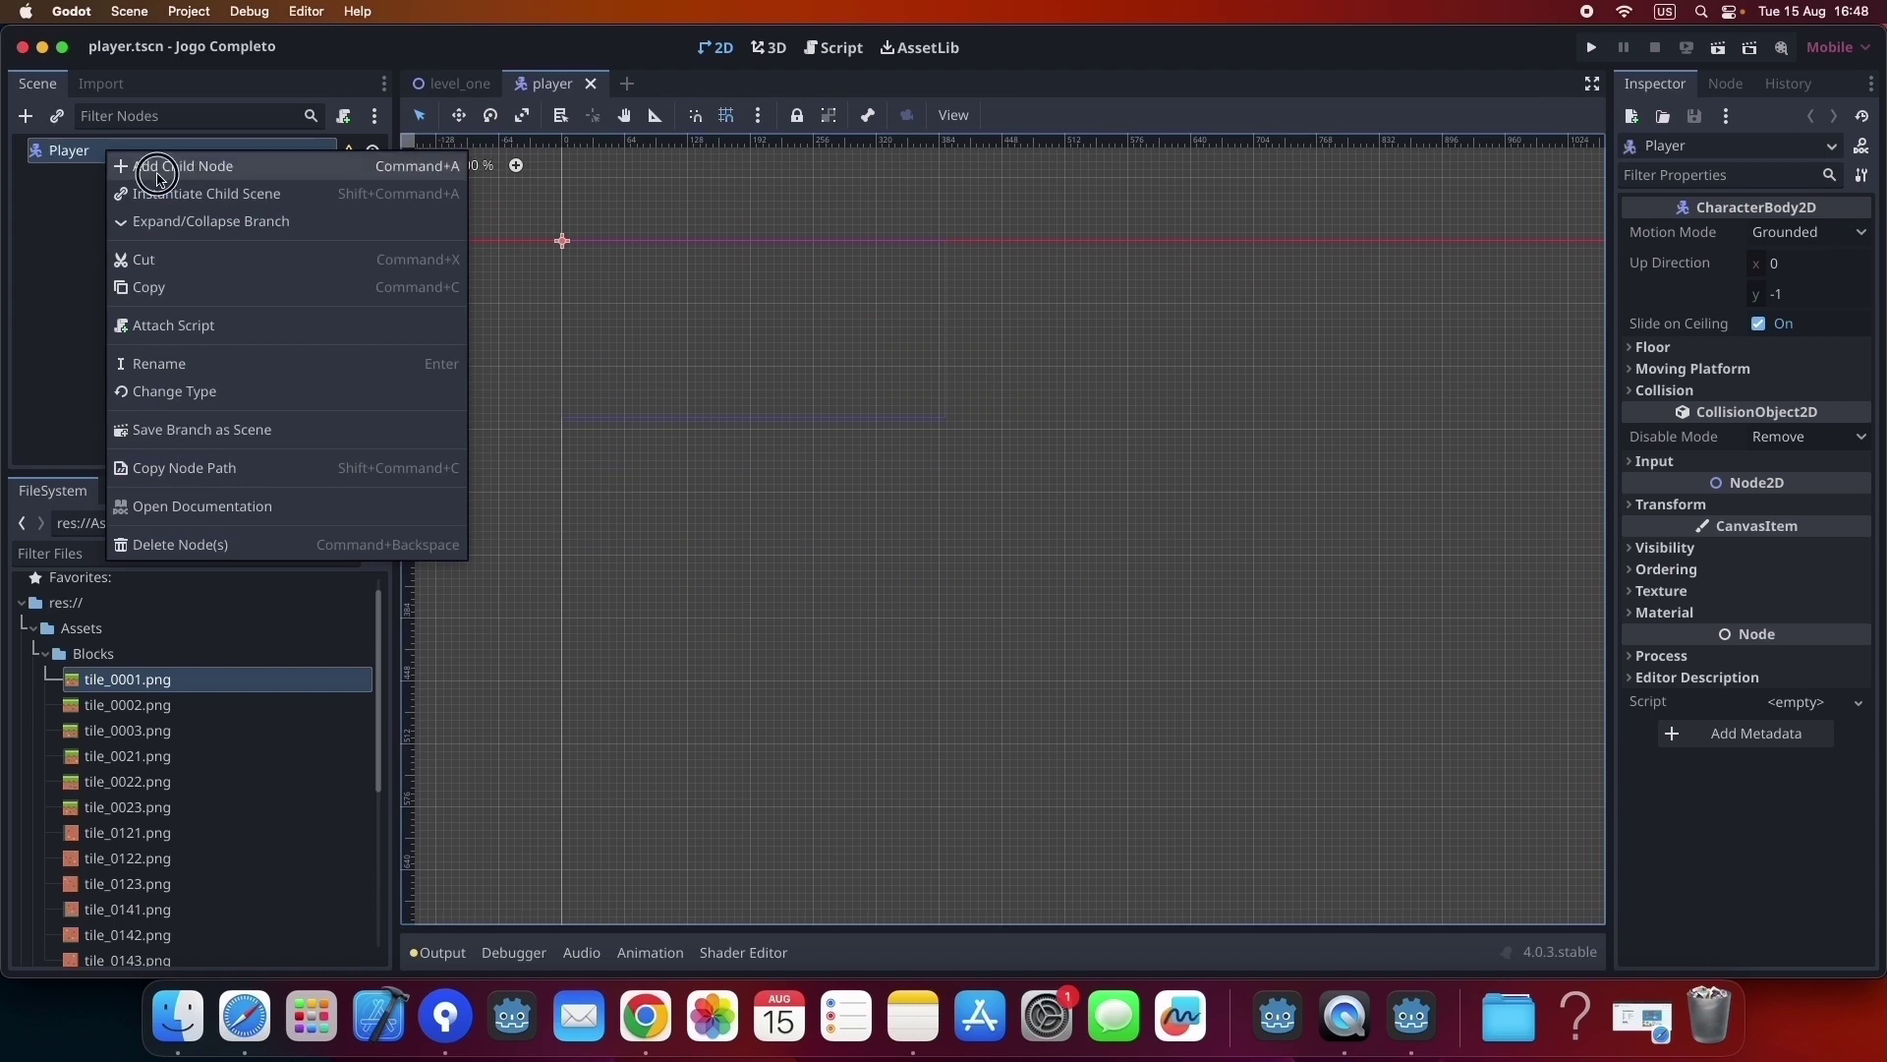
click(159, 172)
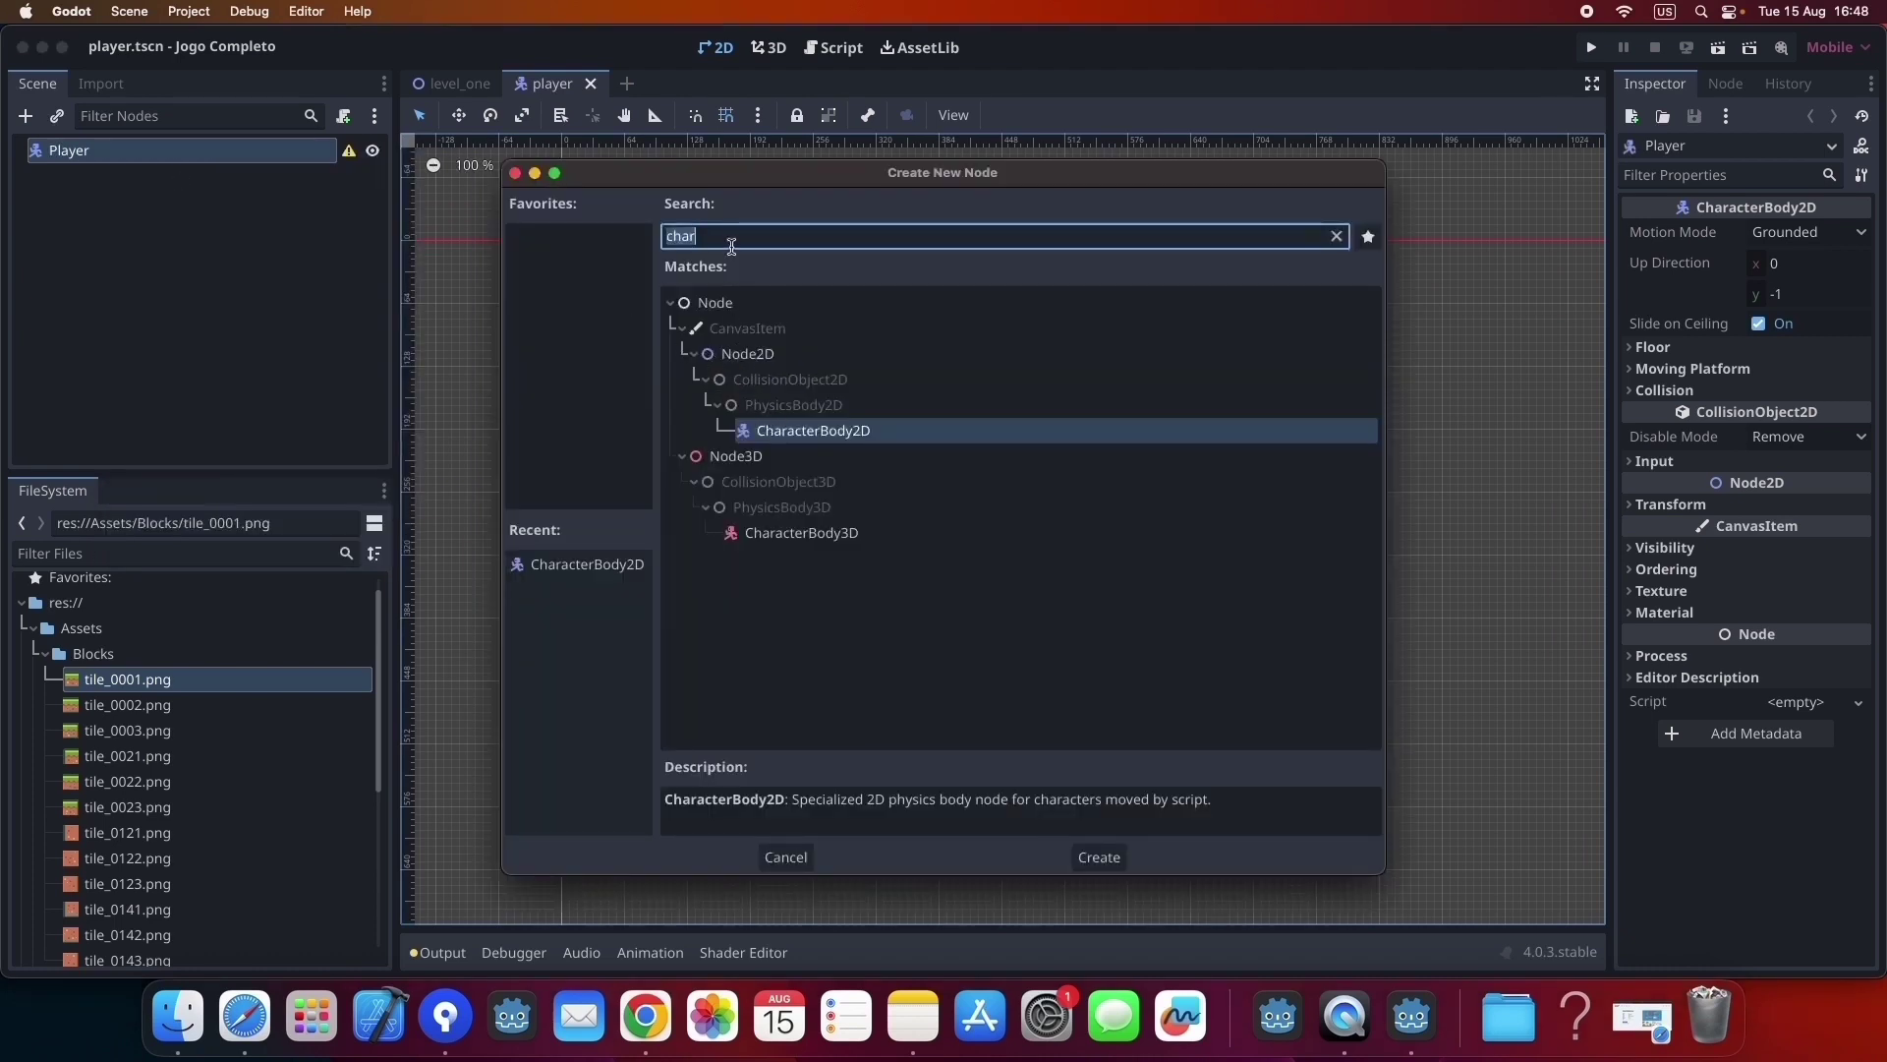
text(sprit)
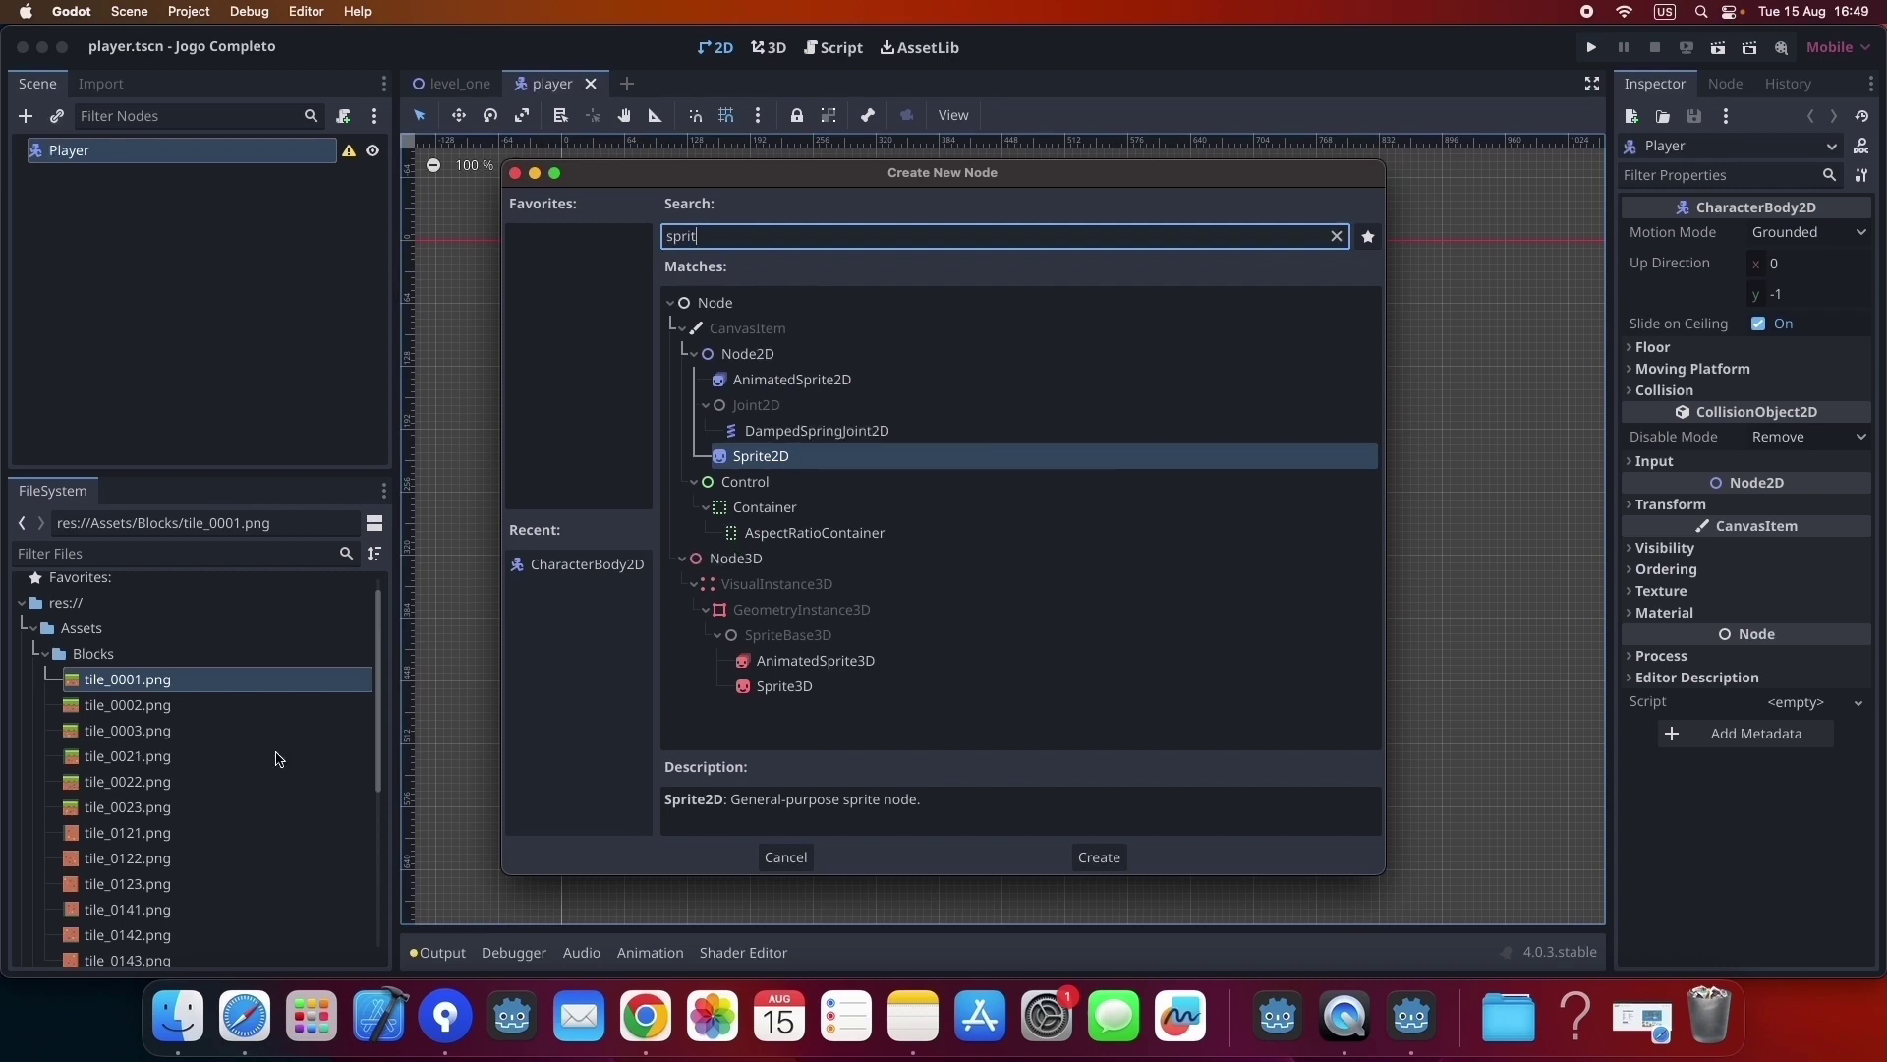
click(379, 679)
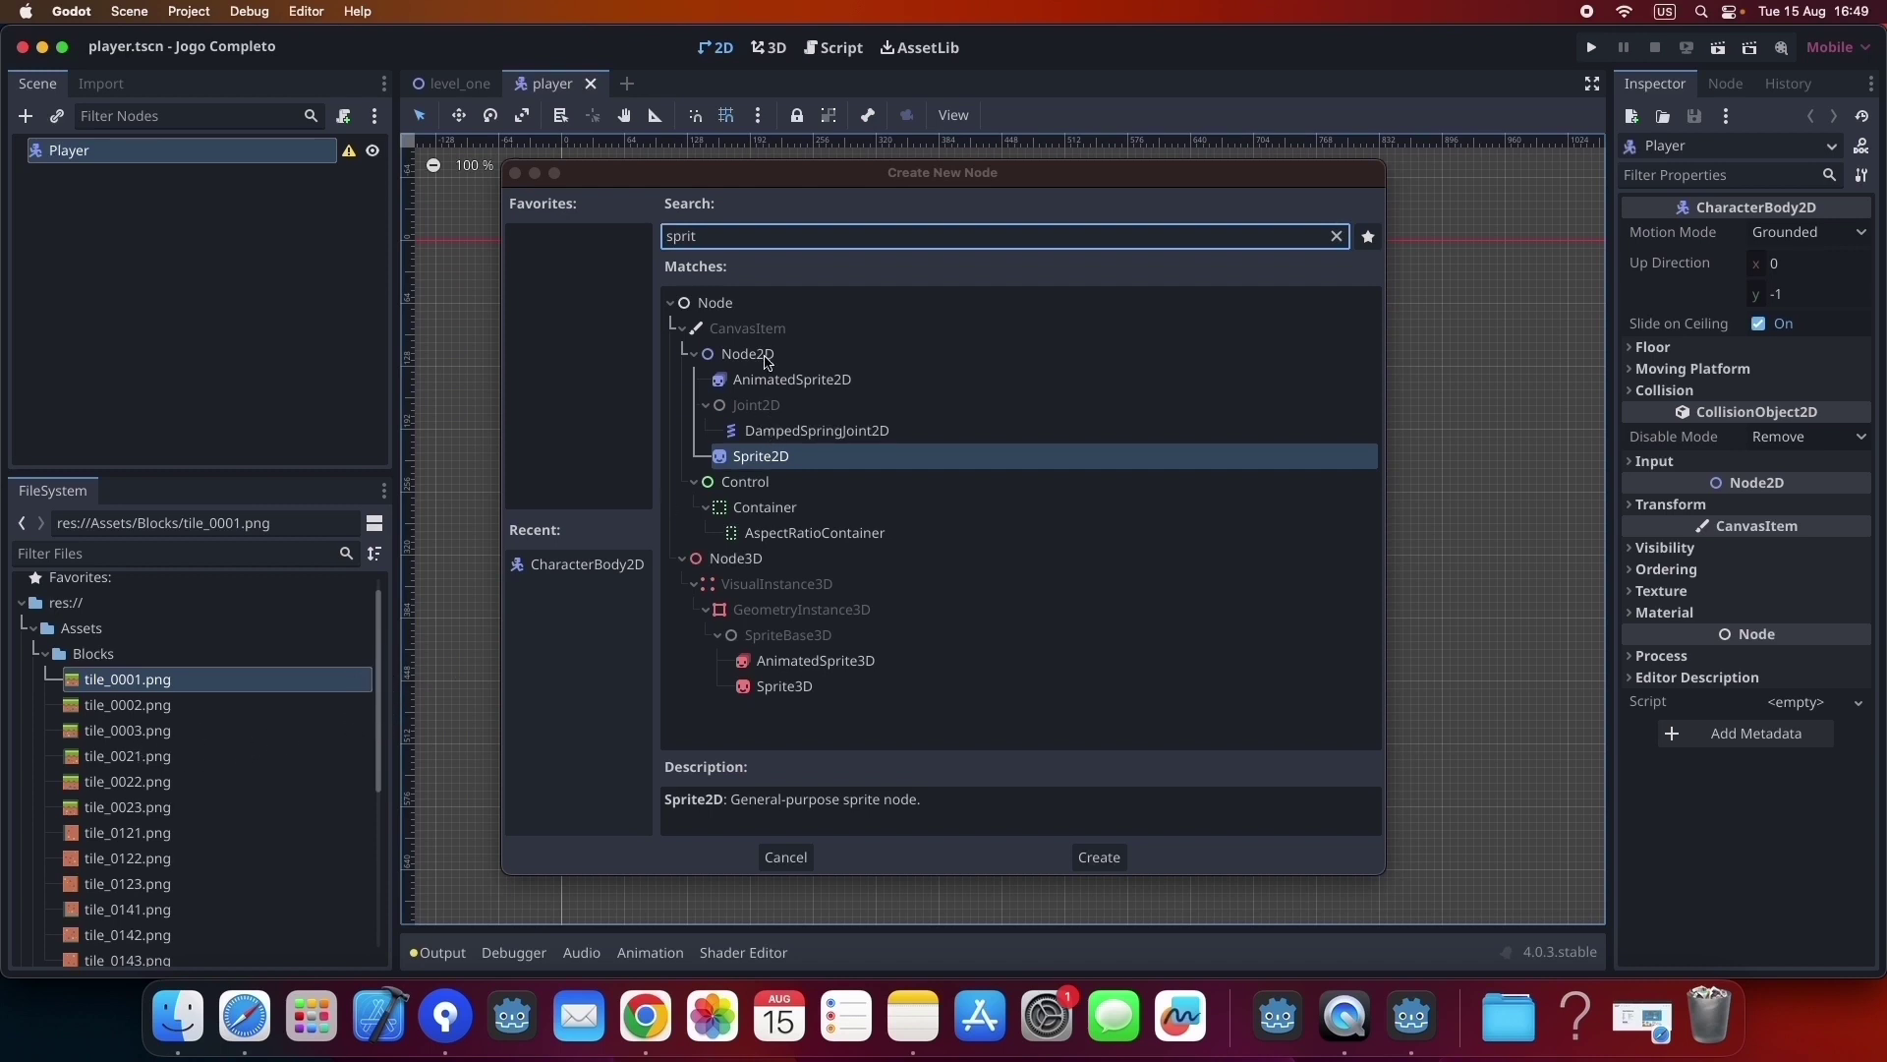
click(775, 385)
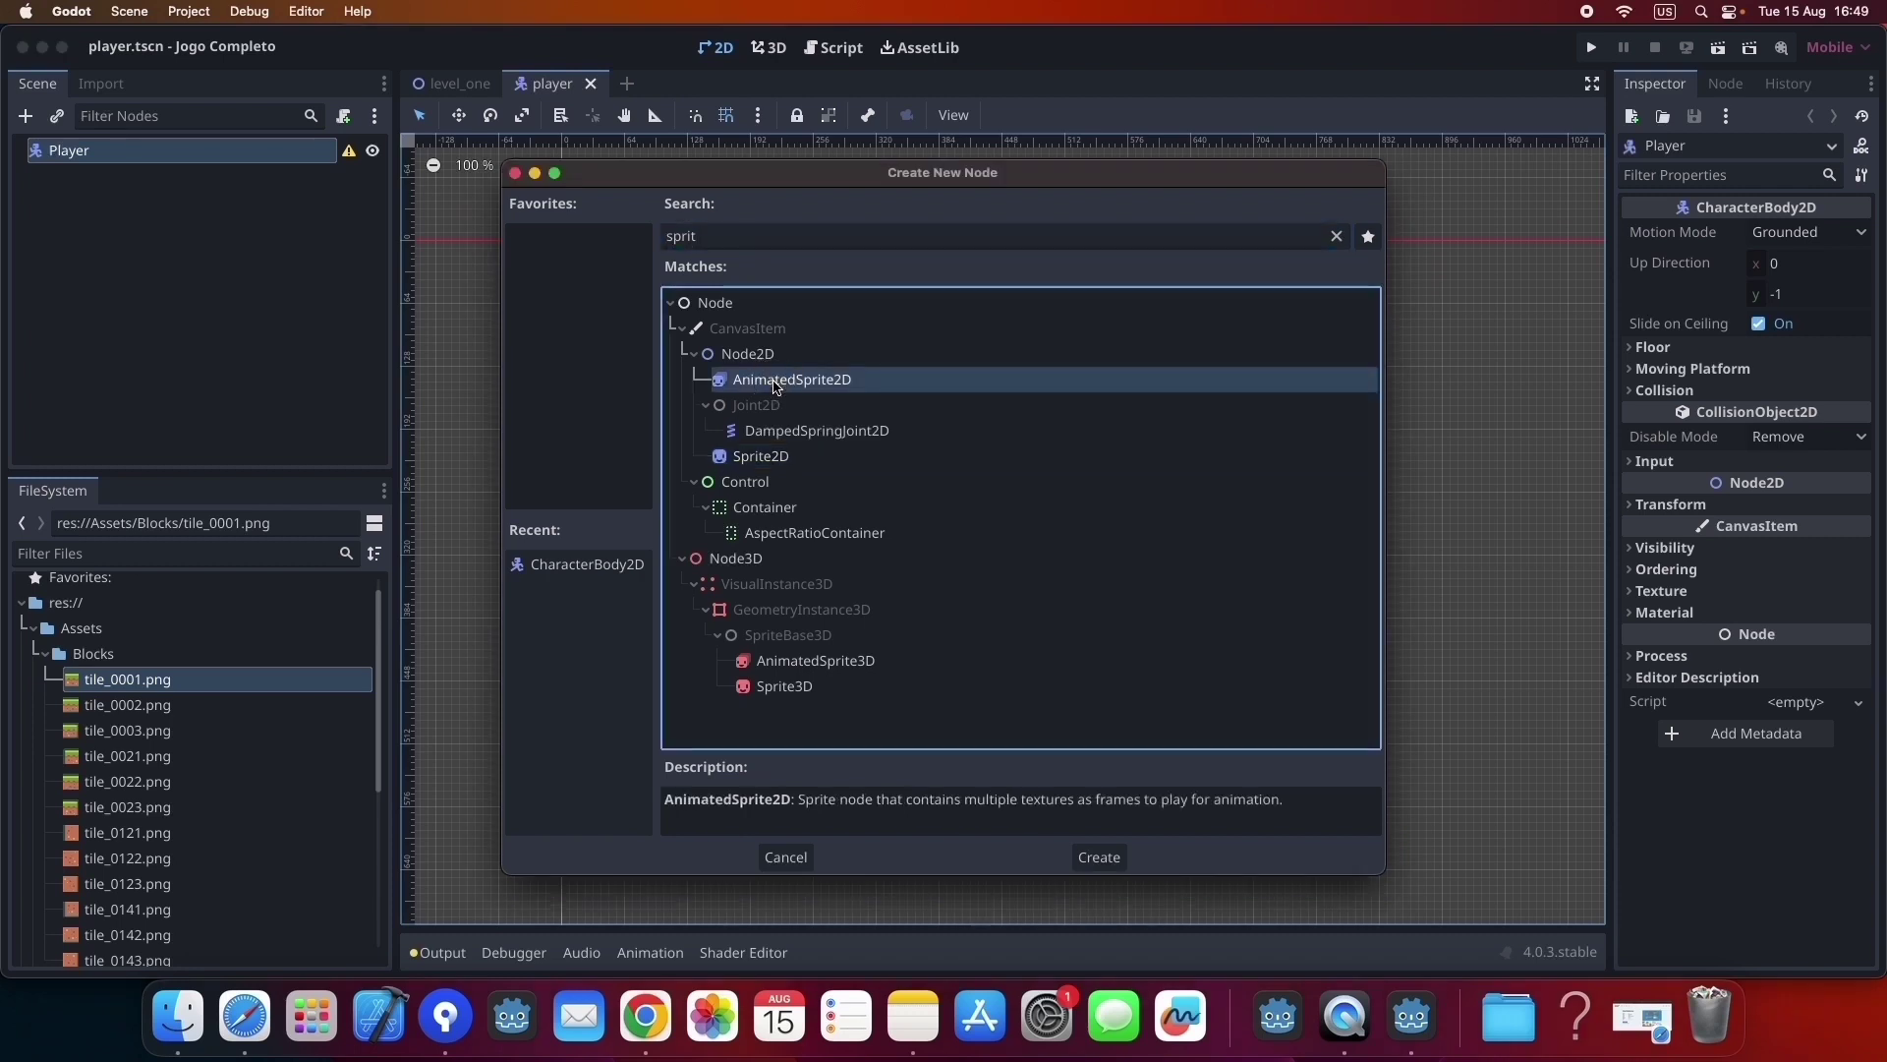
click(763, 454)
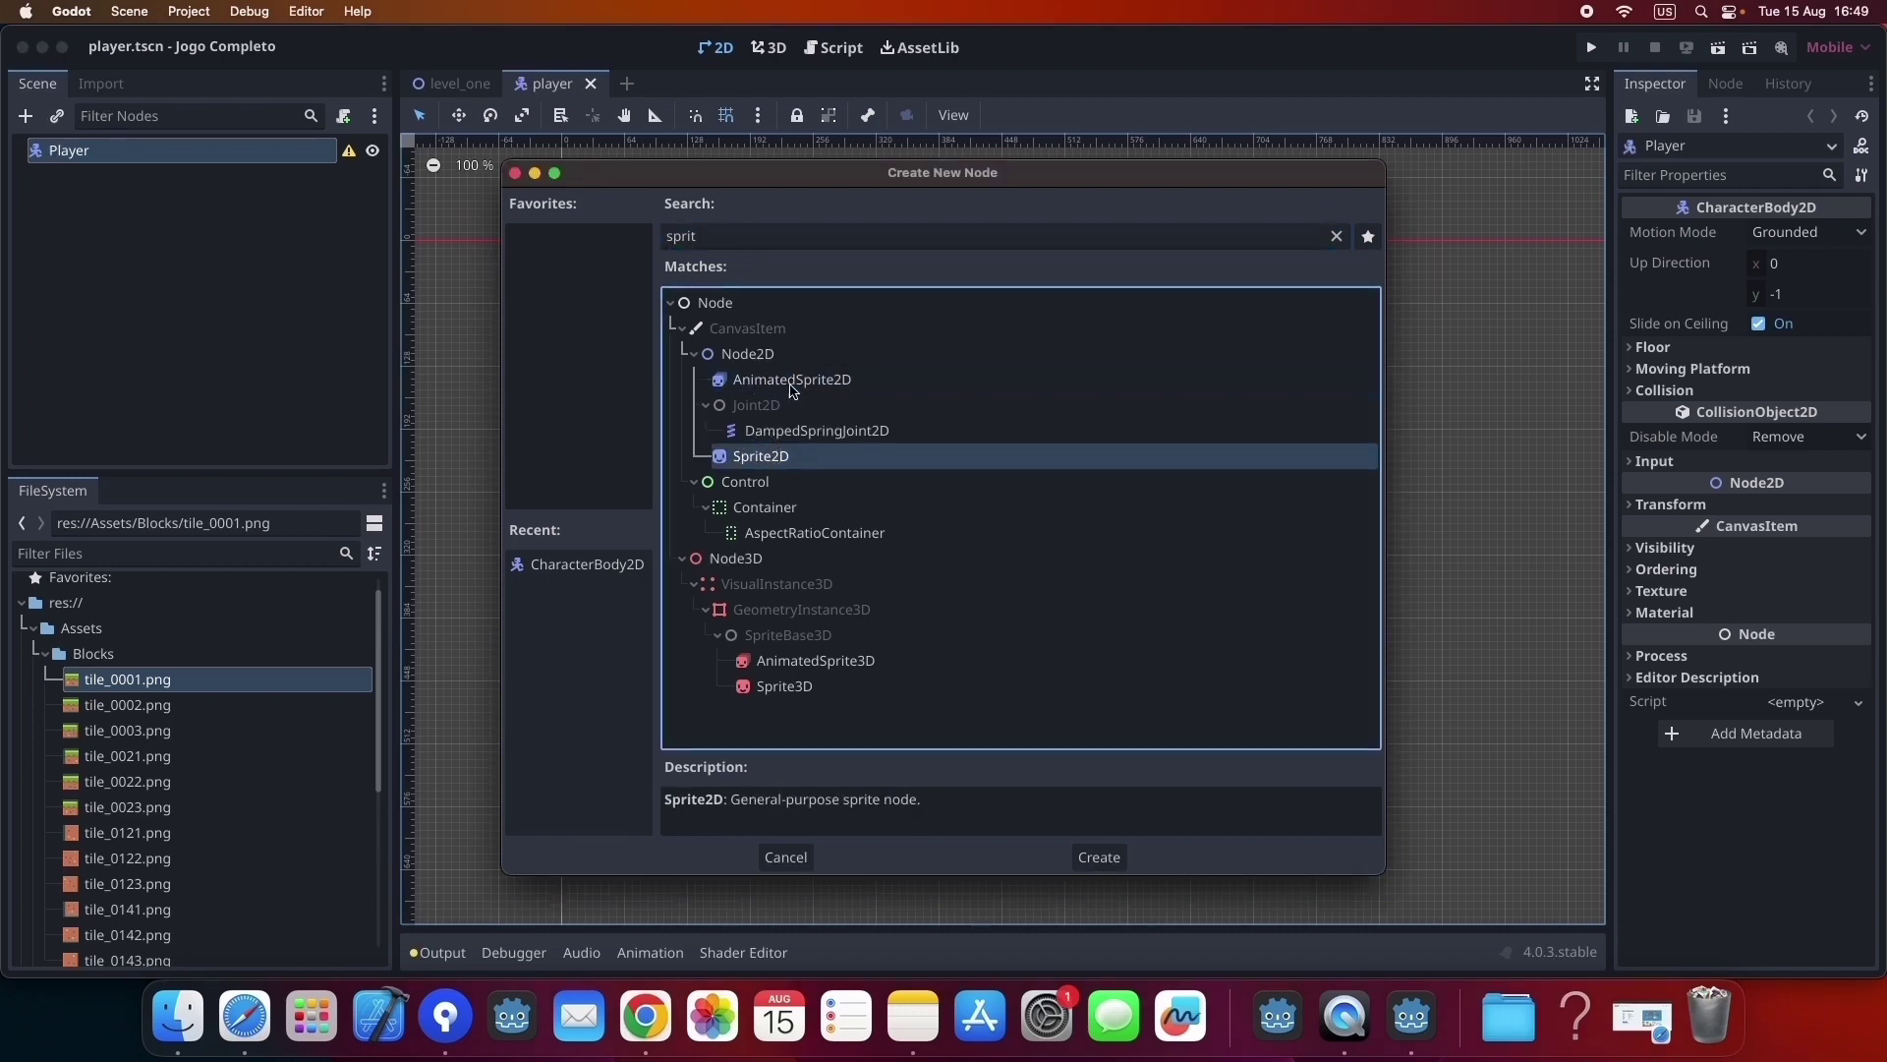
click(788, 383)
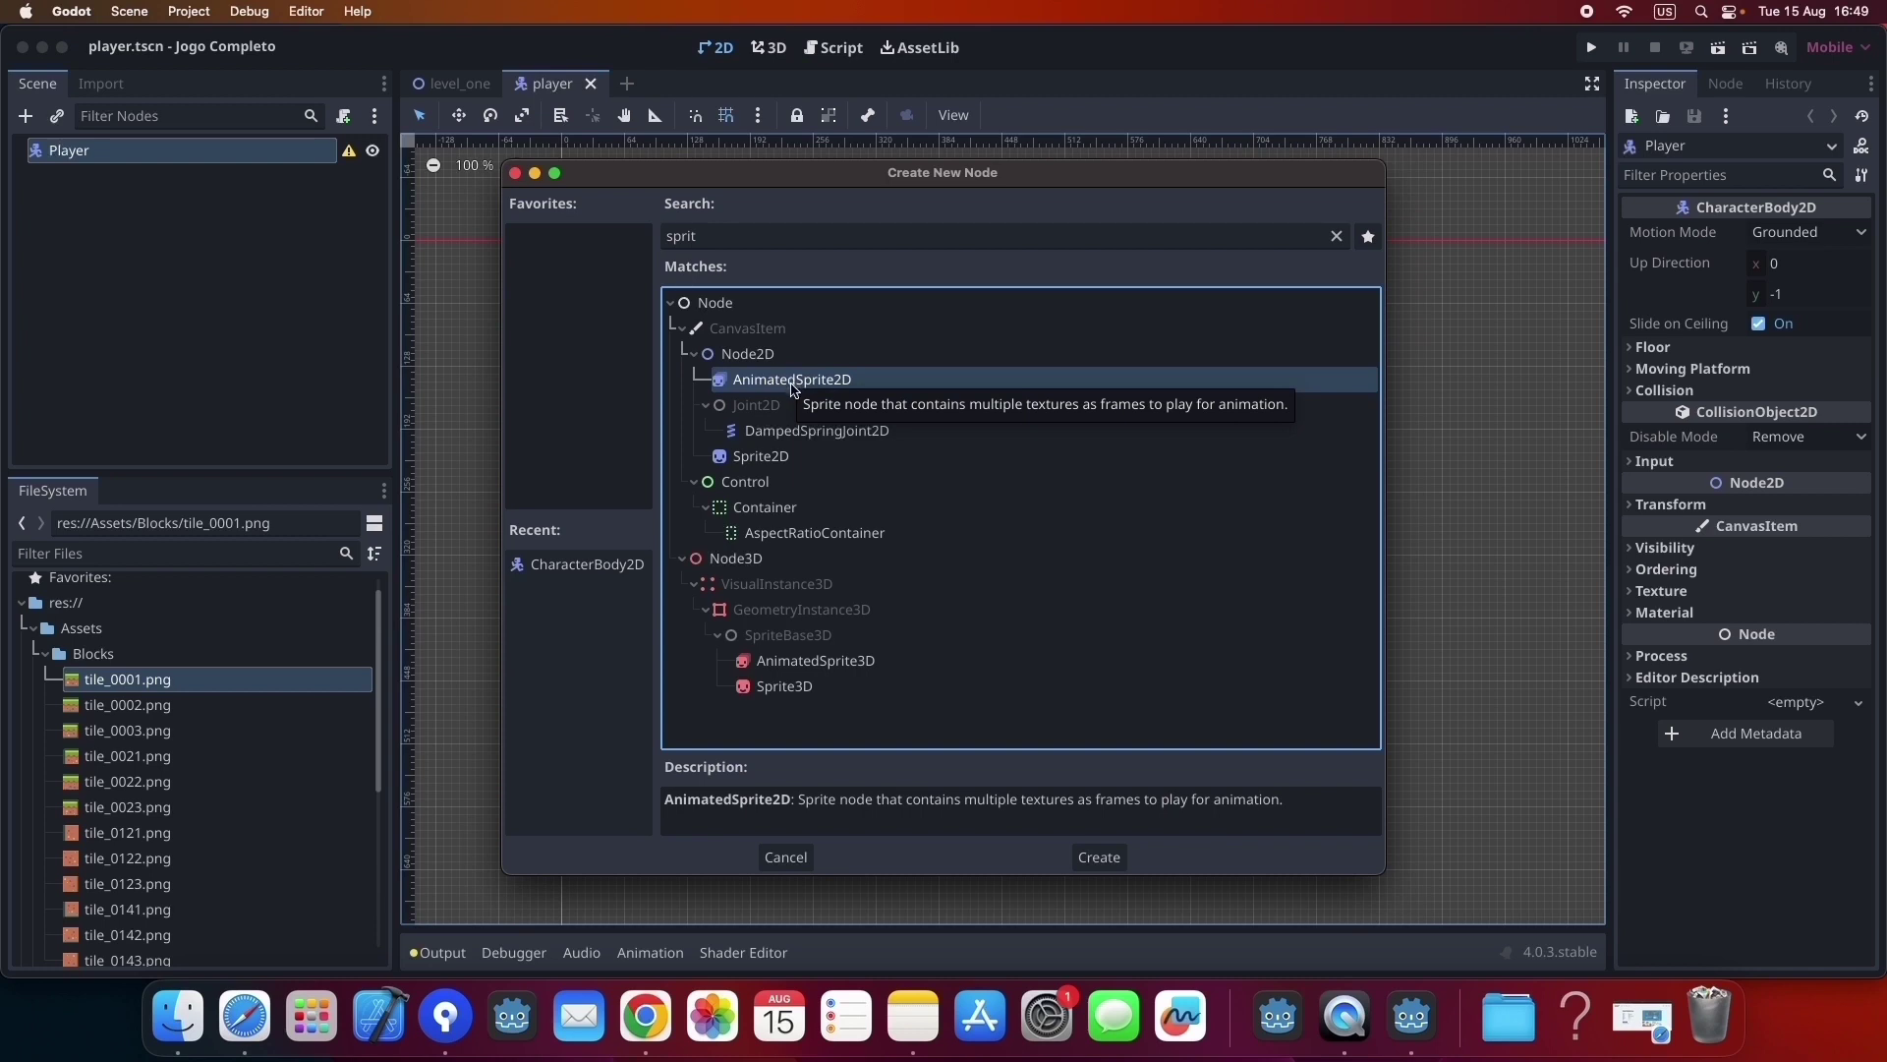
double_click(792, 390)
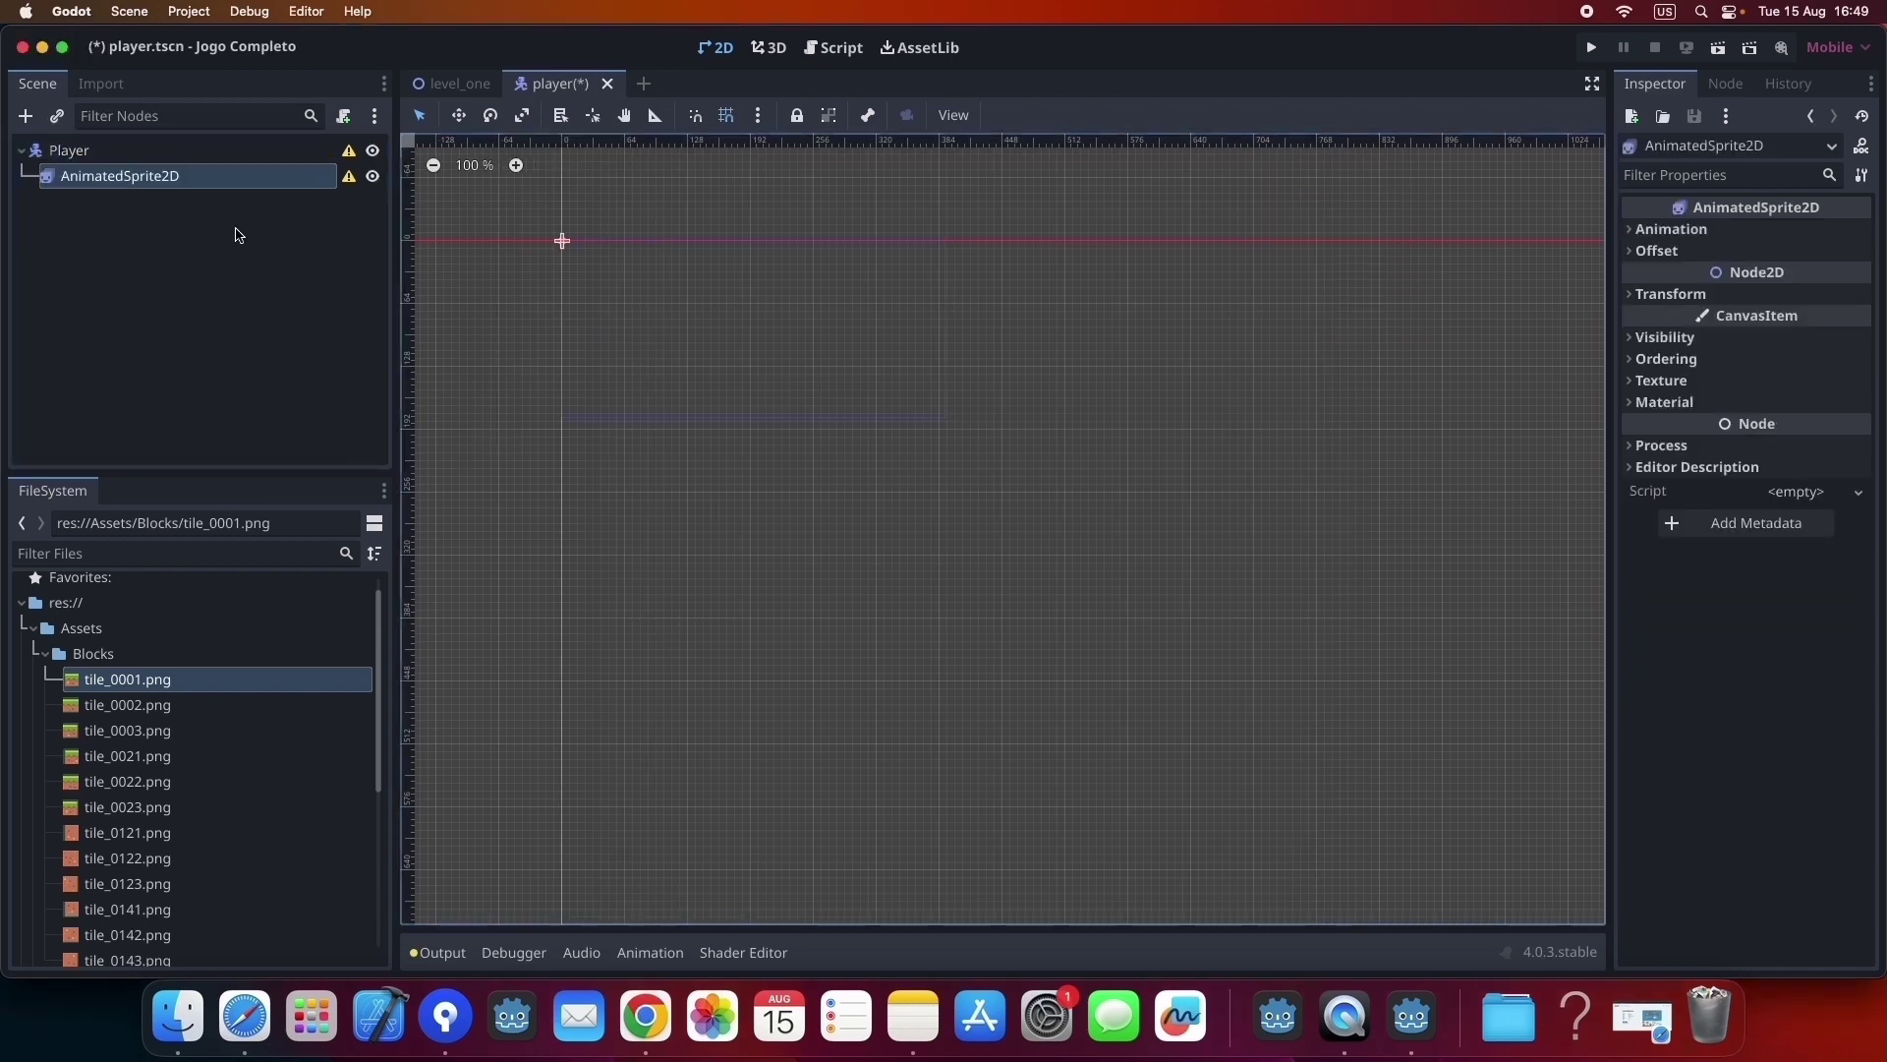
Rename the AnimatedSprite2D node to animation.
double_click(133, 181)
text(an)
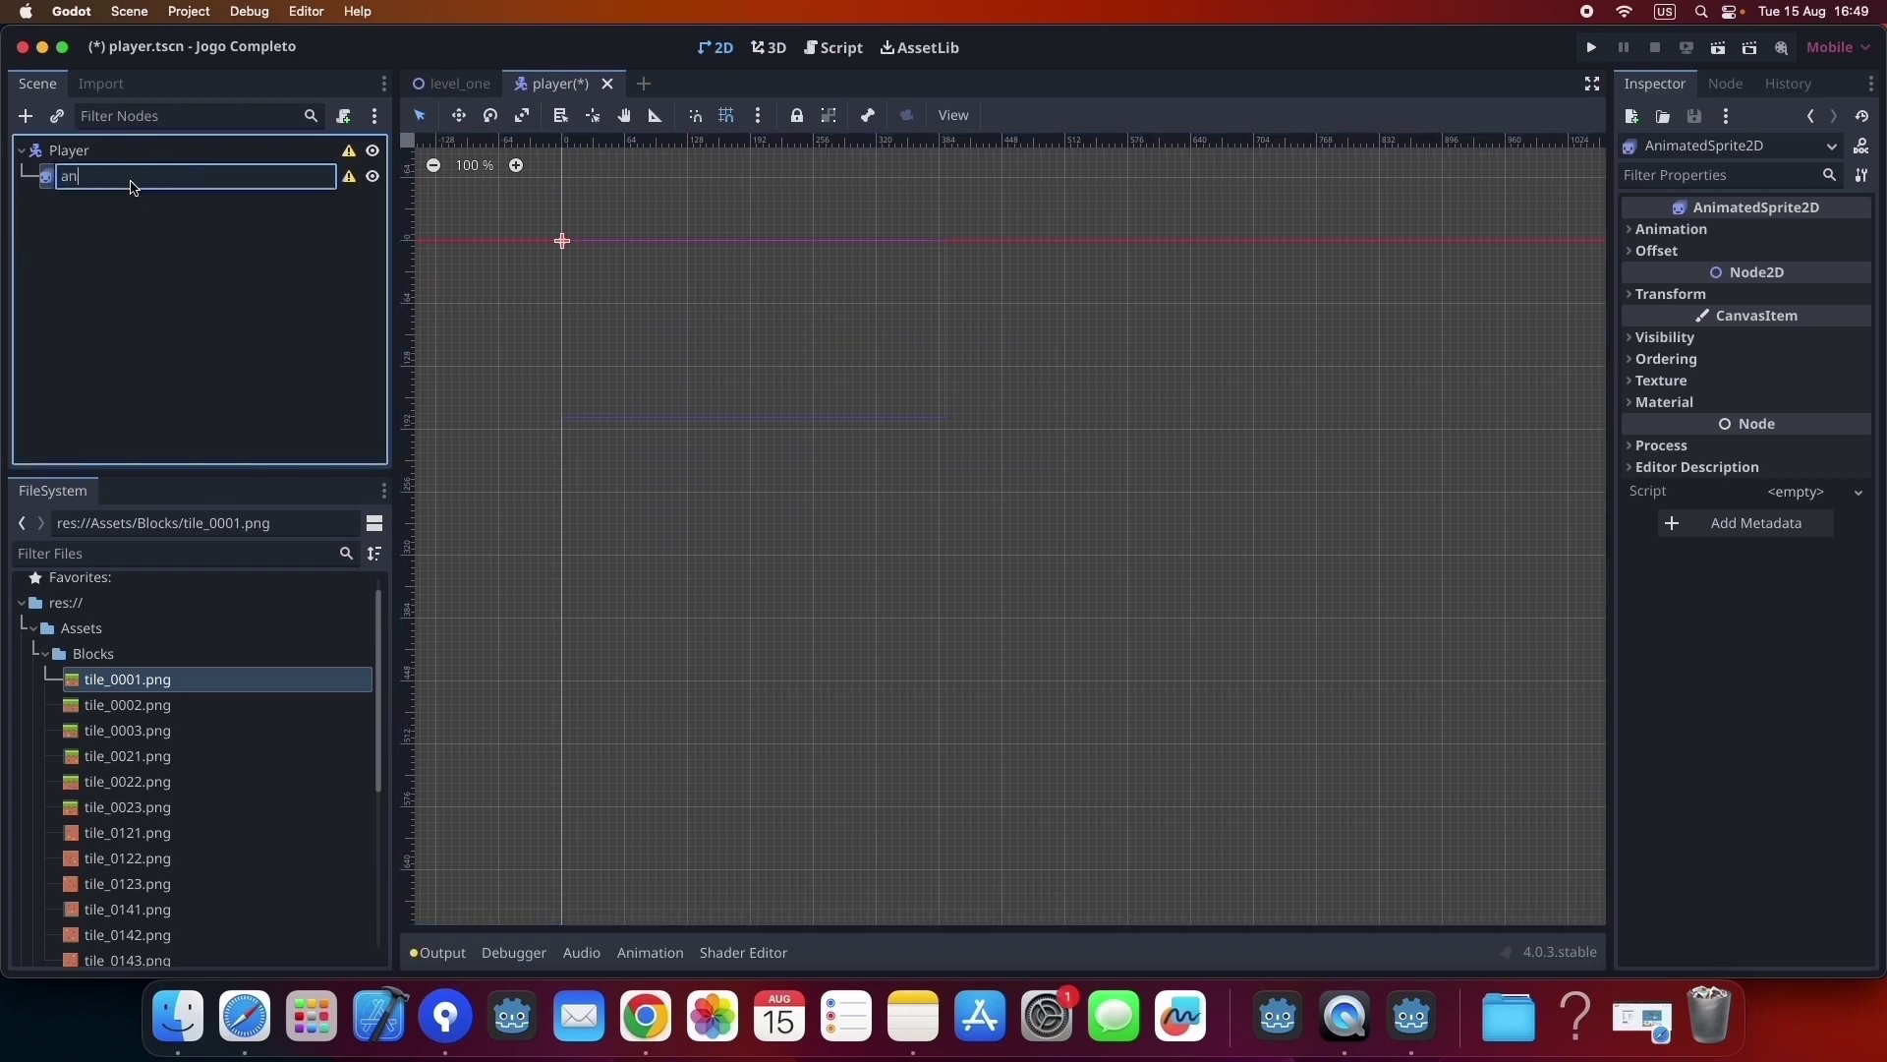
text(imation)
key(Return)
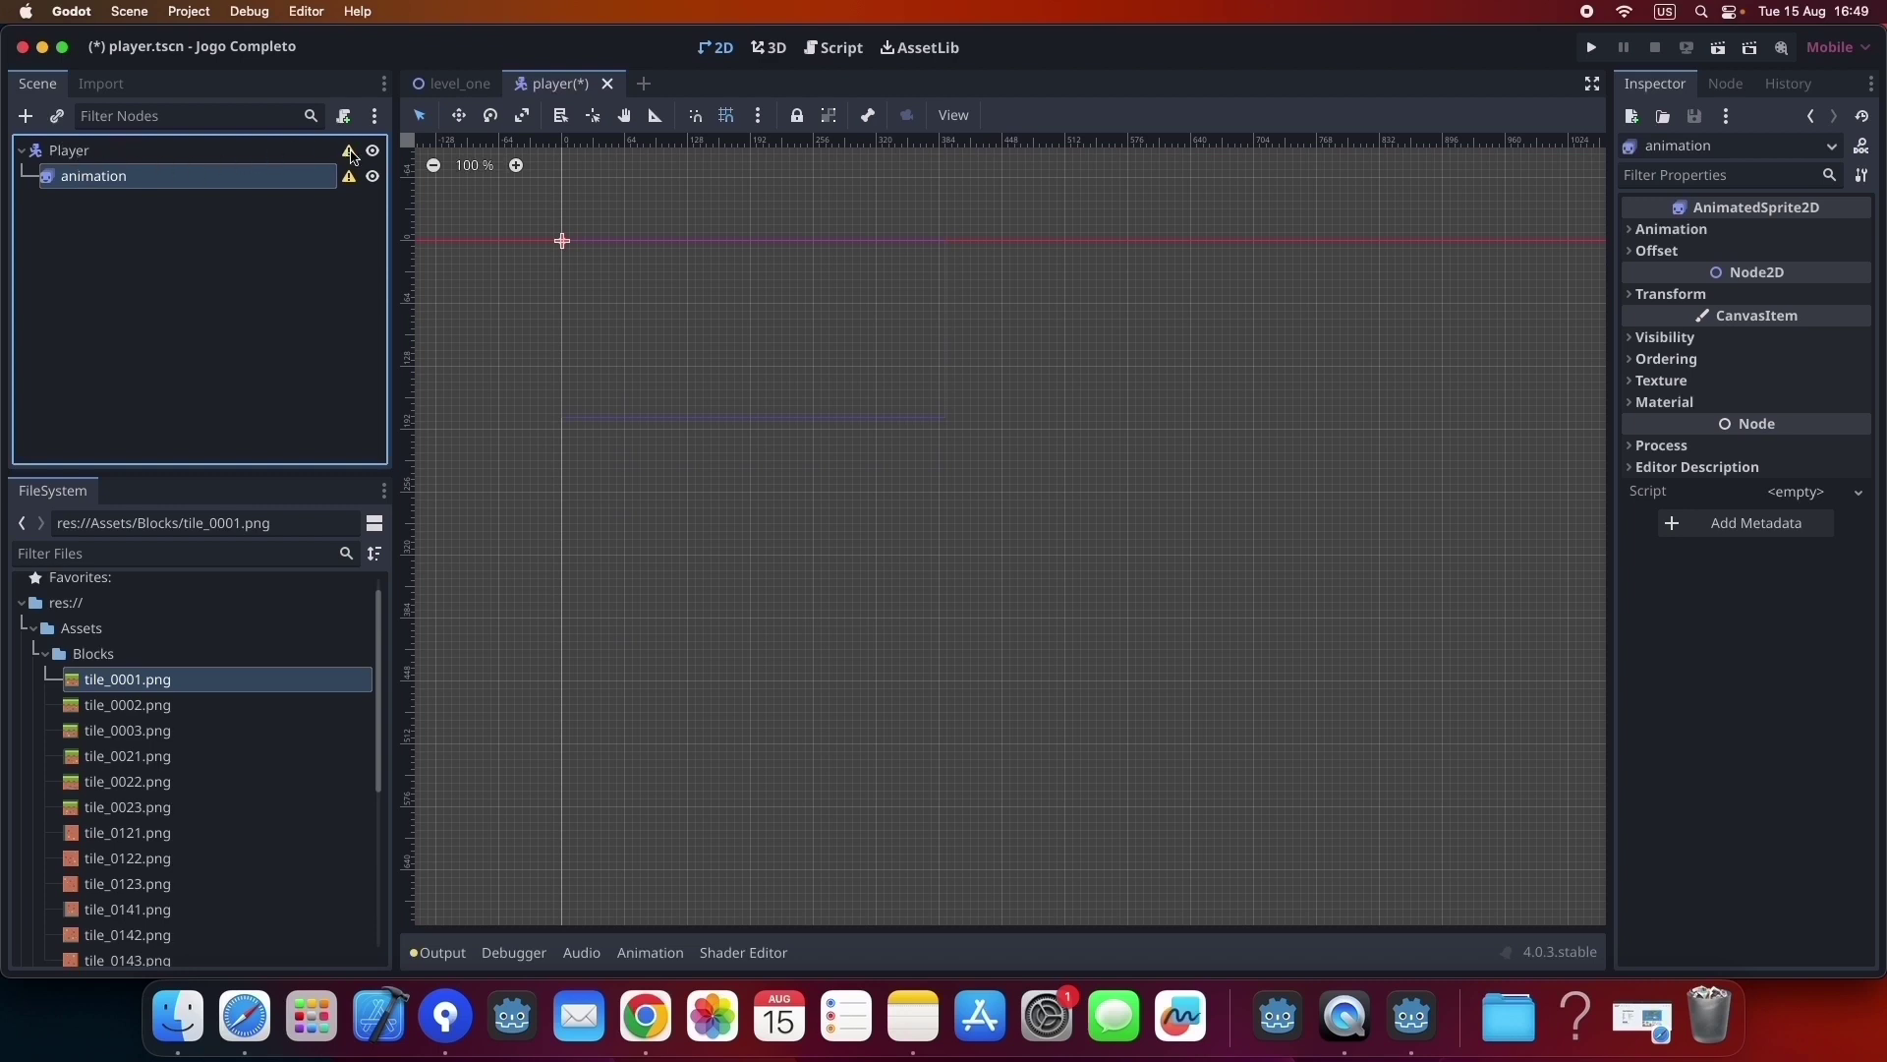
Check the Player node's configuration warning and add a CollisionShape2D node as a child of Player.
click(349, 152)
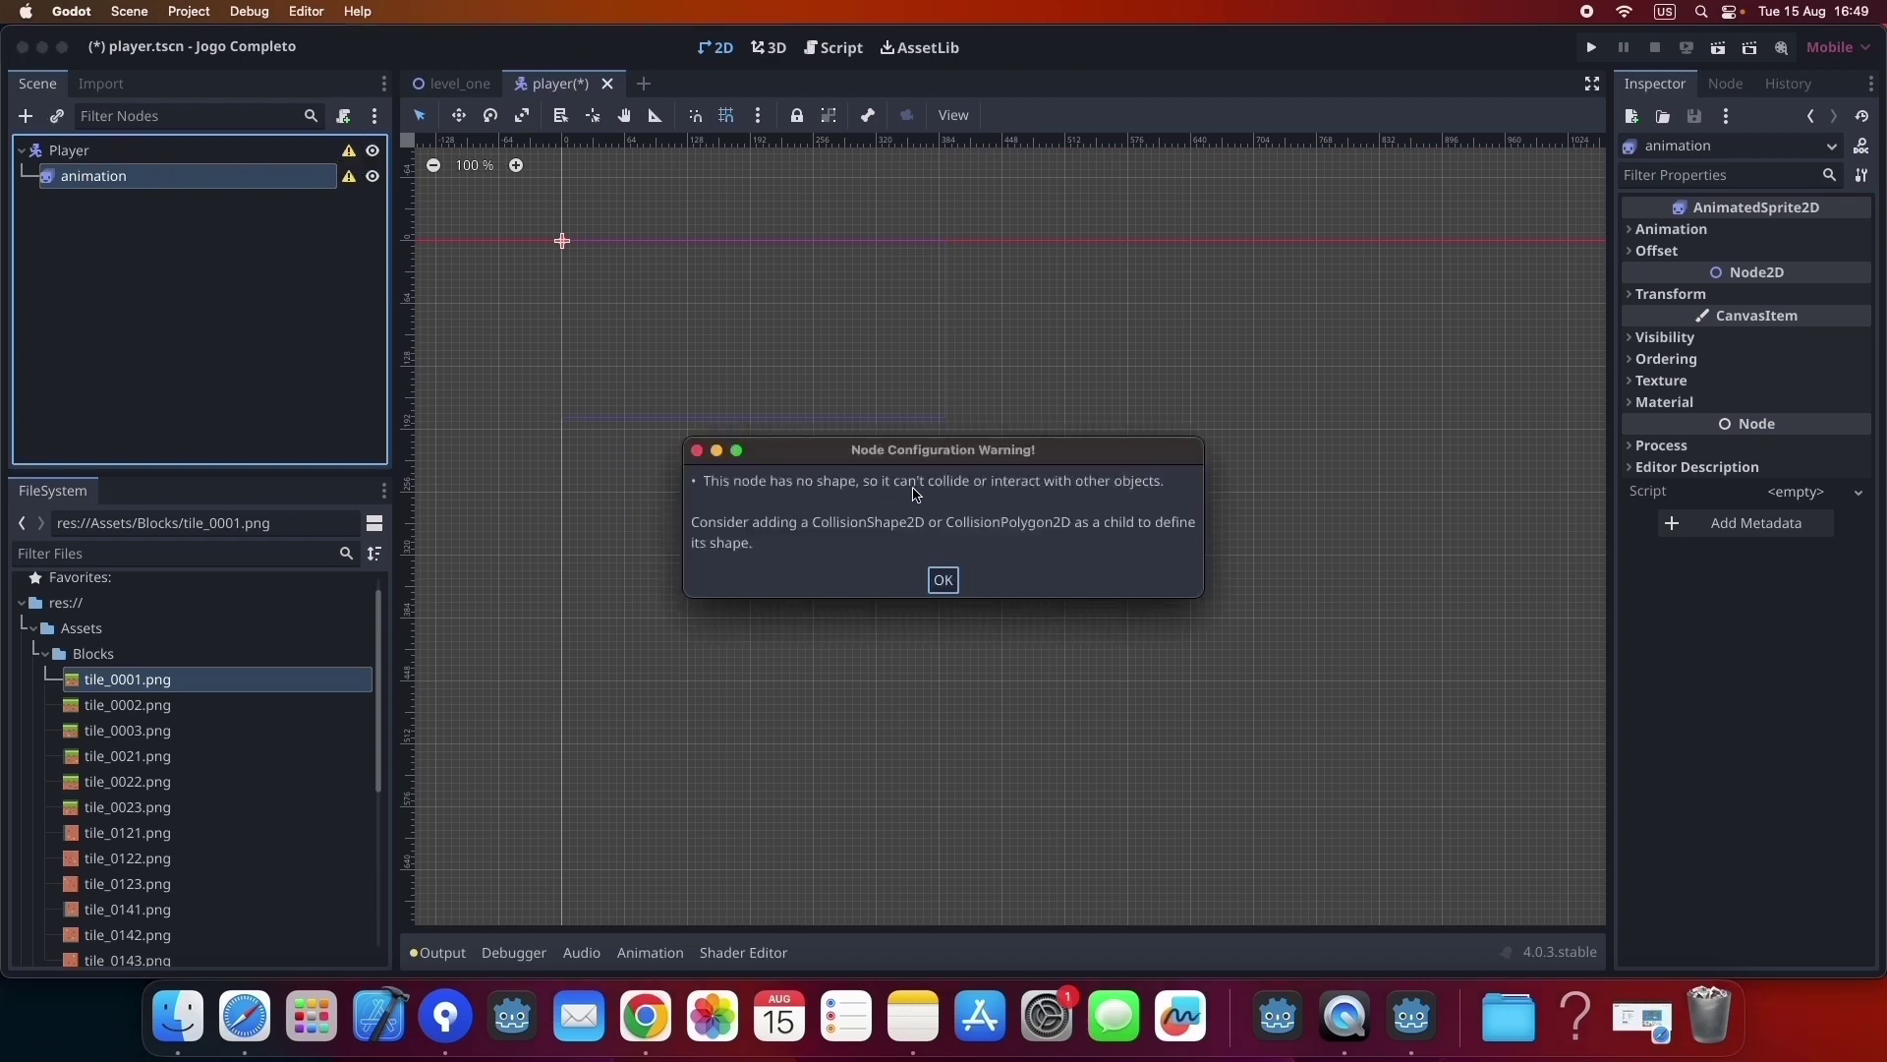
click(945, 579)
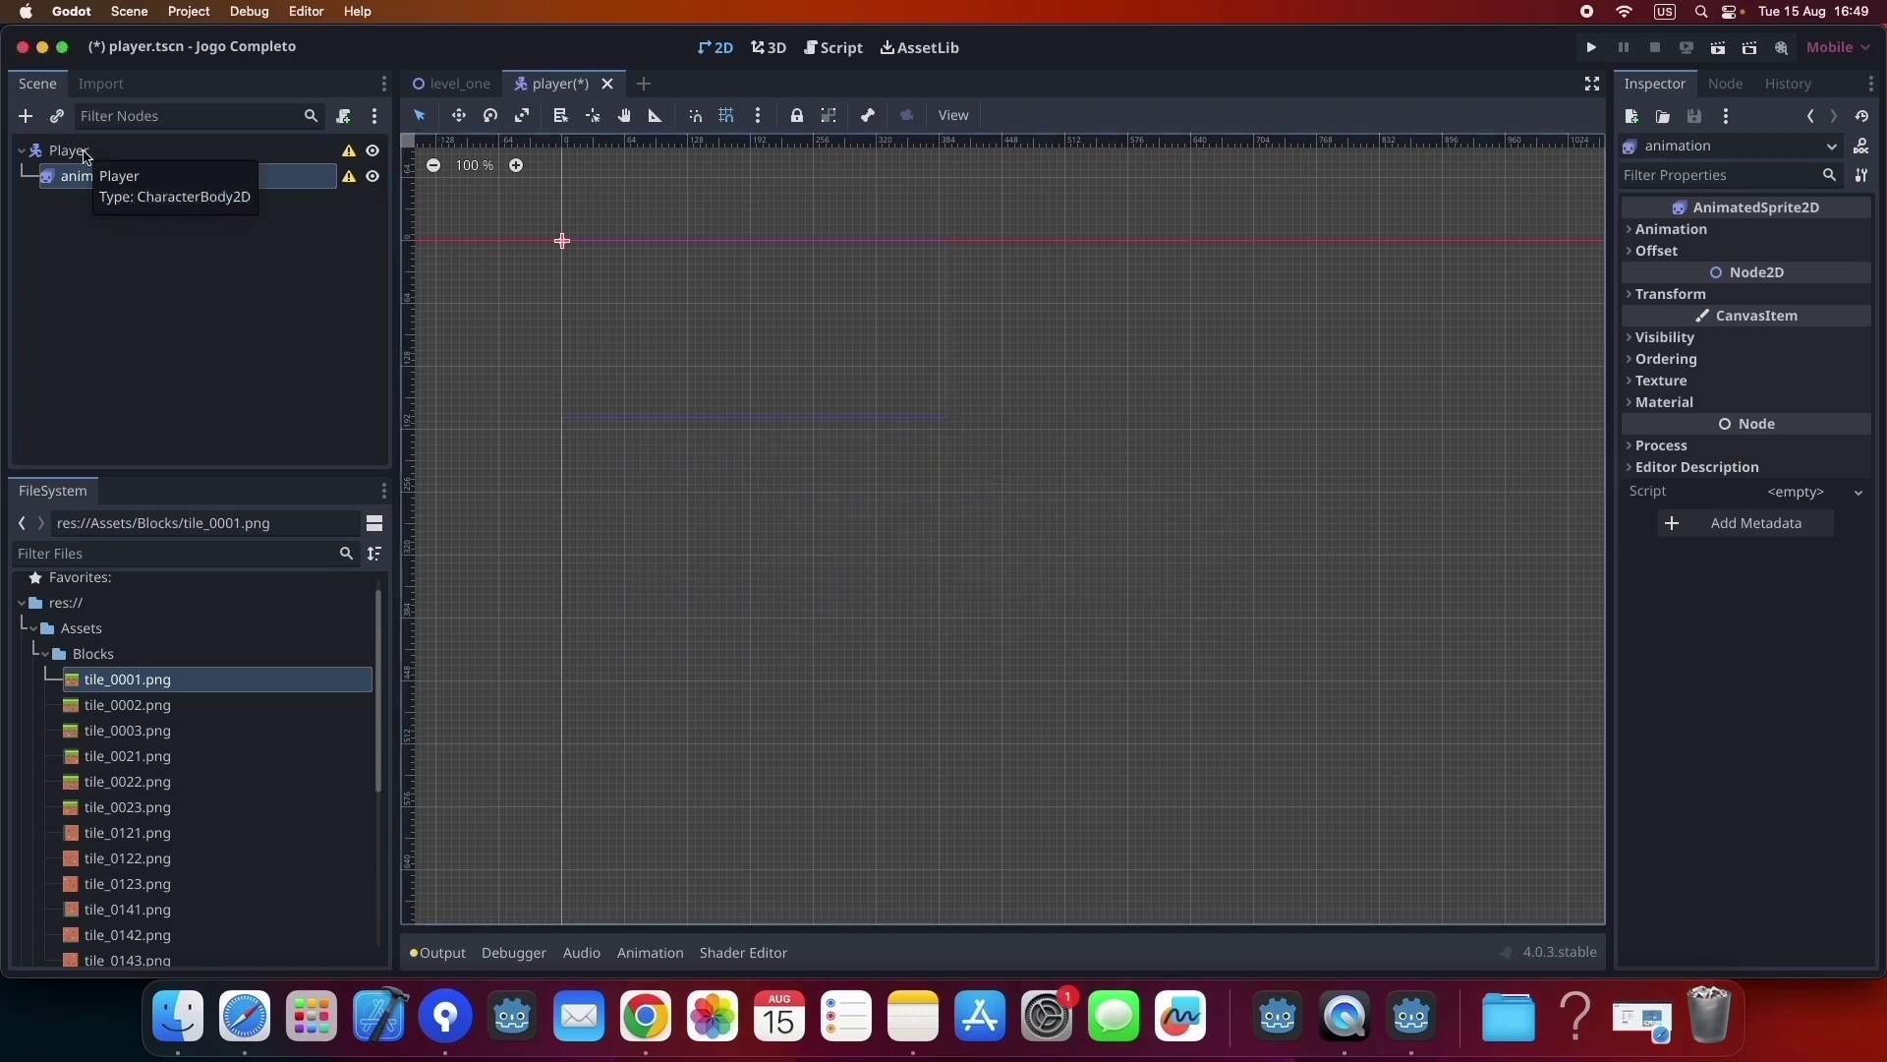
click(86, 156)
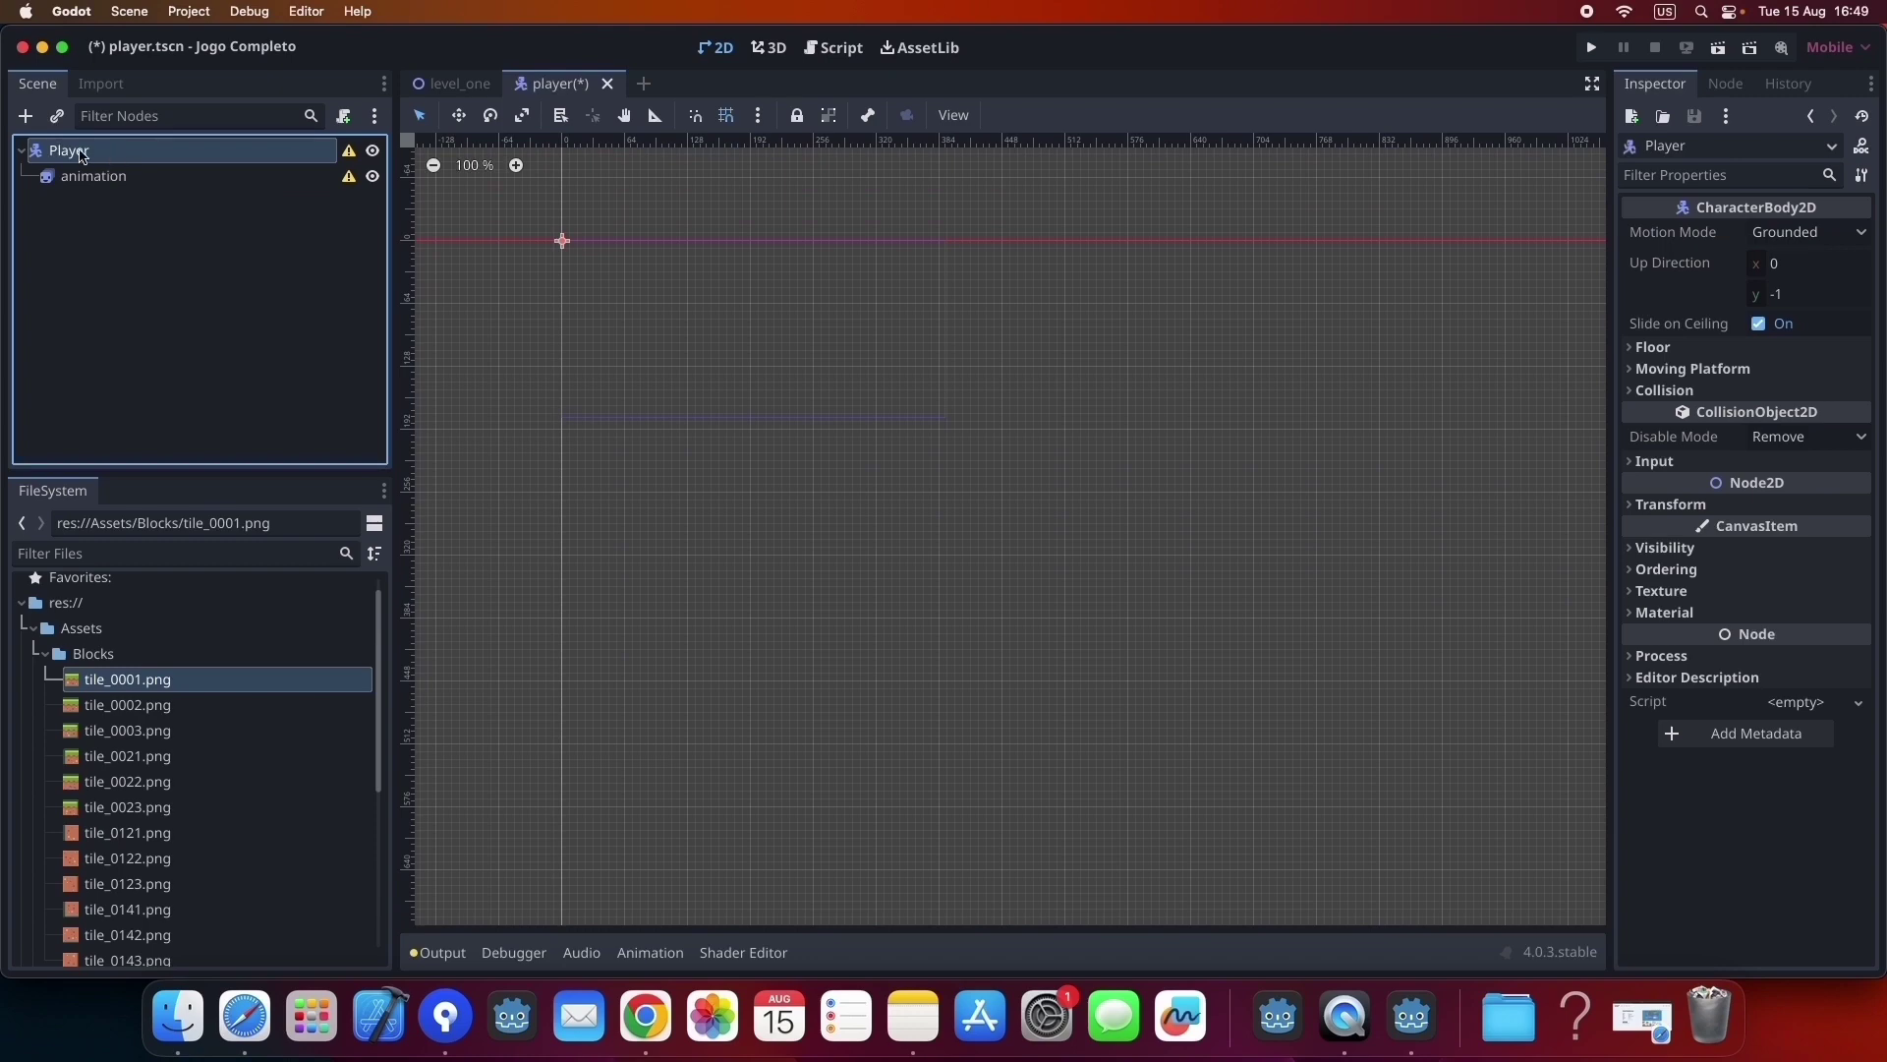
click(25, 116)
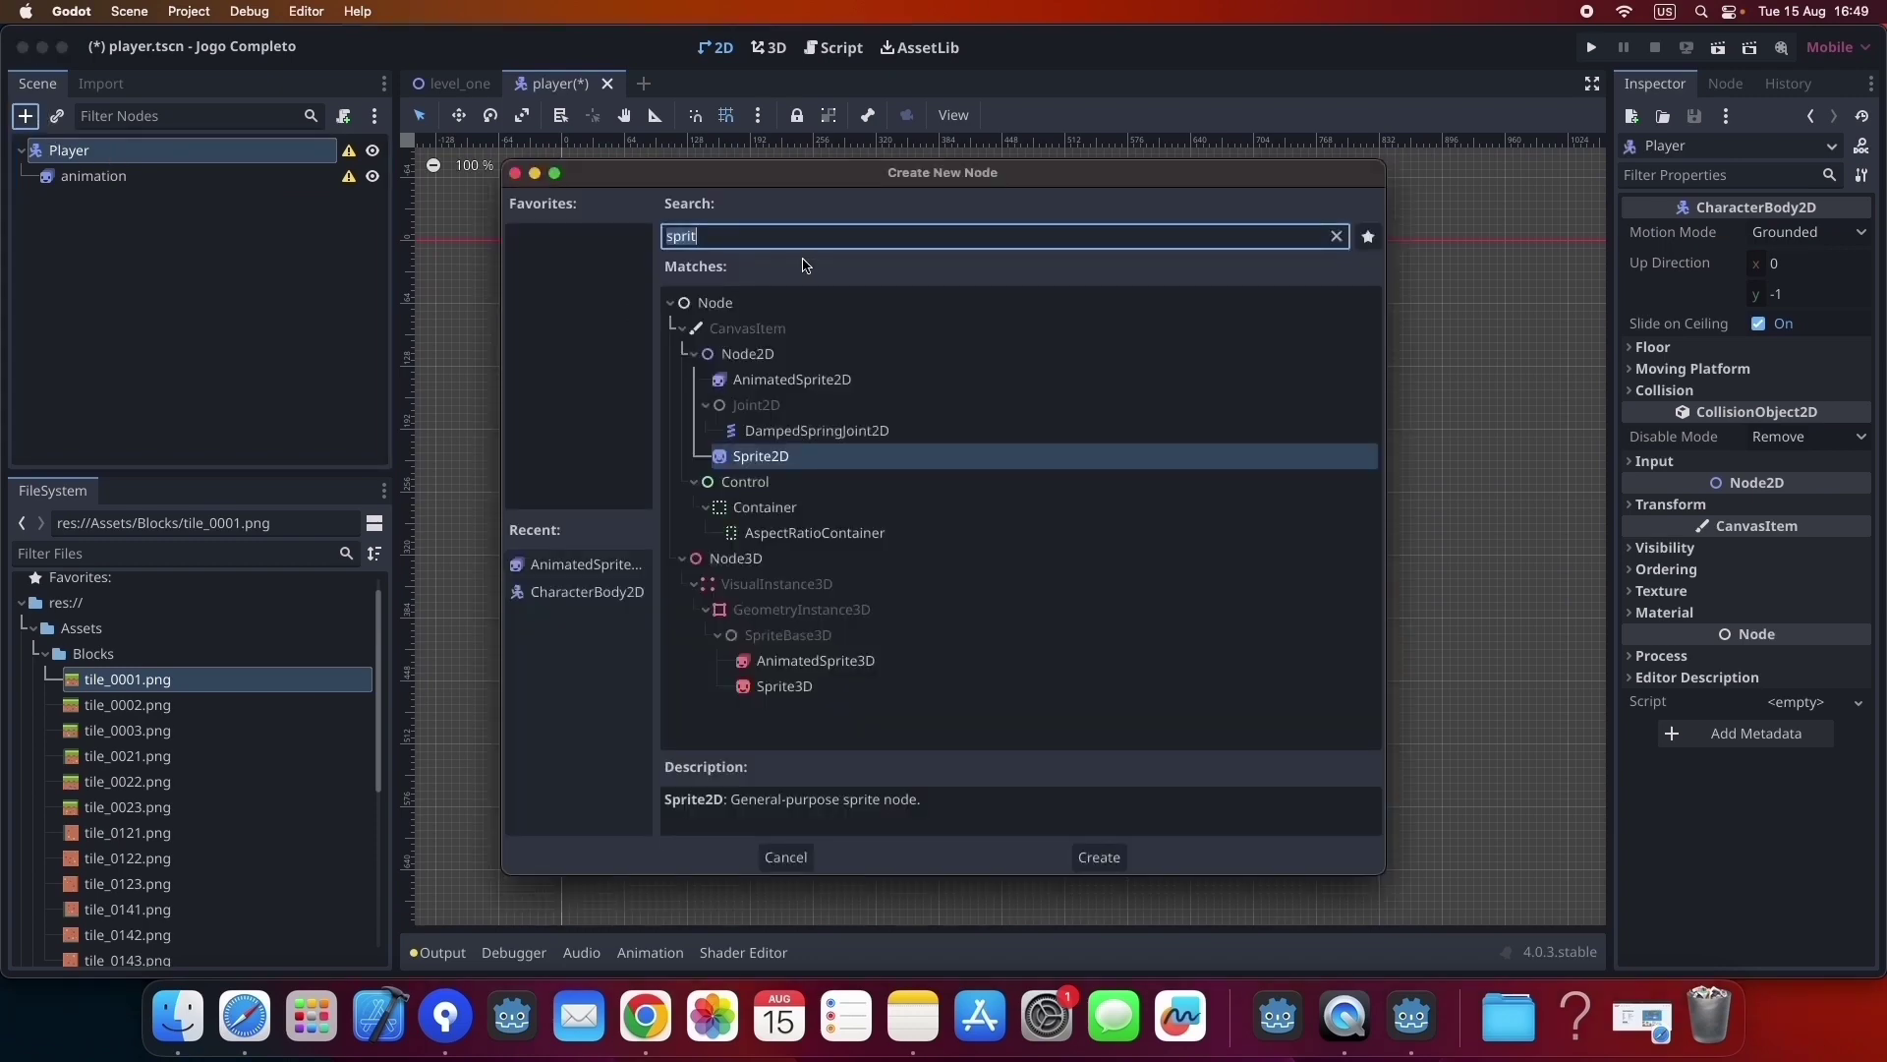
text(coll)
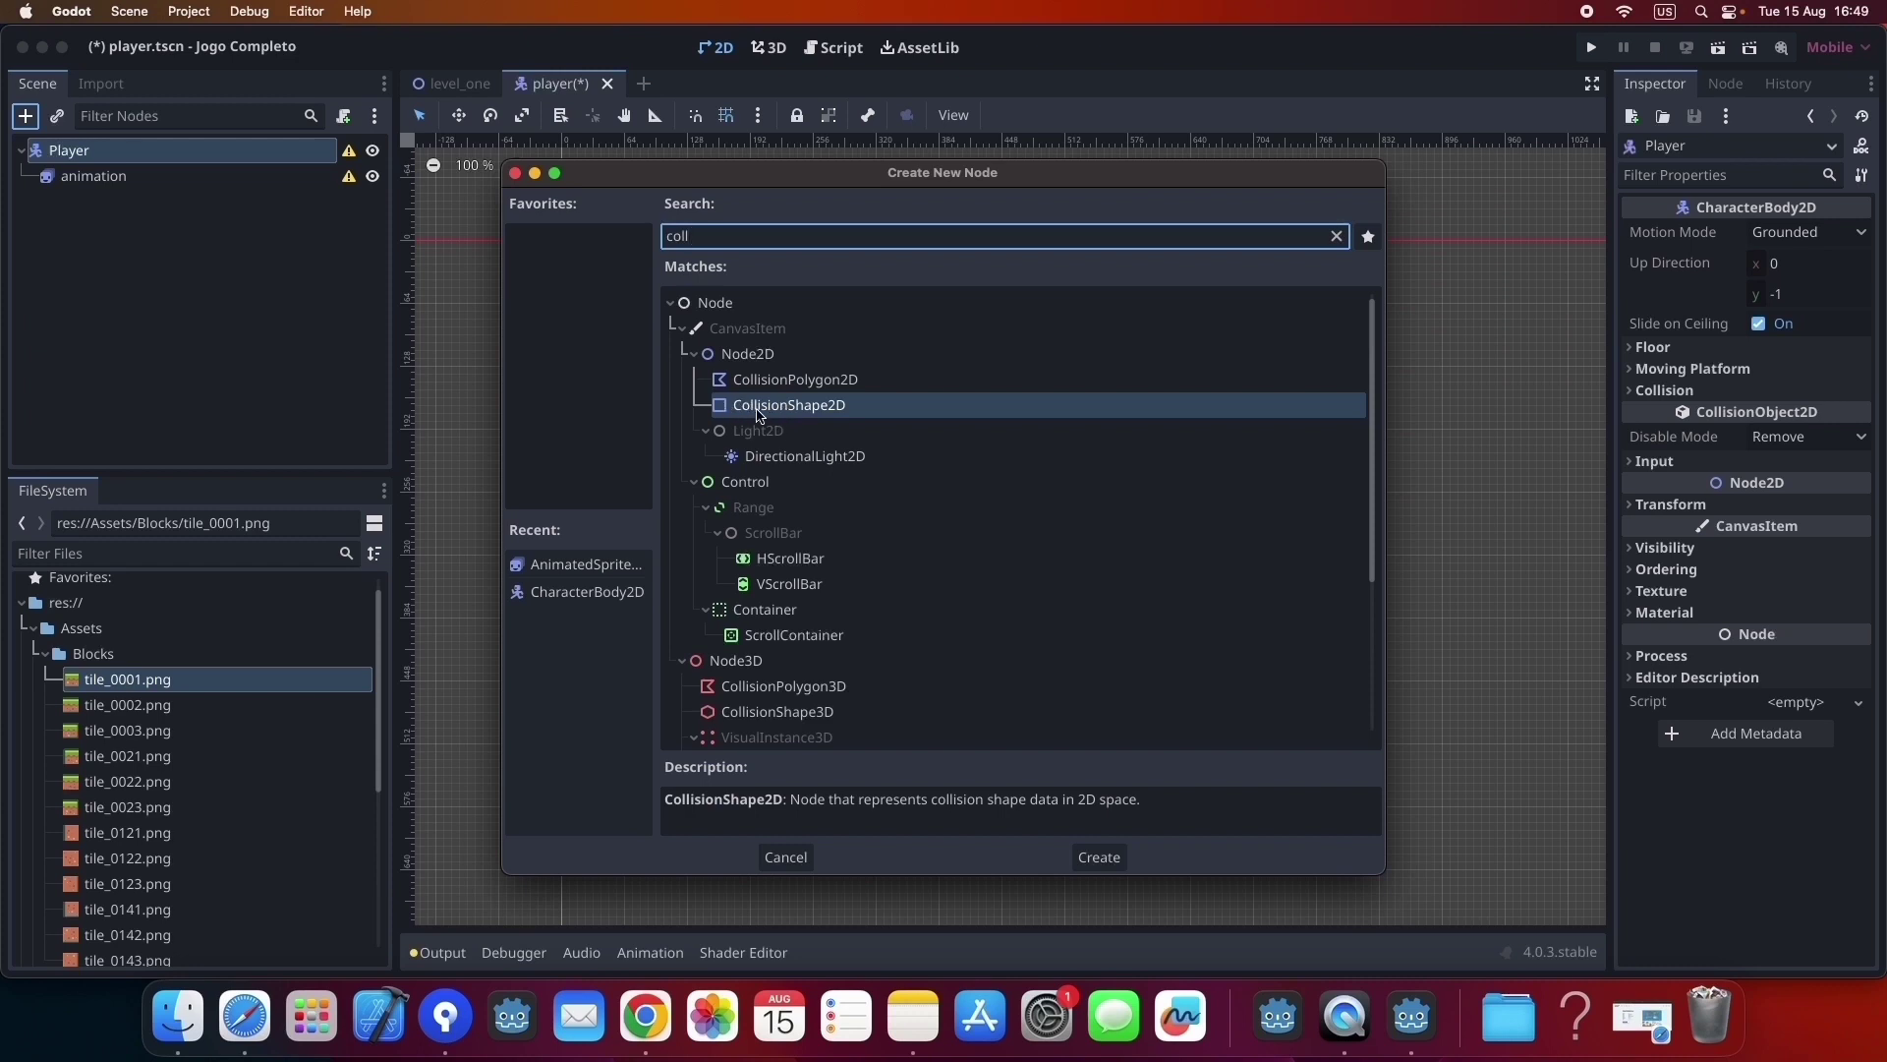
double_click(811, 415)
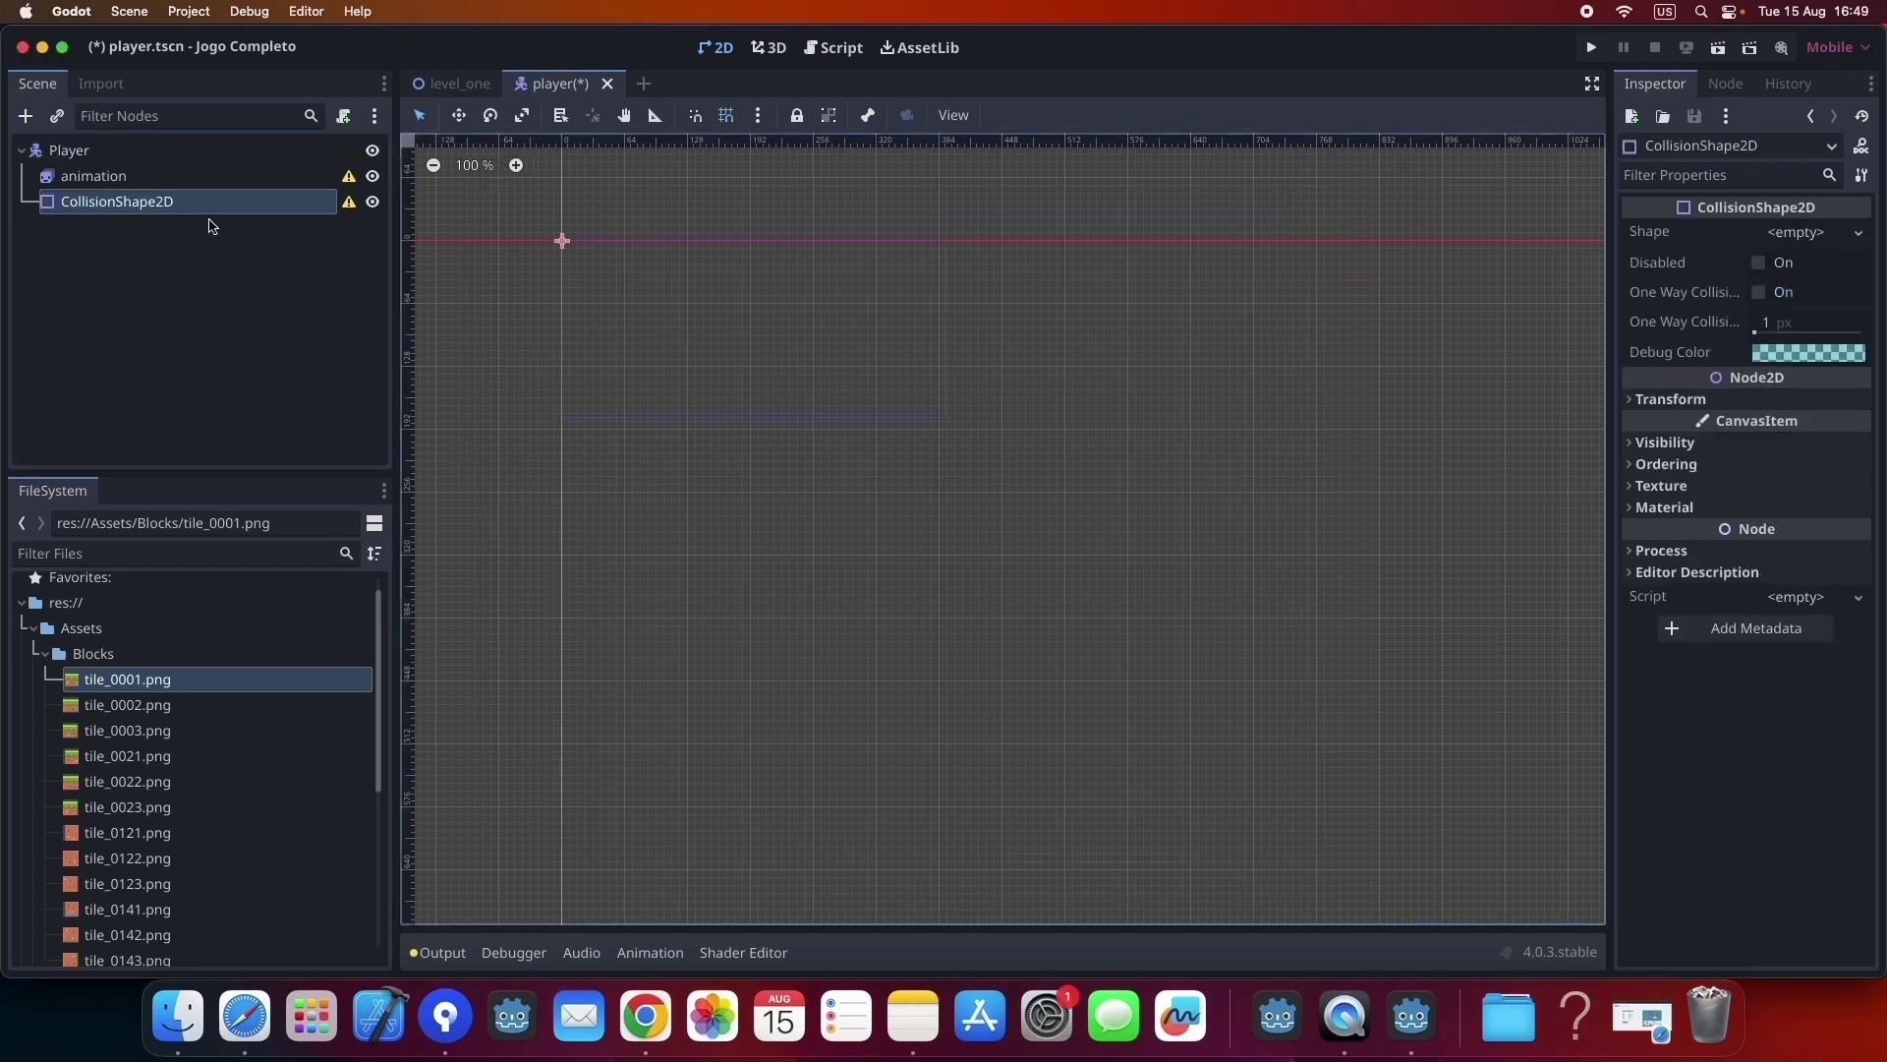
Select the animation node, and select character_0006.png and character_0007.png together in the project's Assets/Commun folder.
click(117, 179)
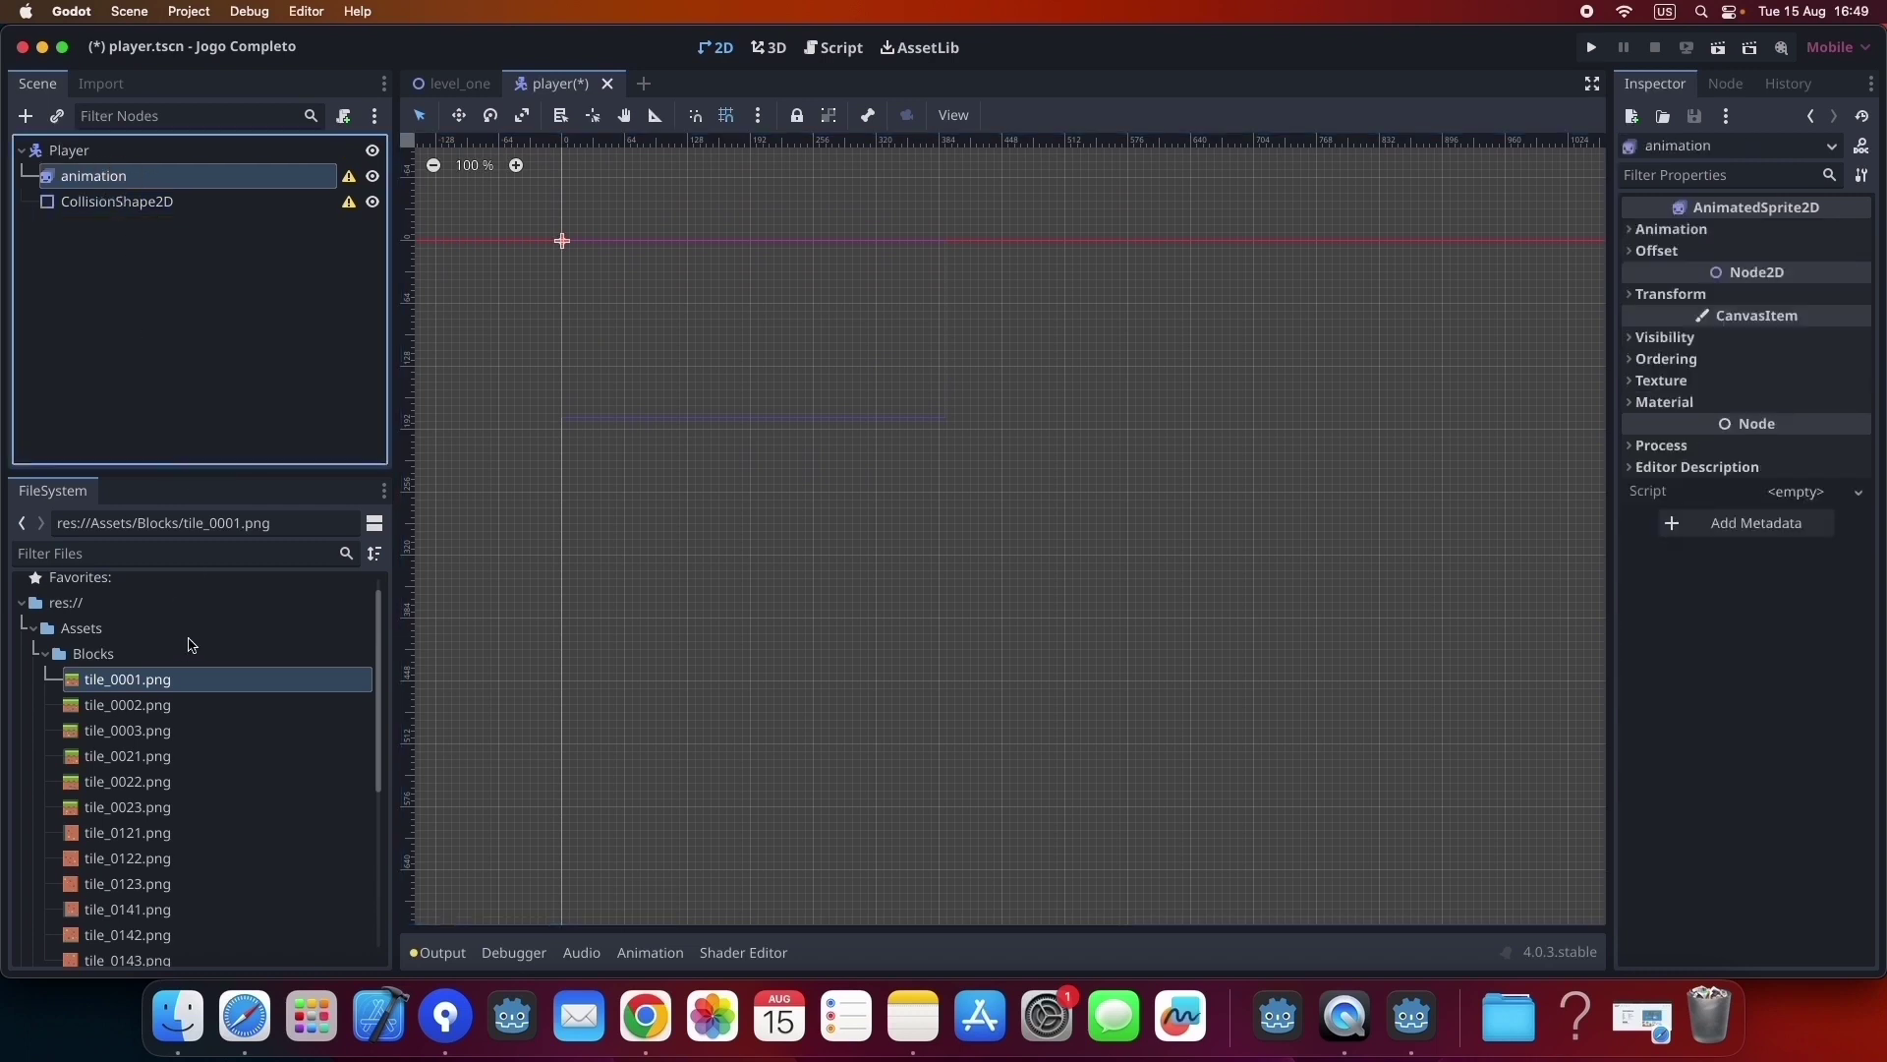
click(46, 653)
click(113, 712)
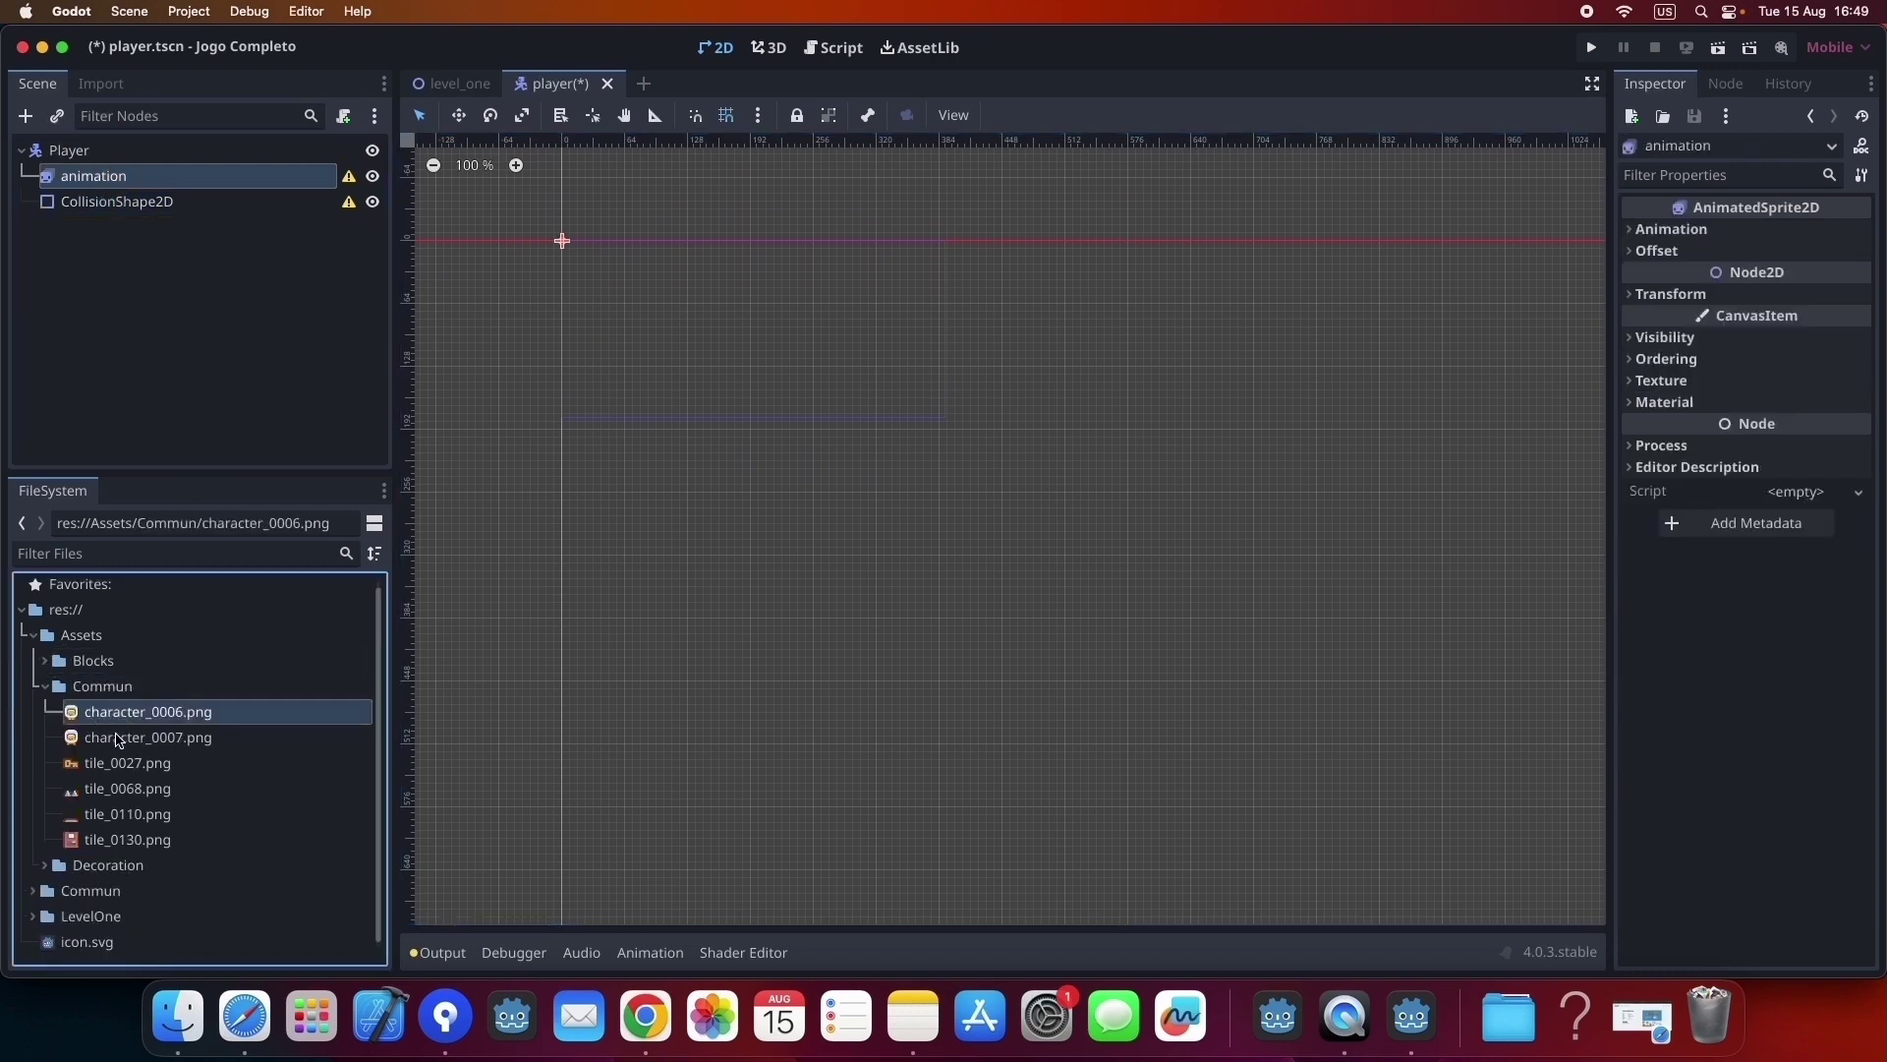
click(118, 739)
shift+click(120, 713)
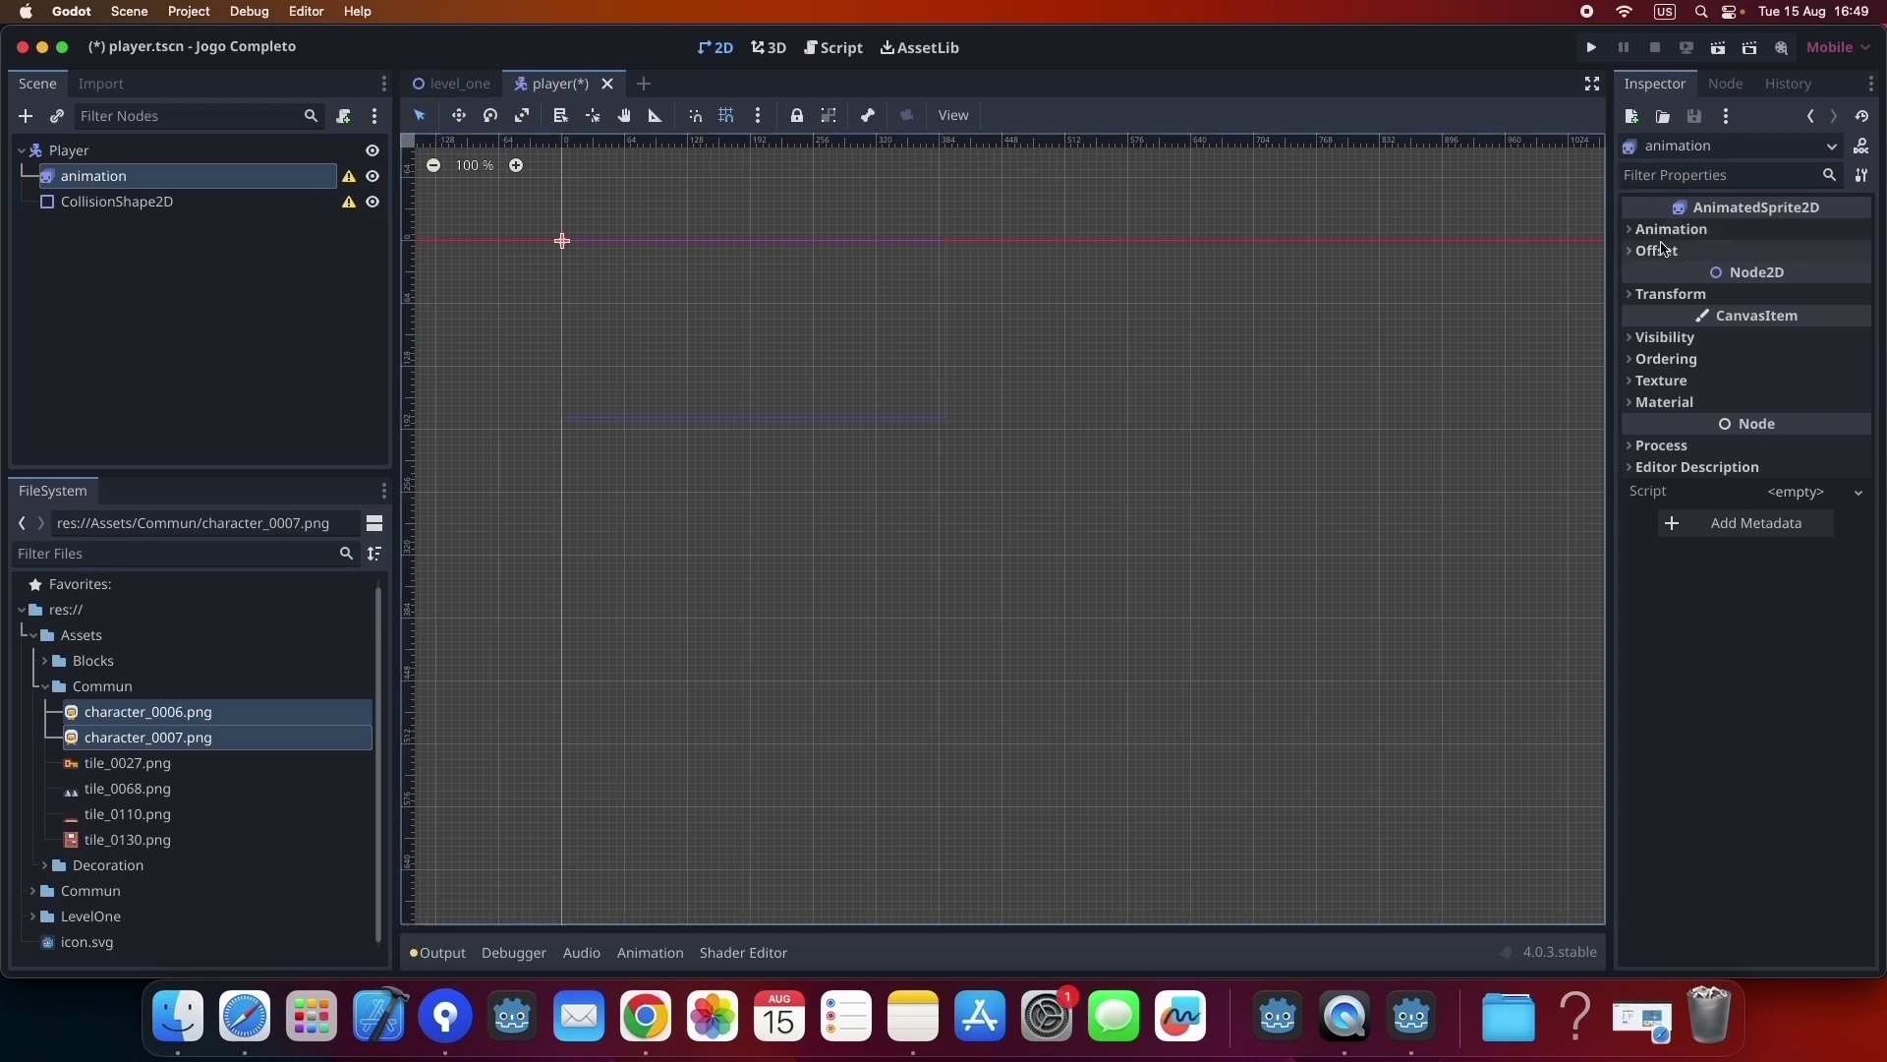
Widen the property area and assign a new SpriteFrames resource to the animation node's Sprite Frames property.
drag(1616, 528, 1383, 527)
click(1444, 232)
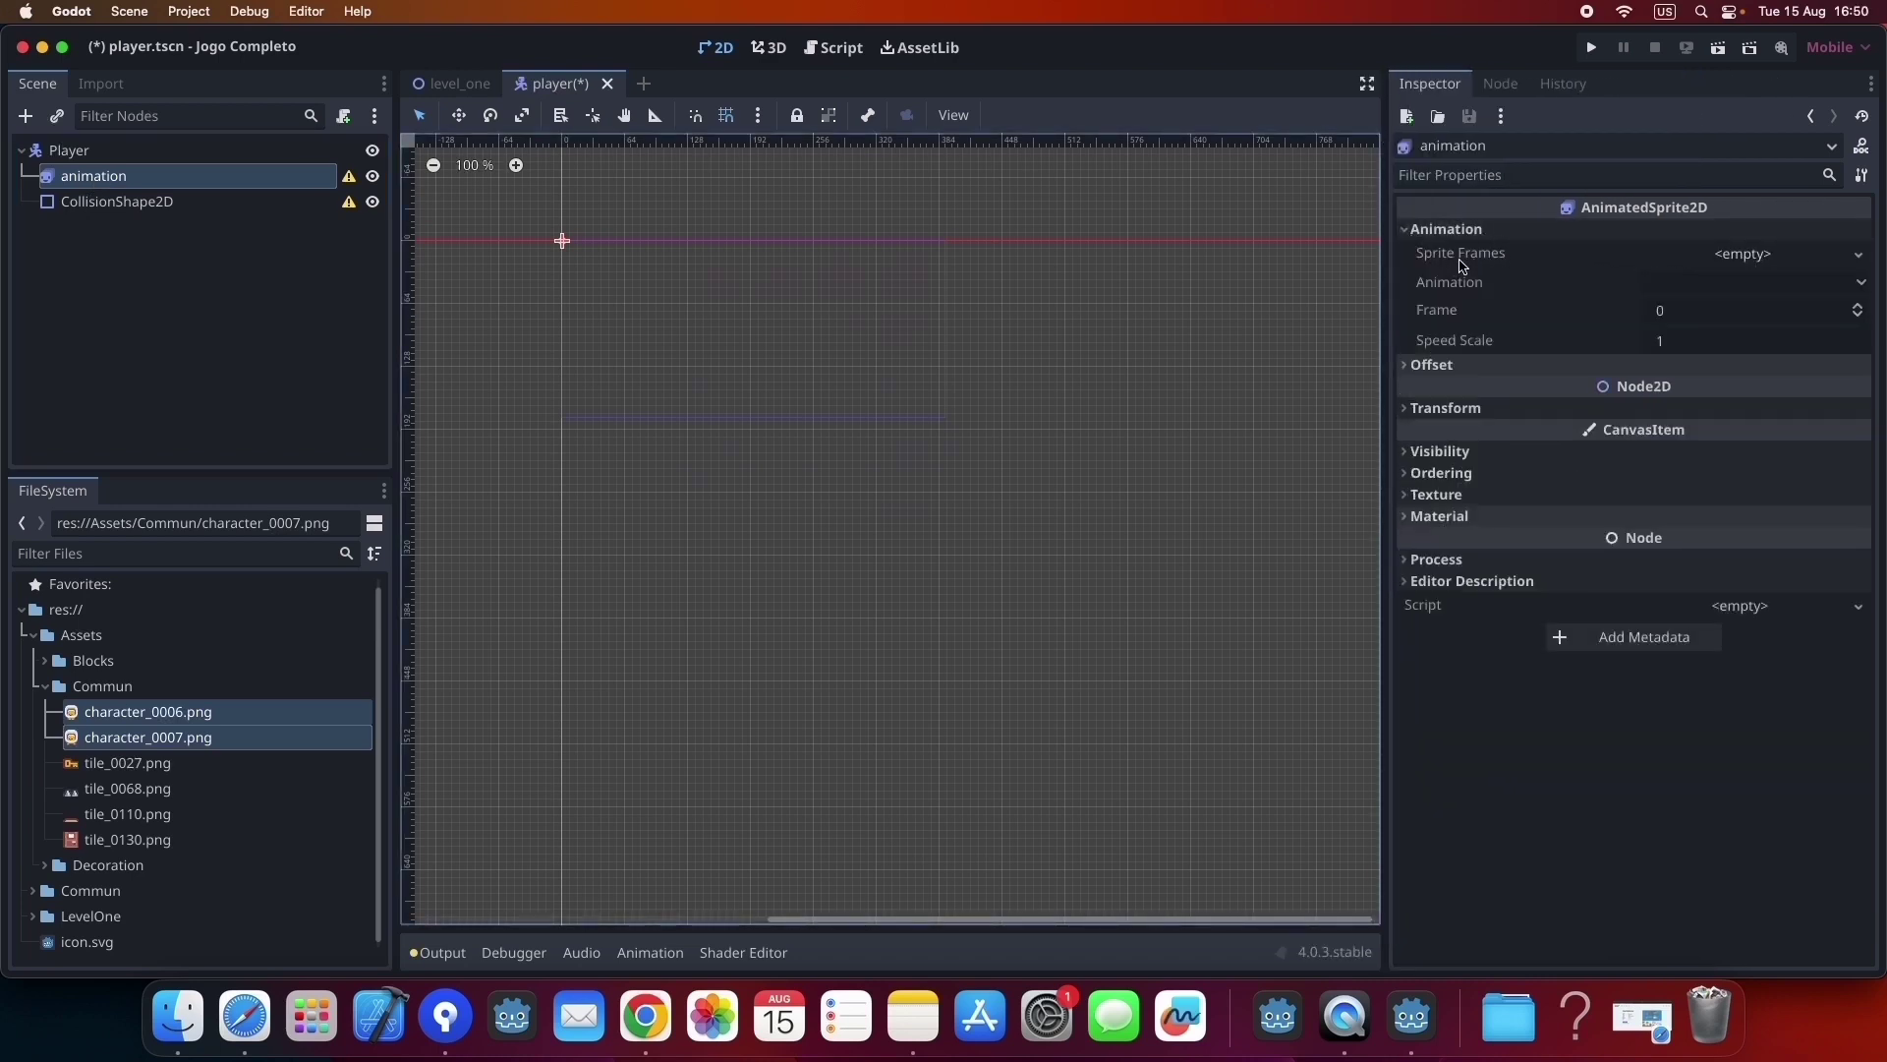
click(1859, 257)
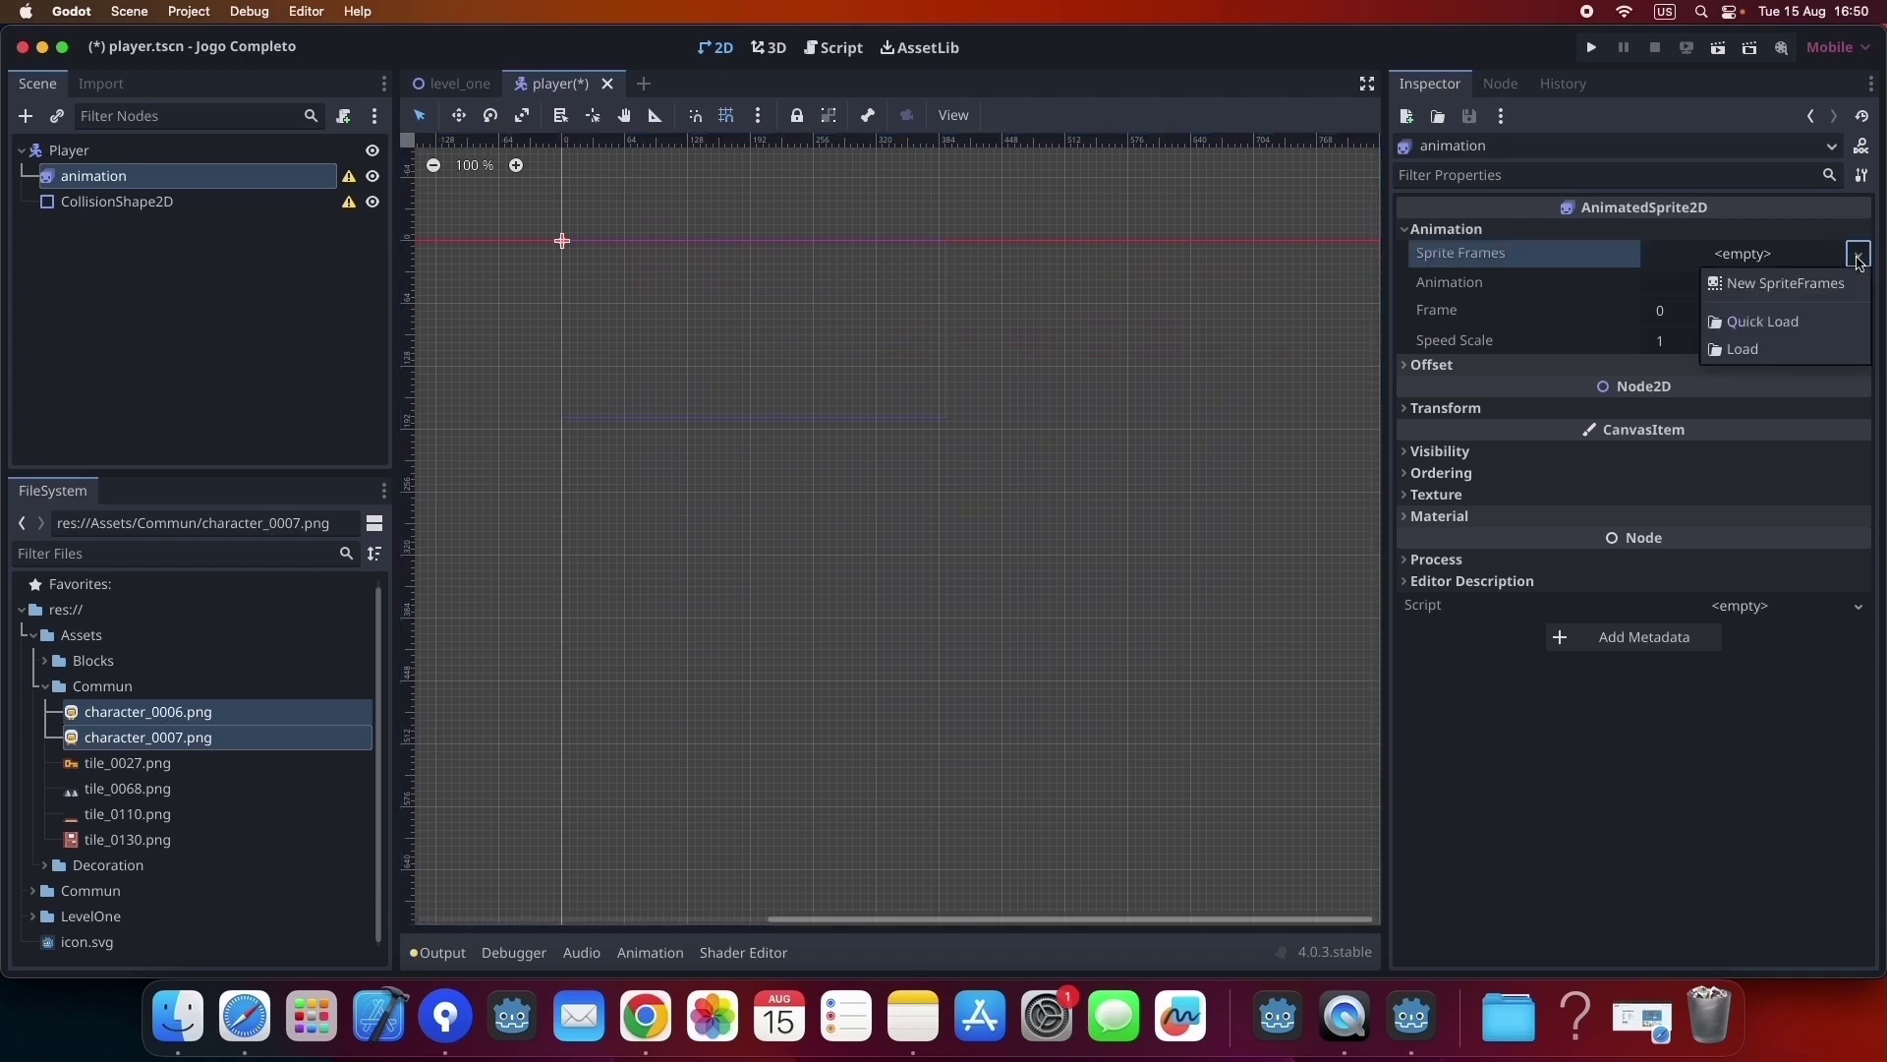
click(1801, 287)
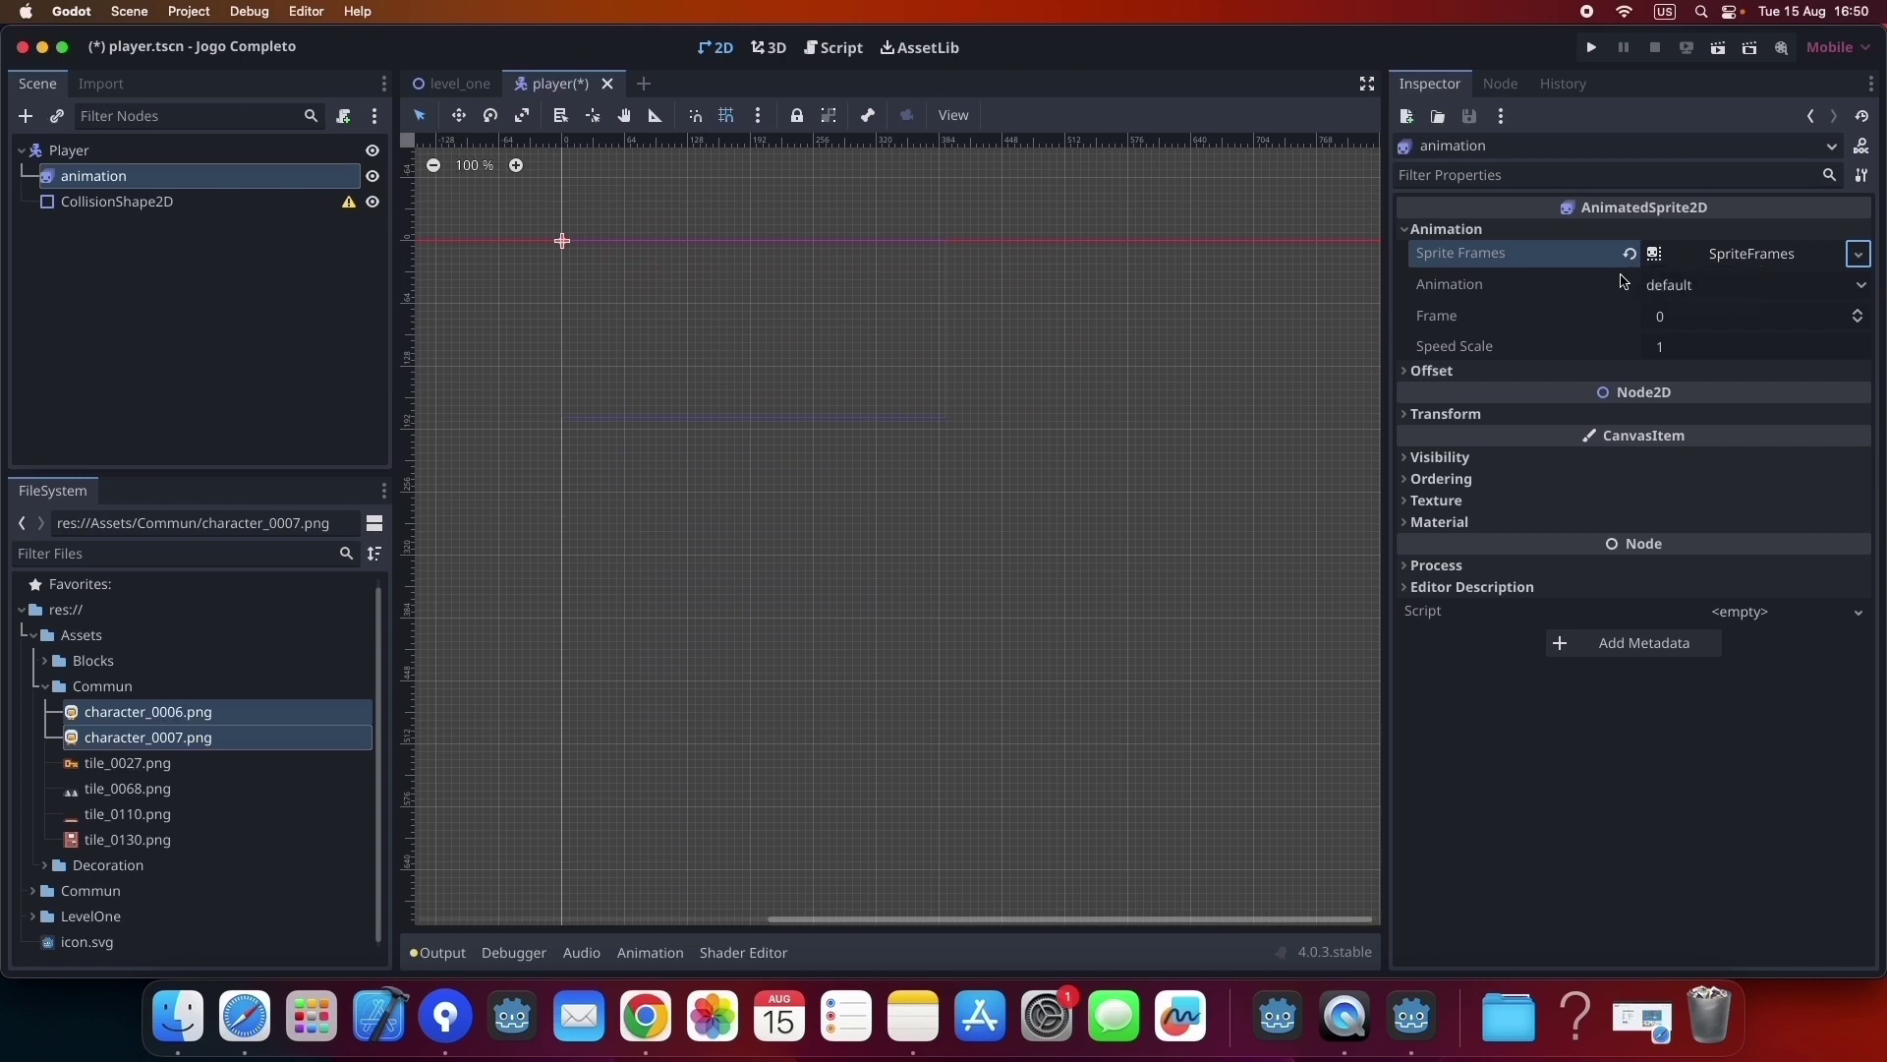
Open the SpriteFrames resource for editing and add character_0006.png and character_0007.png as frames of the default animation.
click(1744, 258)
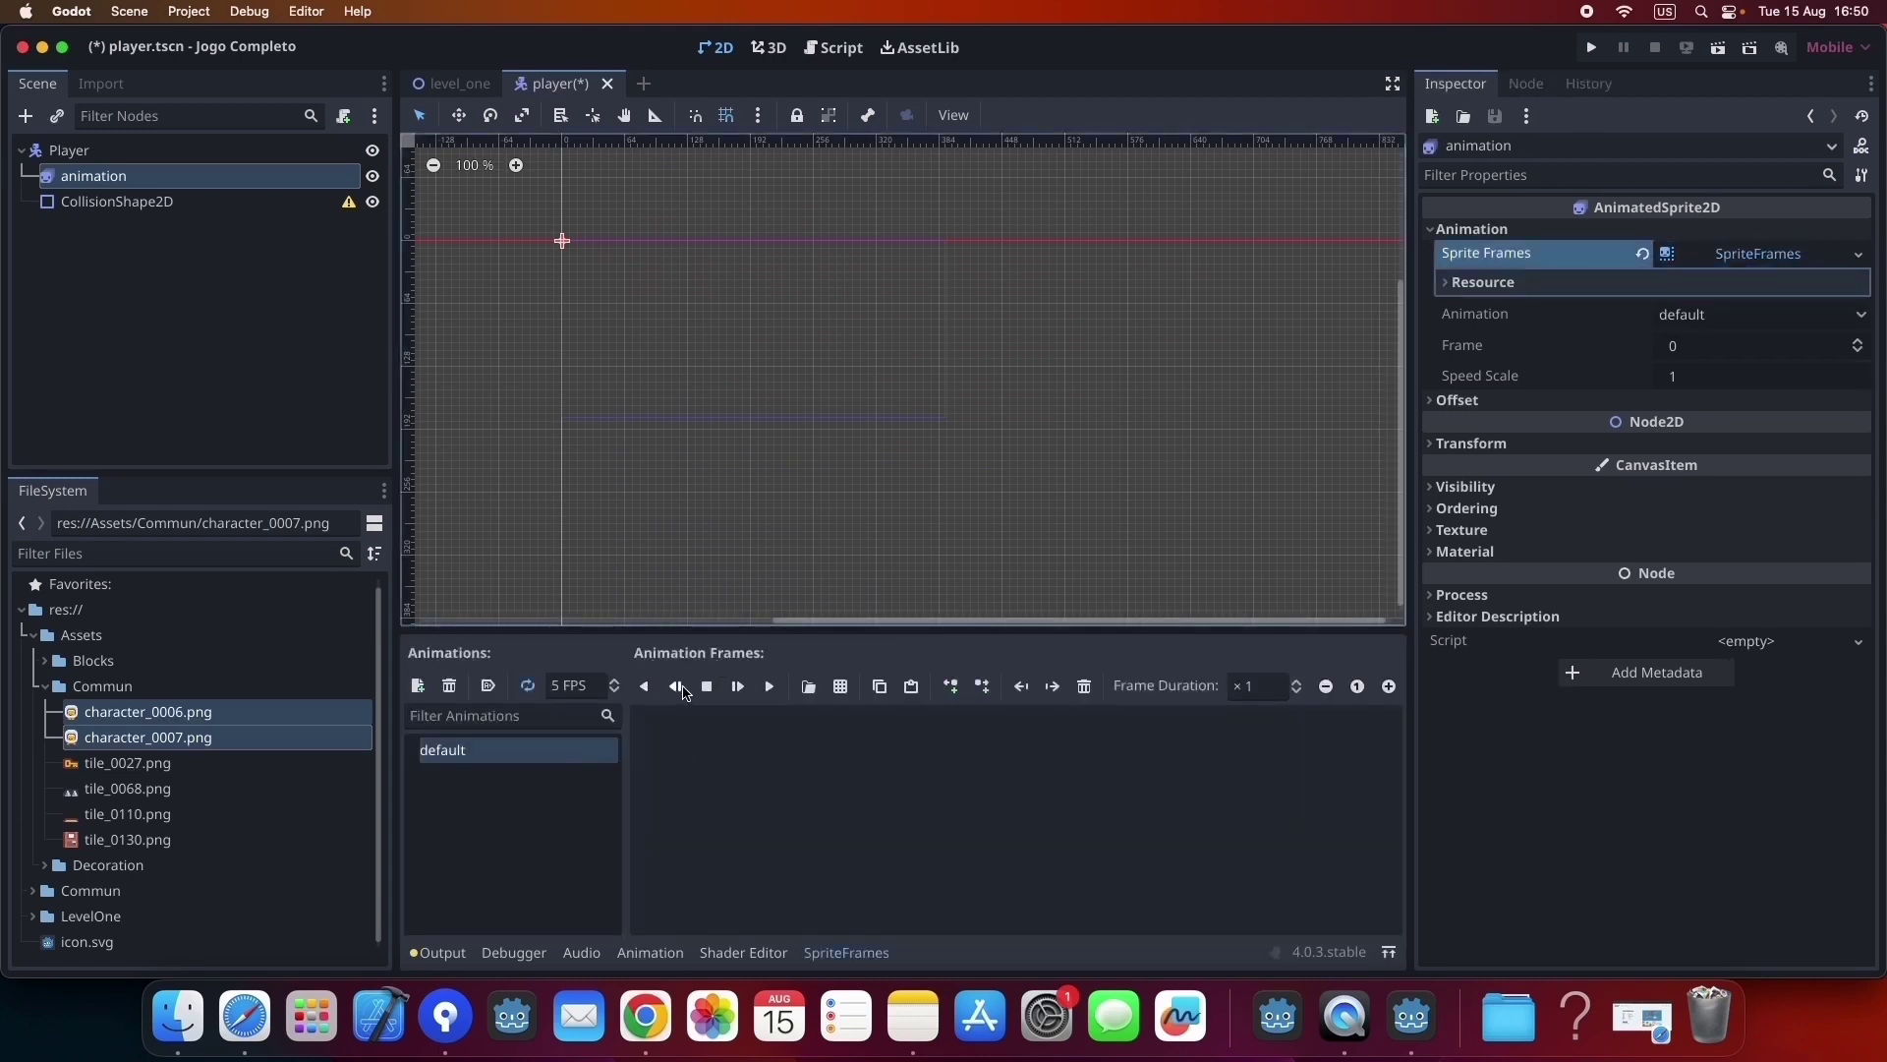
click(693, 768)
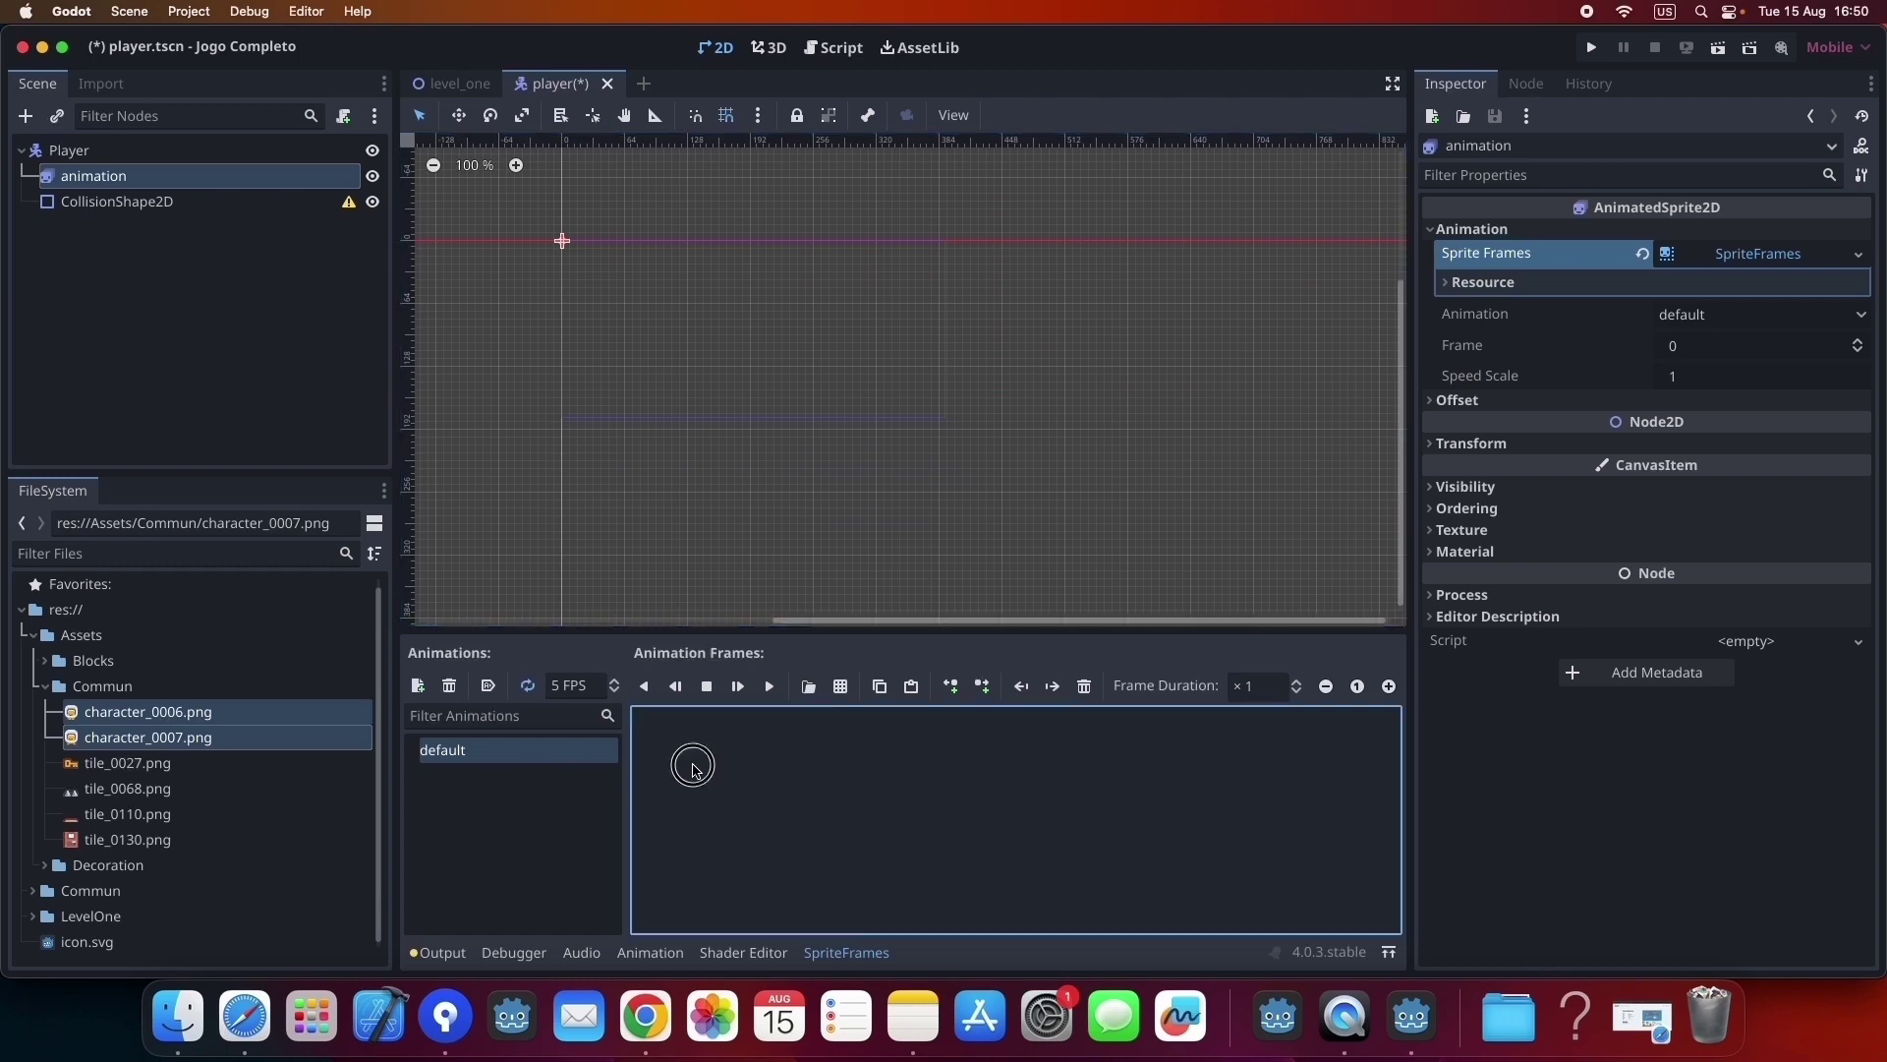
click(462, 758)
click(476, 775)
click(705, 764)
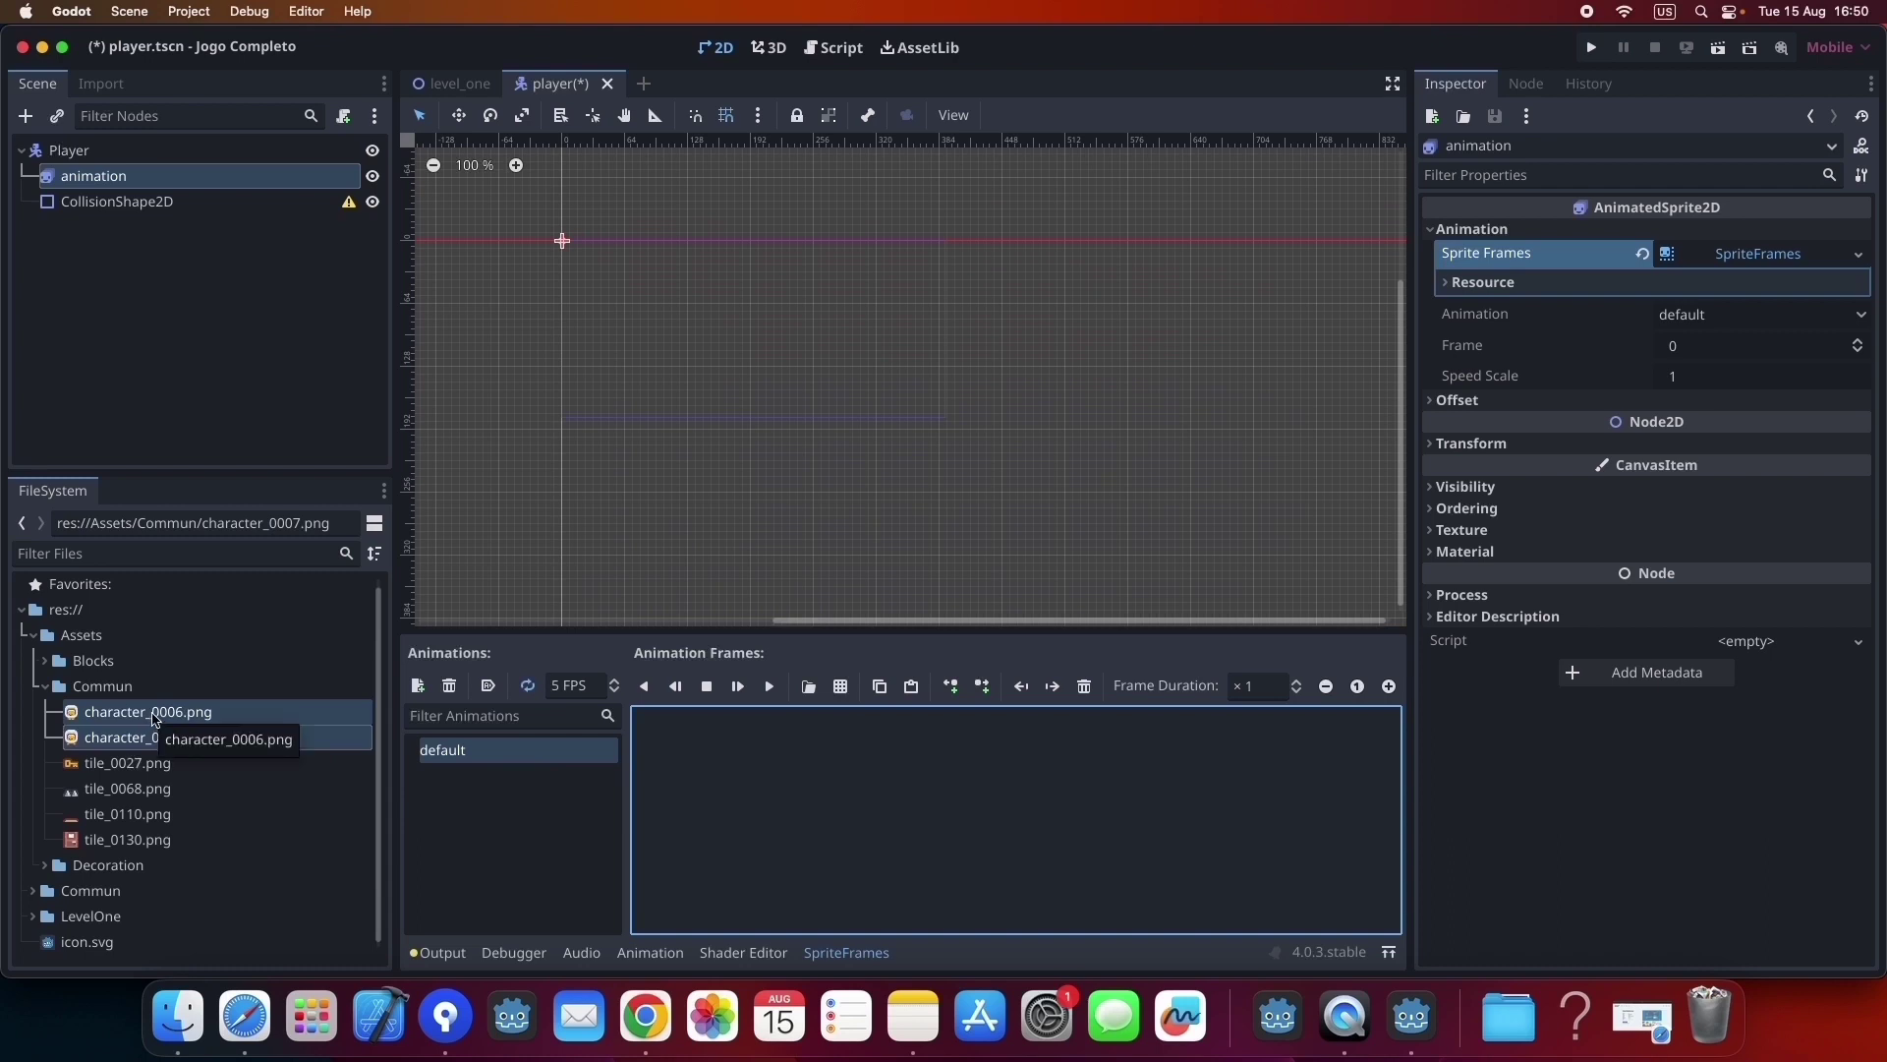
drag(154, 719, 801, 782)
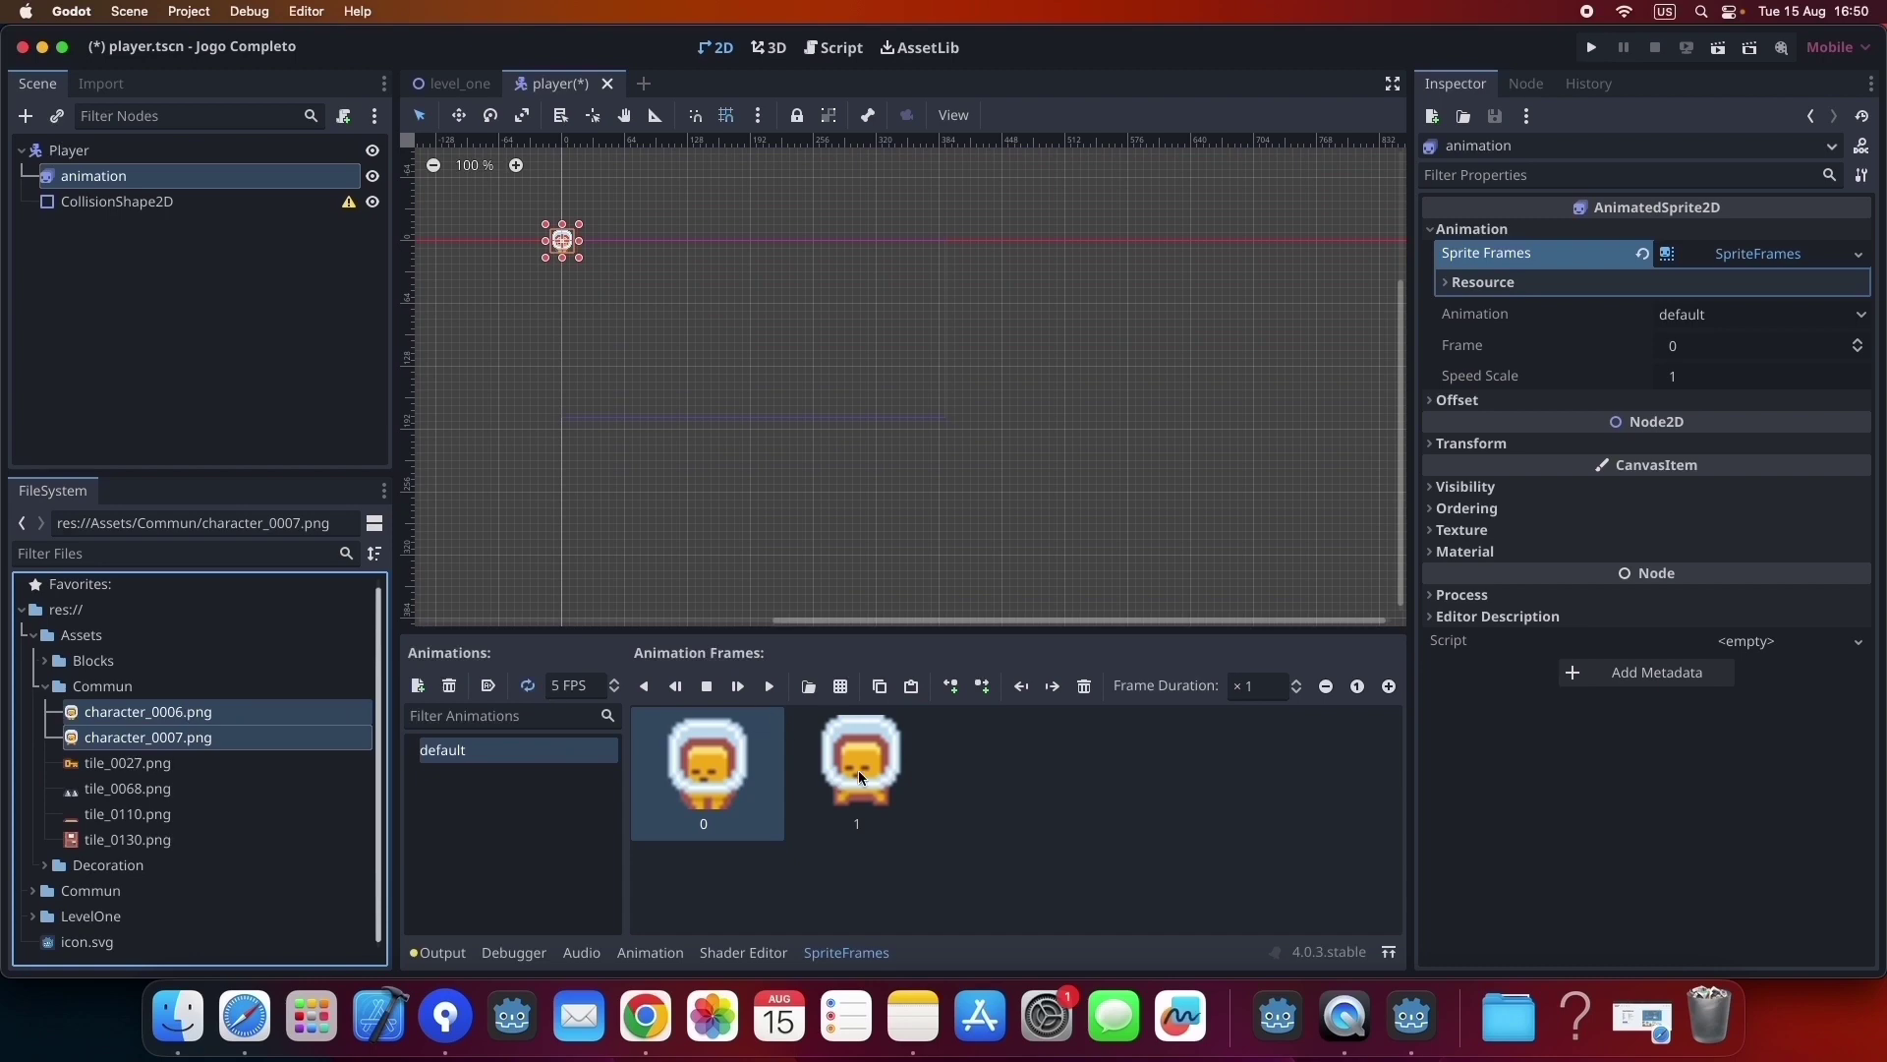
Preview frame 1 of the default animation on the enlarged sprite, and set the frame back to 0.
scroll(550, 234, up, 6)
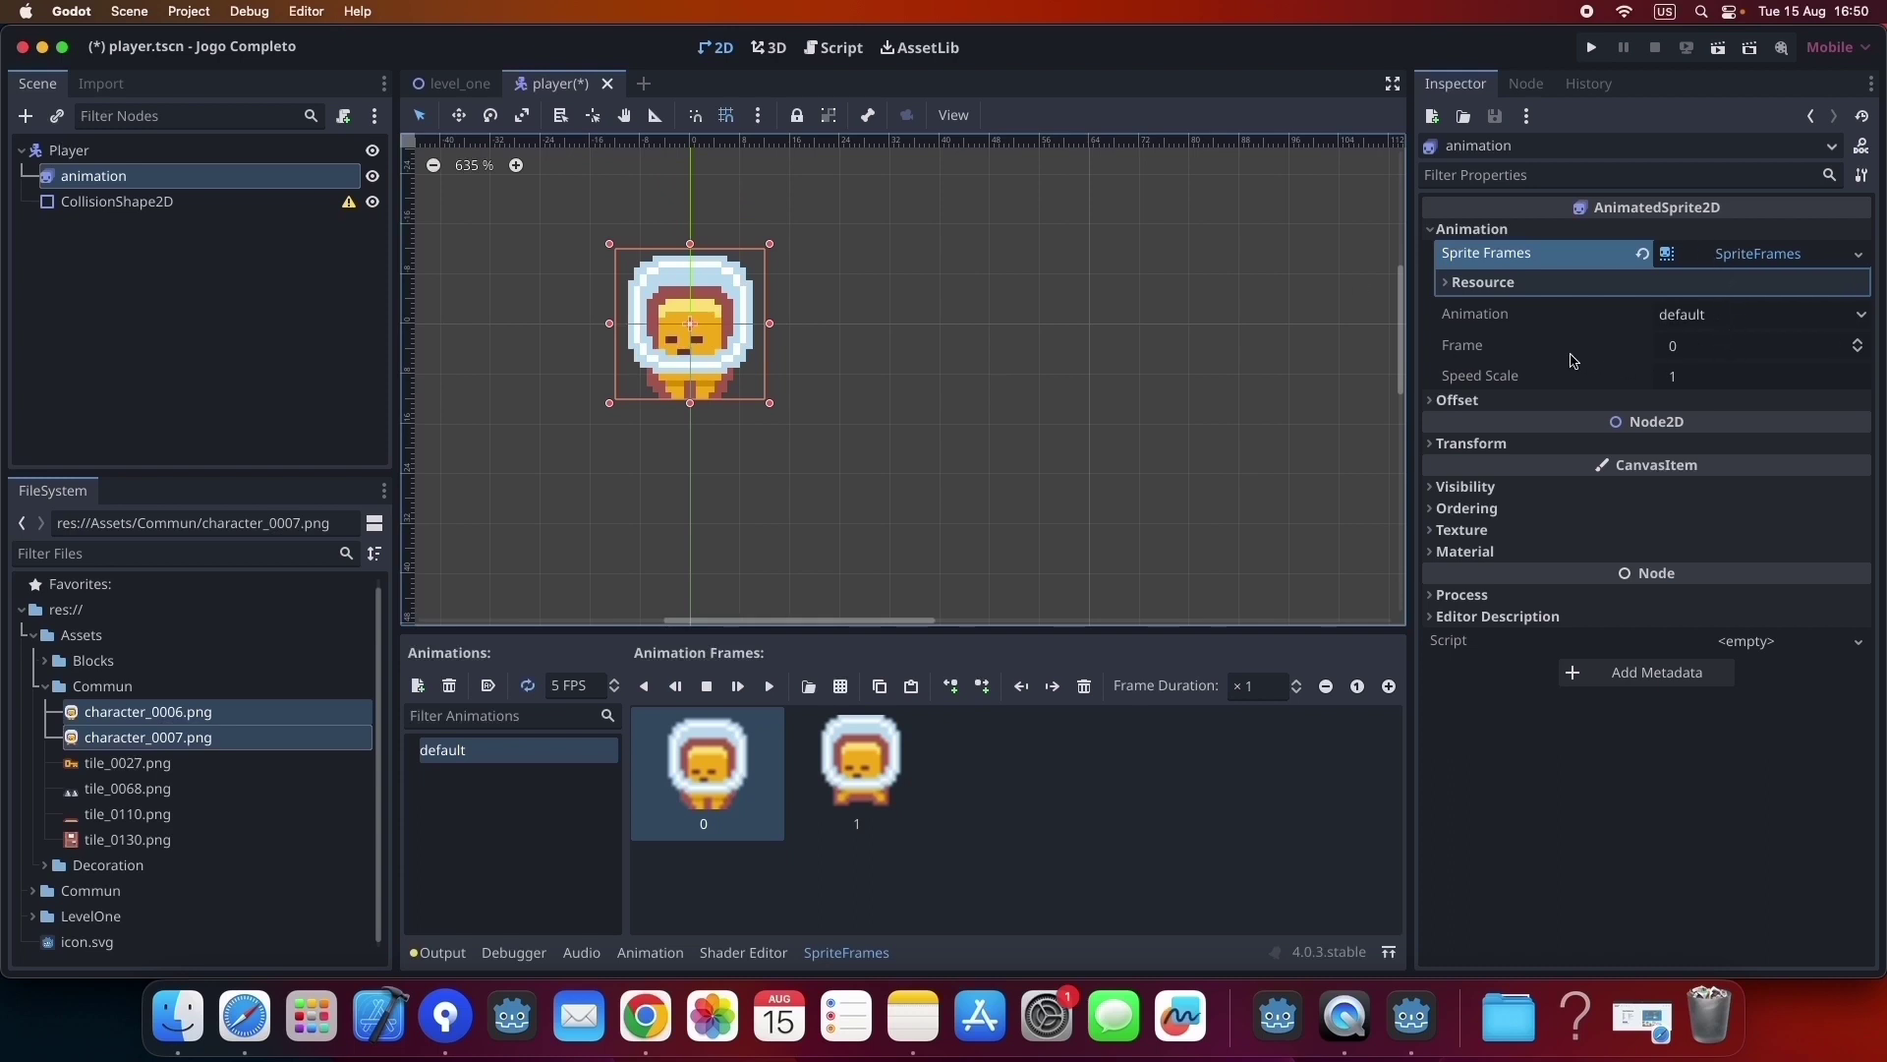
click(1860, 343)
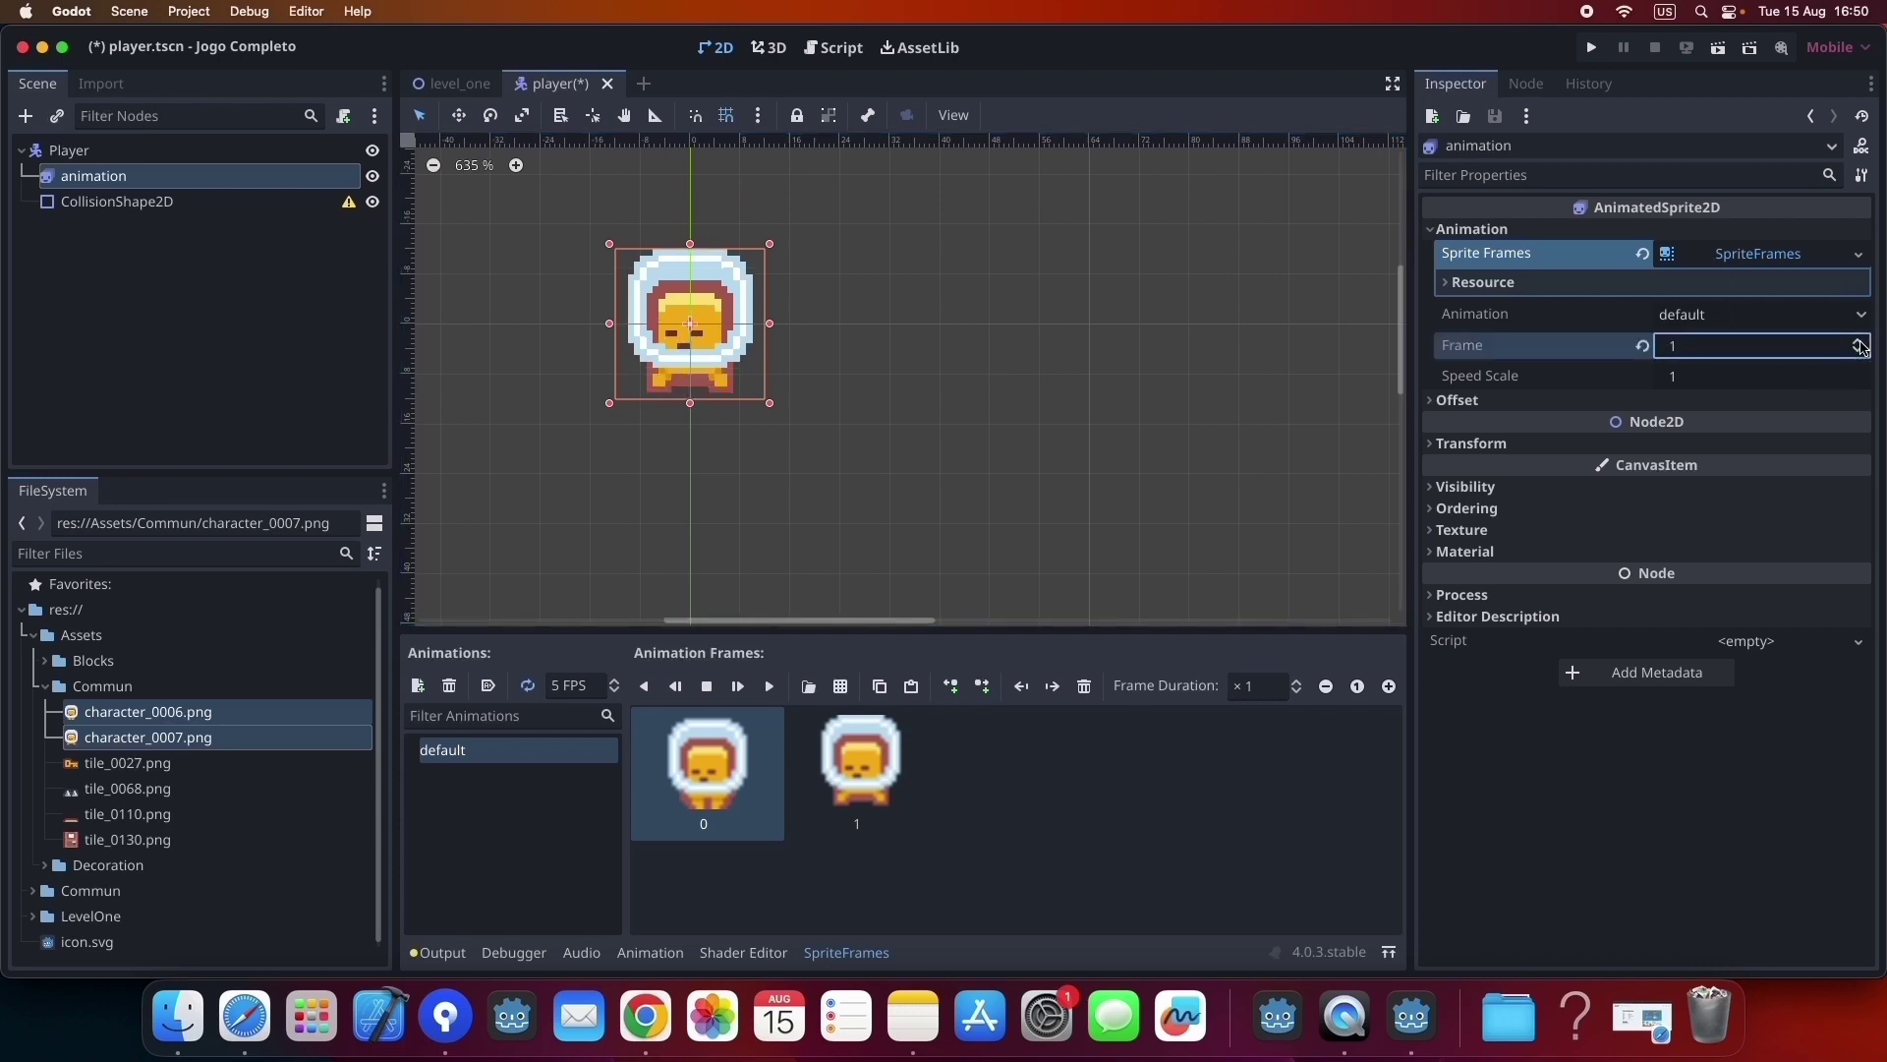
click(1858, 351)
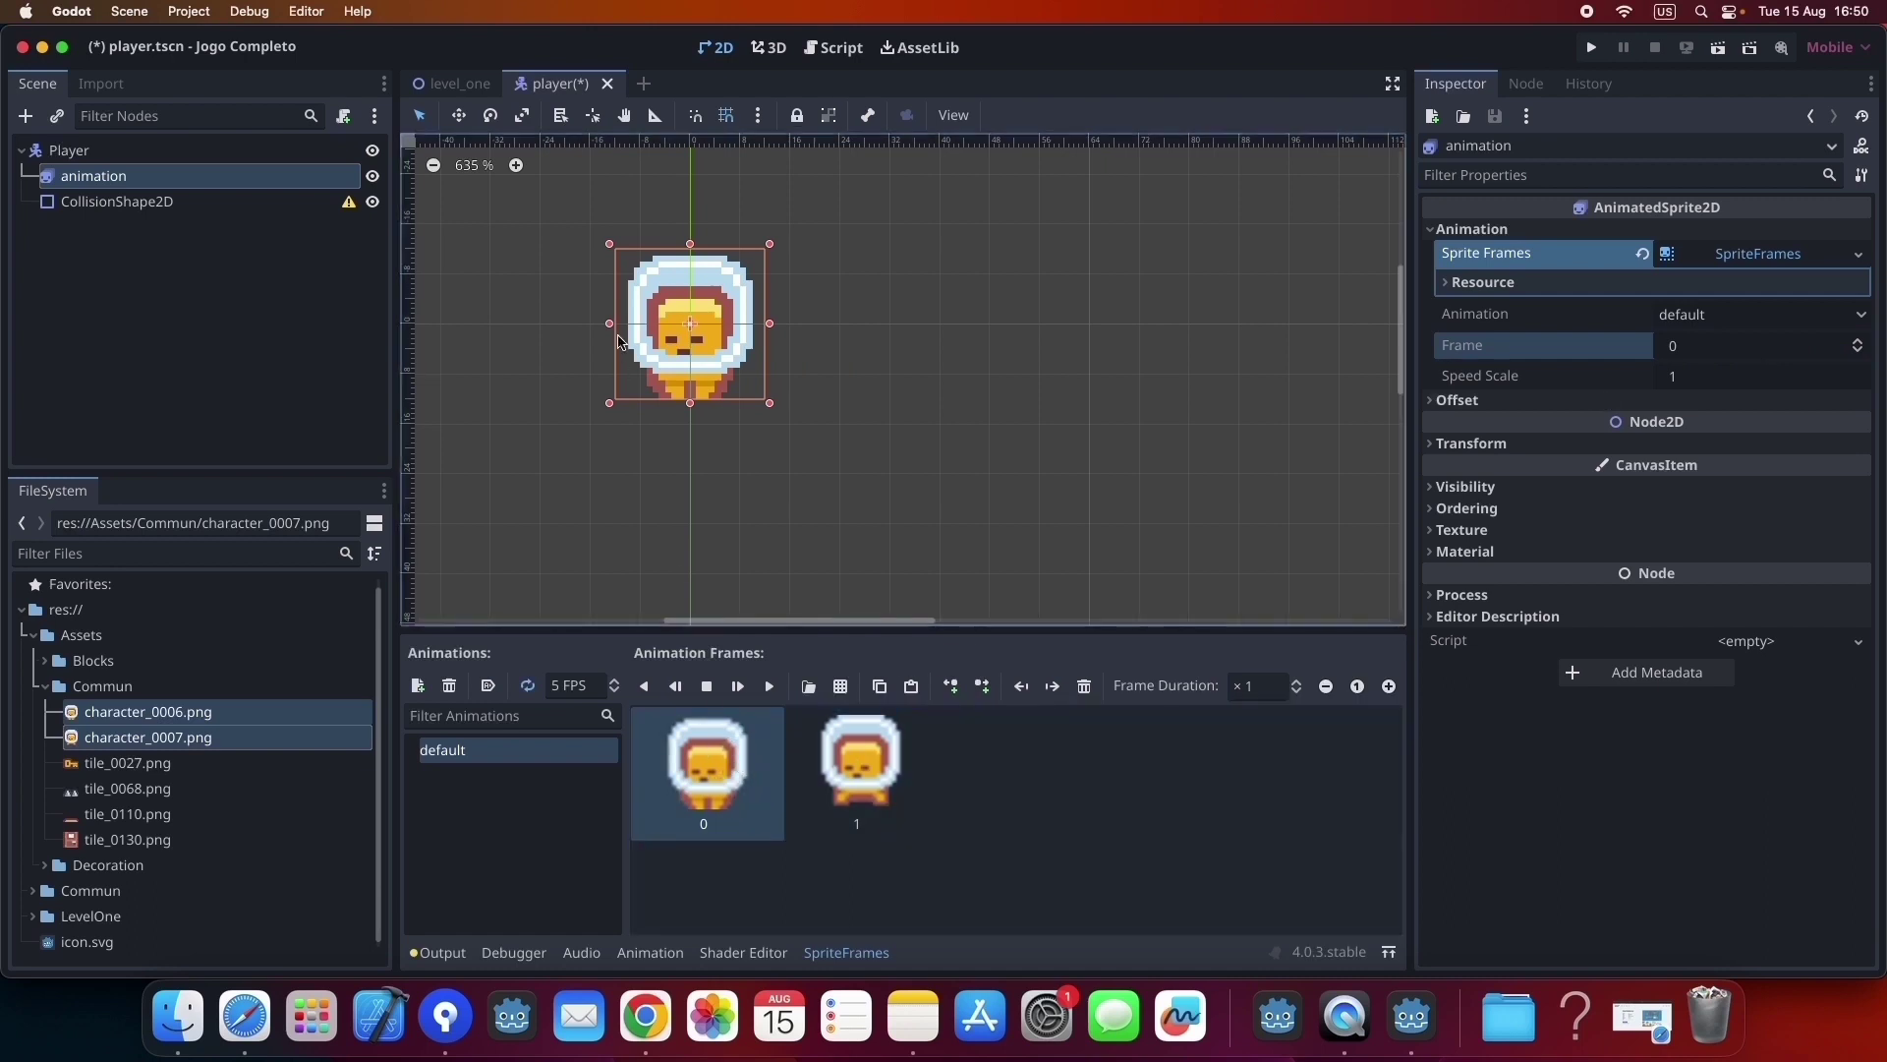
Check the CollisionShape2D node's configuration warning and assign a new CapsuleShape2D to its Shape property.
click(157, 202)
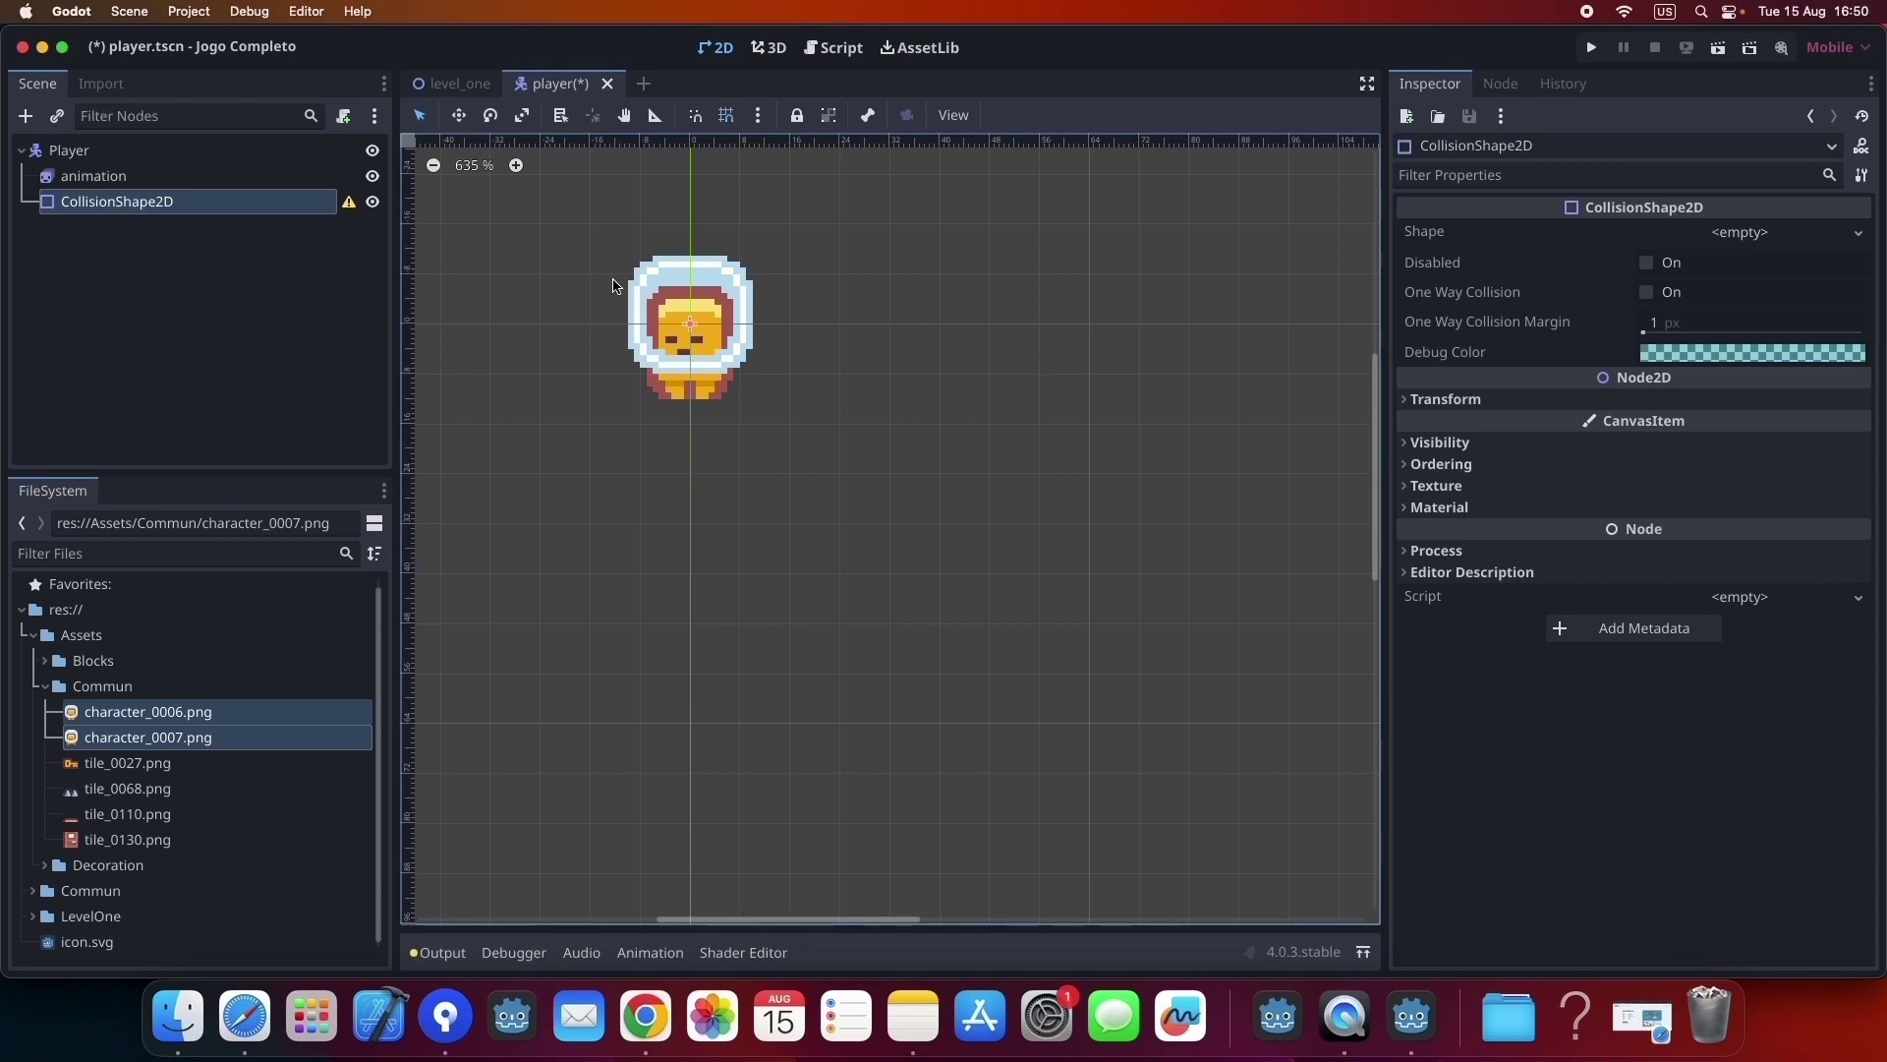
click(349, 203)
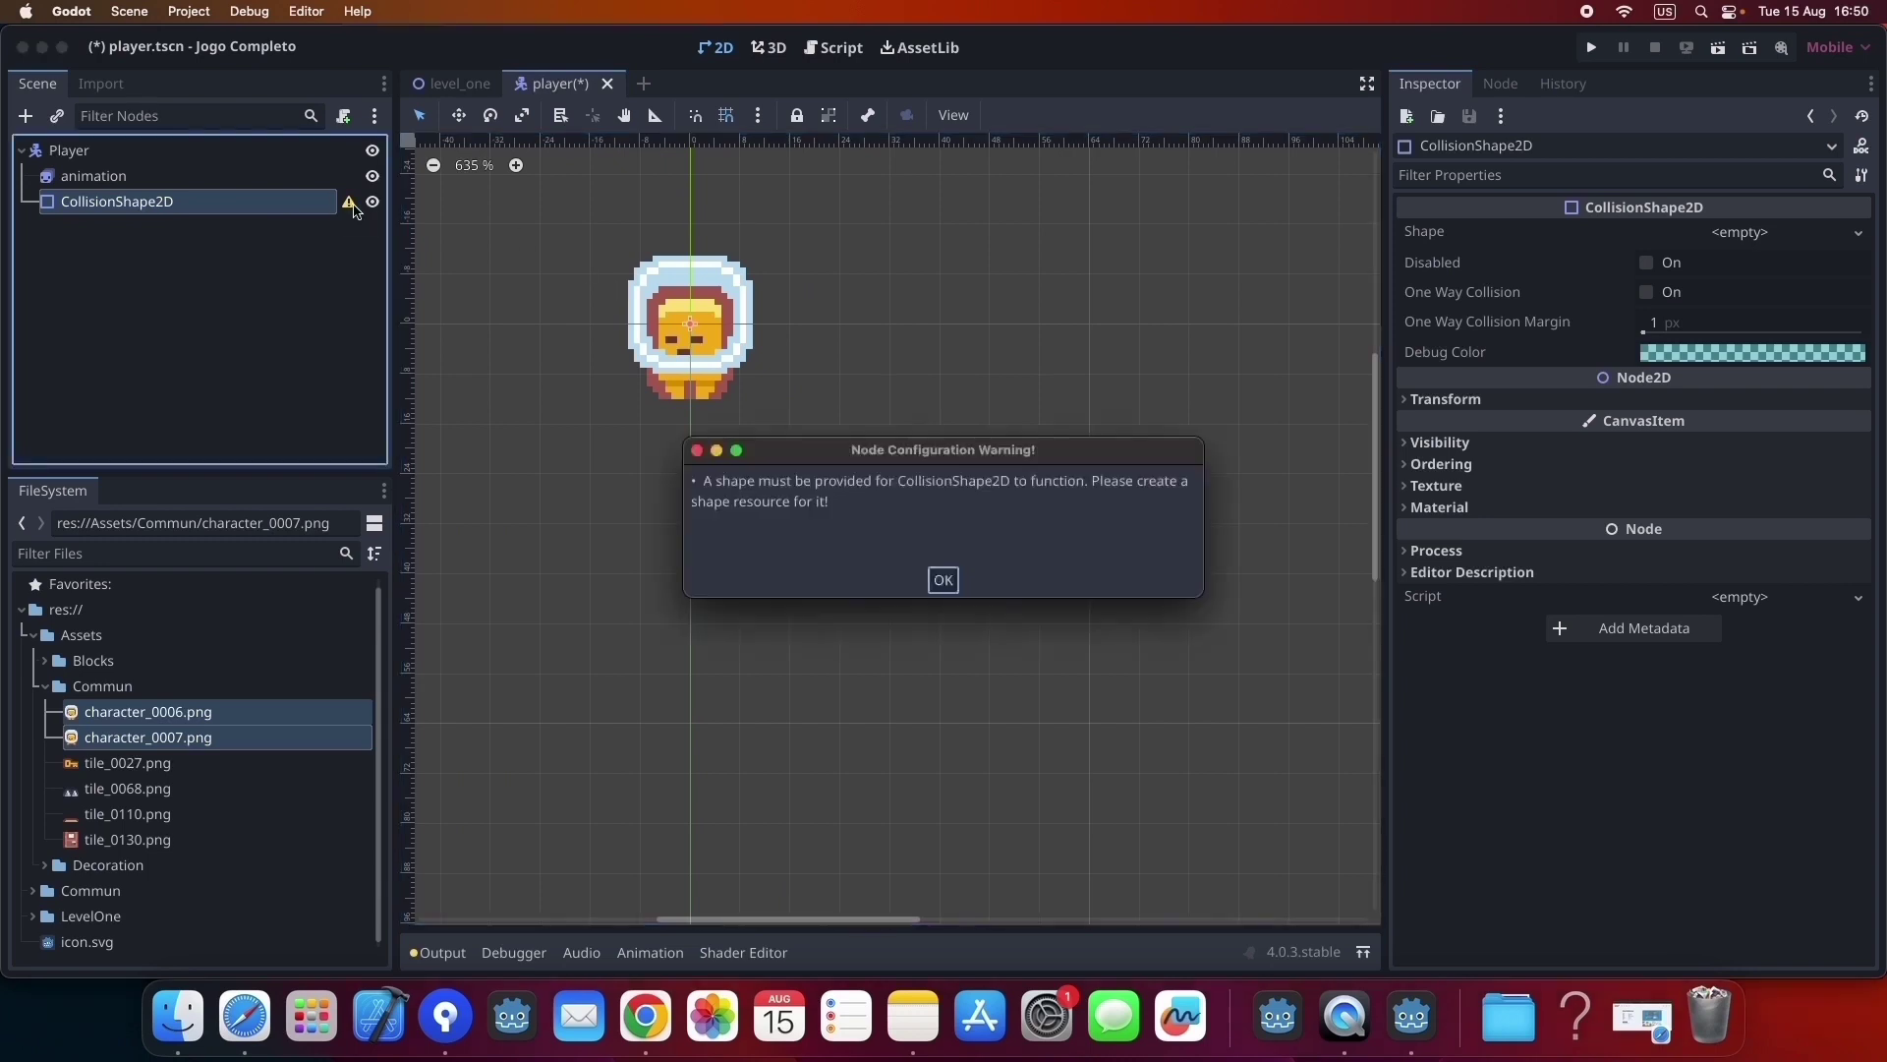
click(944, 580)
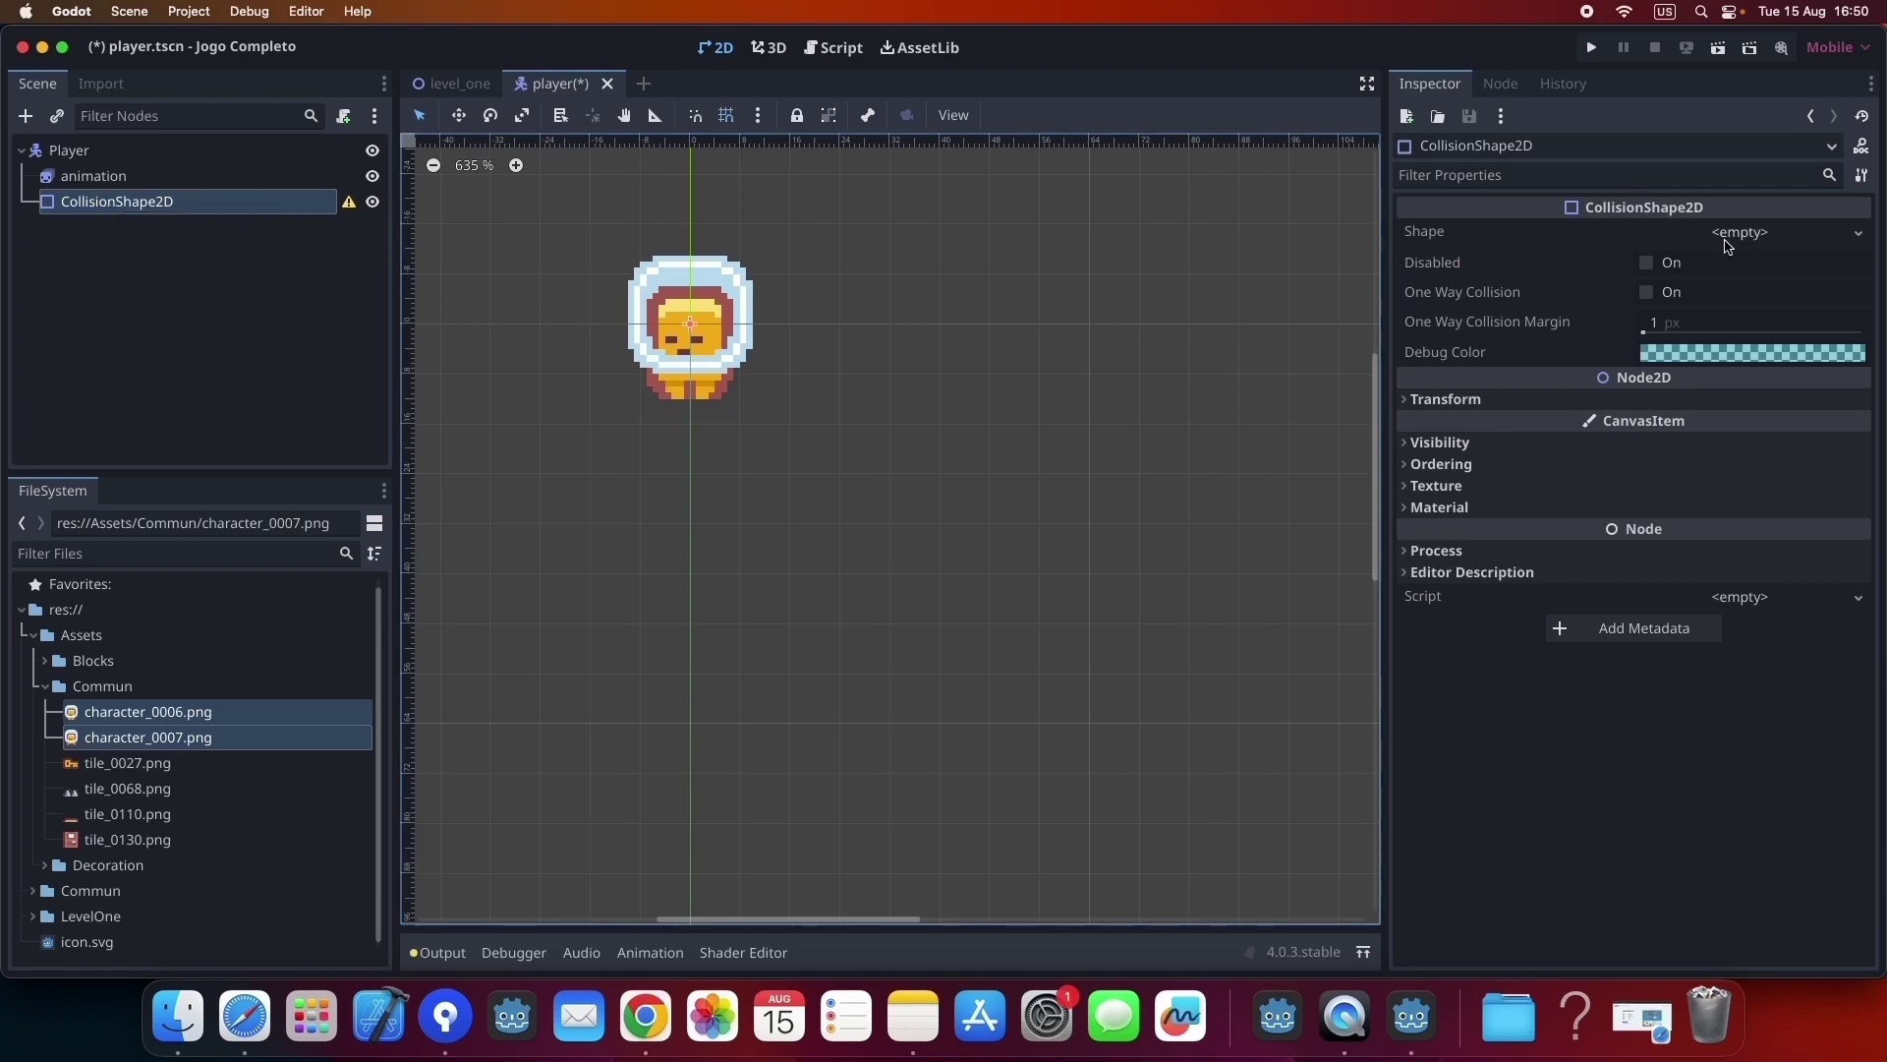
click(1777, 239)
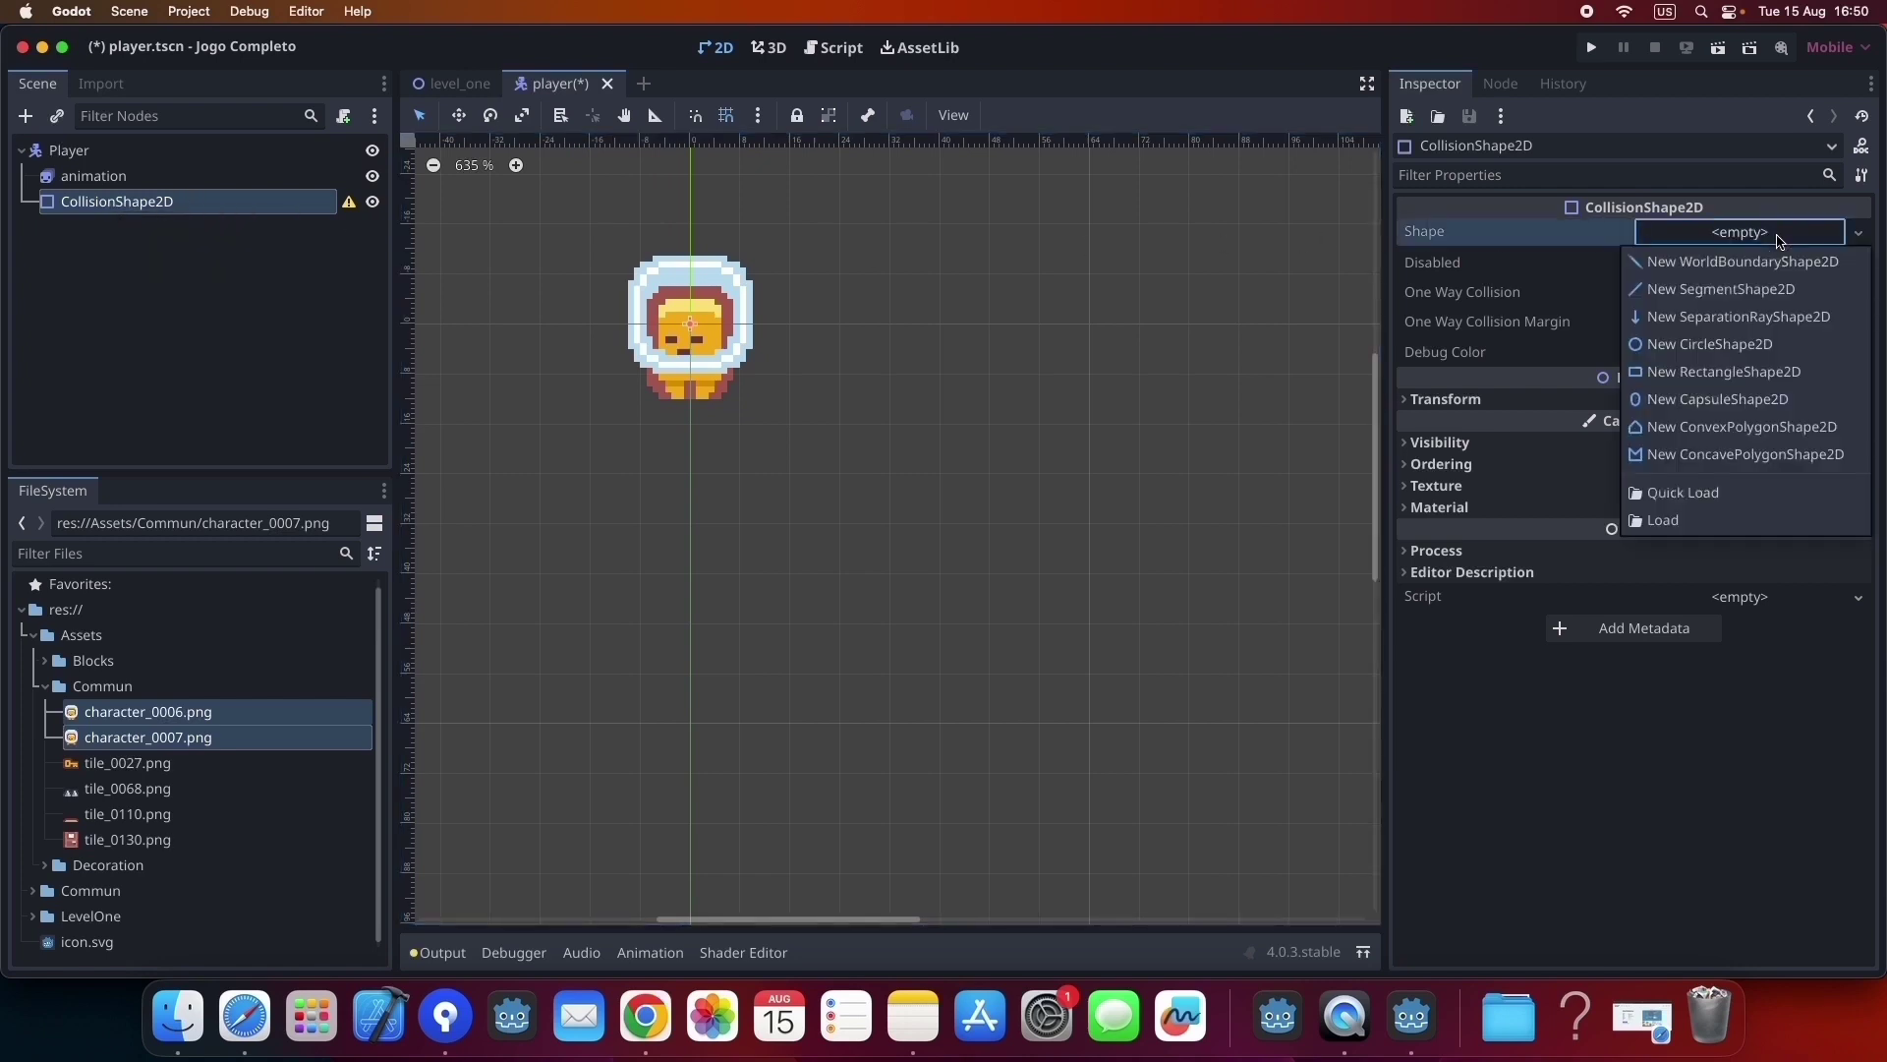
click(1715, 399)
Turn off grid snapping and stretch the capsule collision shape vertically so its lower end reaches the character's feet.
drag(691, 419, 704, 364)
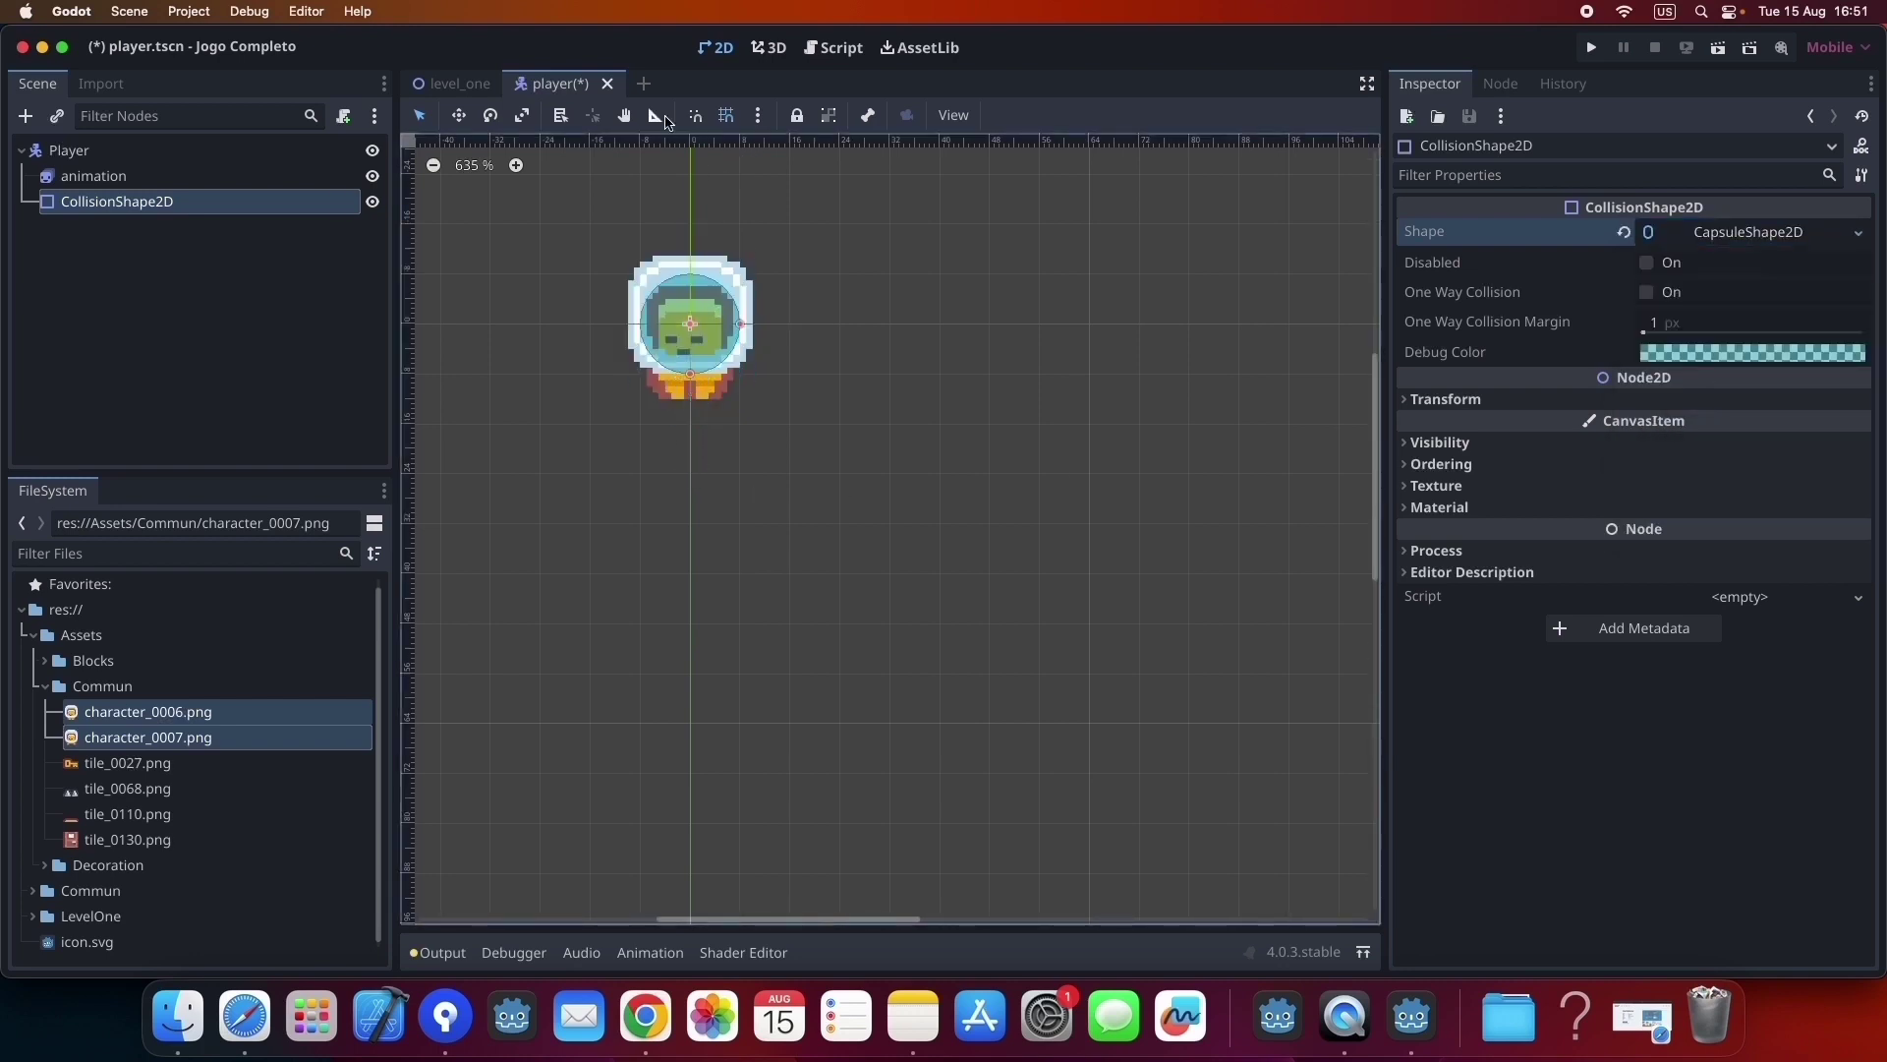
click(727, 116)
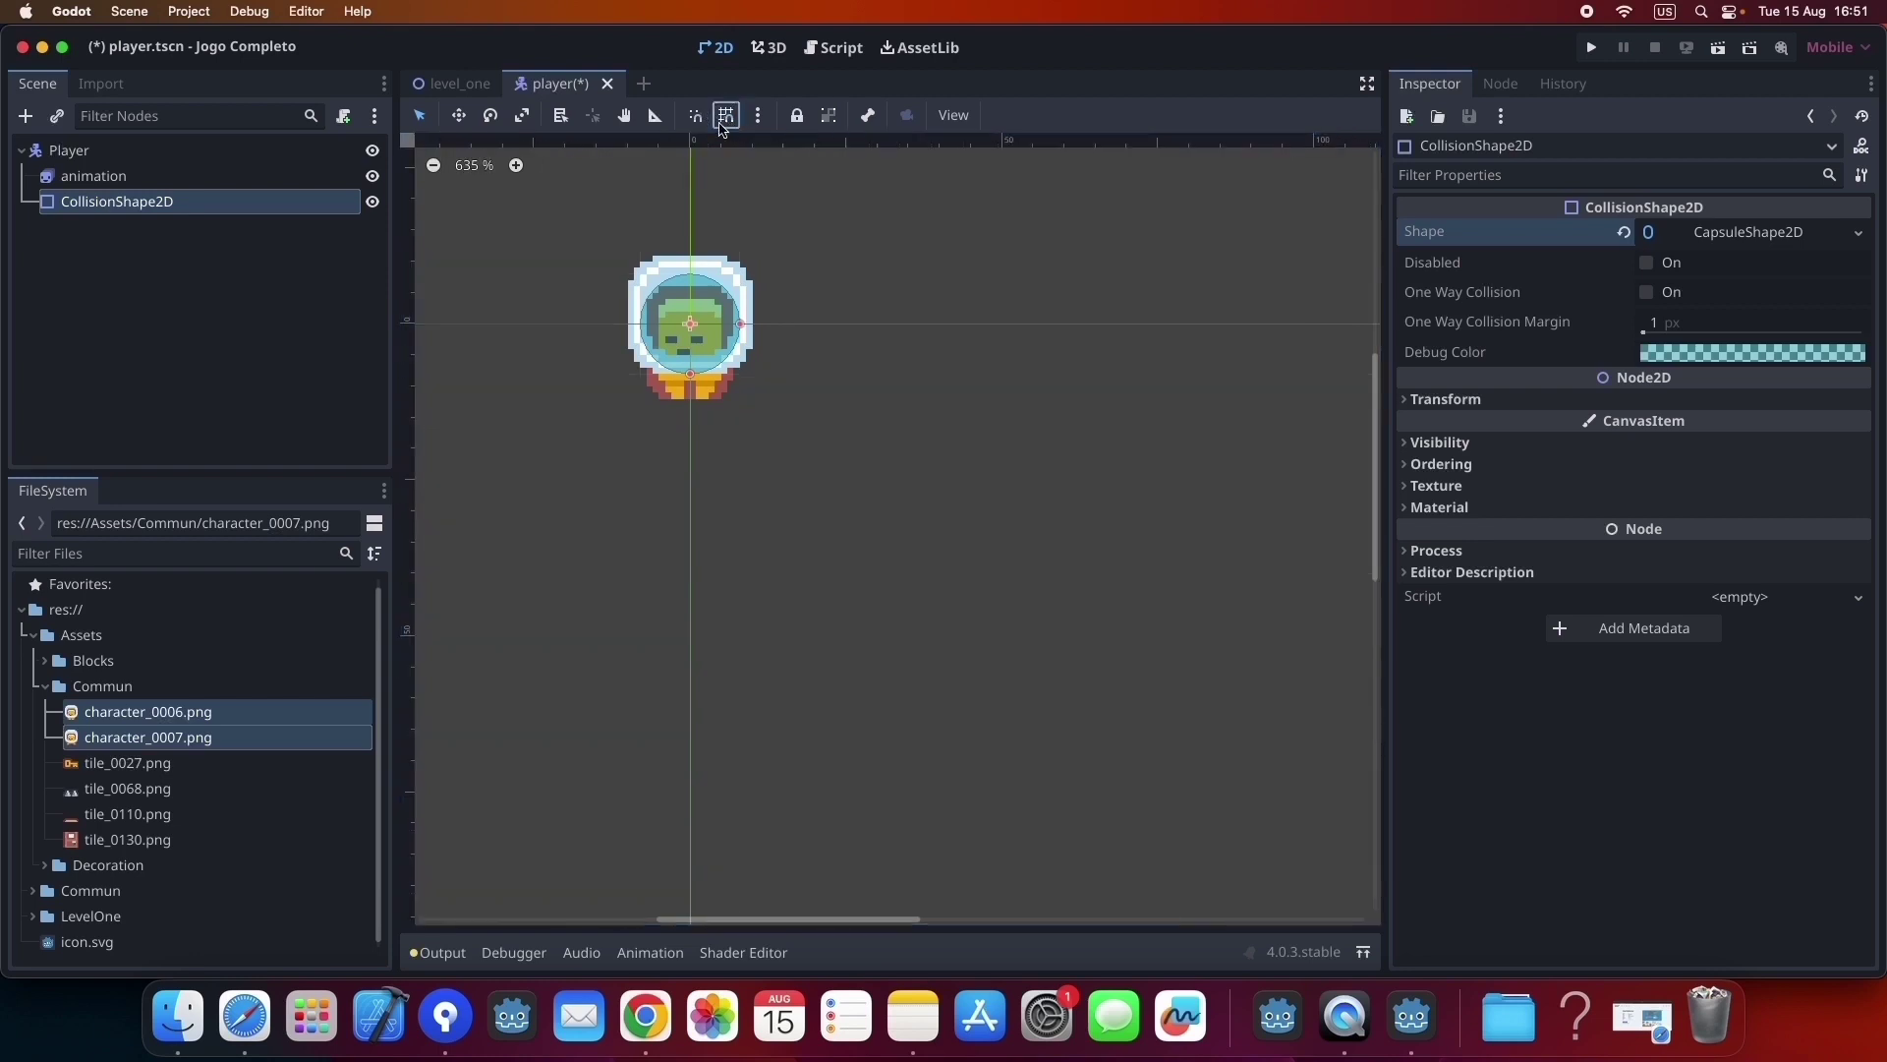
scroll(688, 300, up, 3)
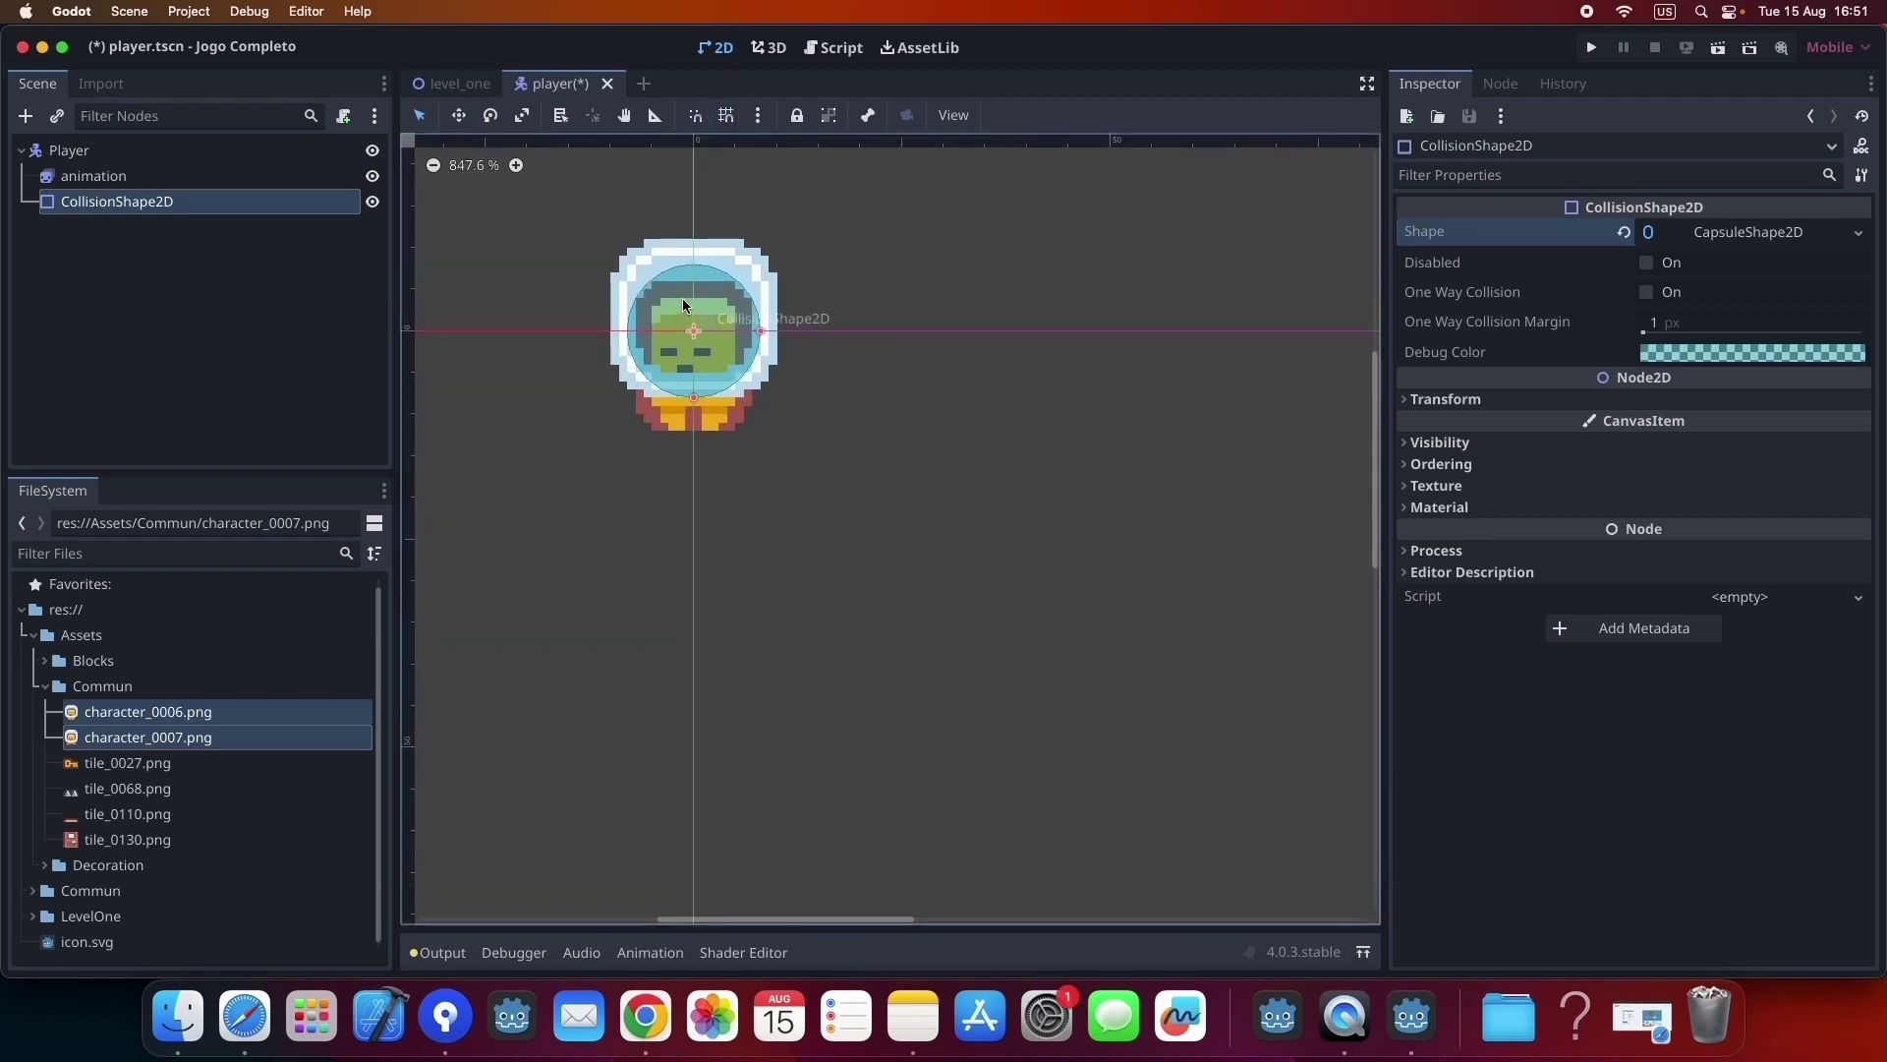
click(727, 116)
click(729, 116)
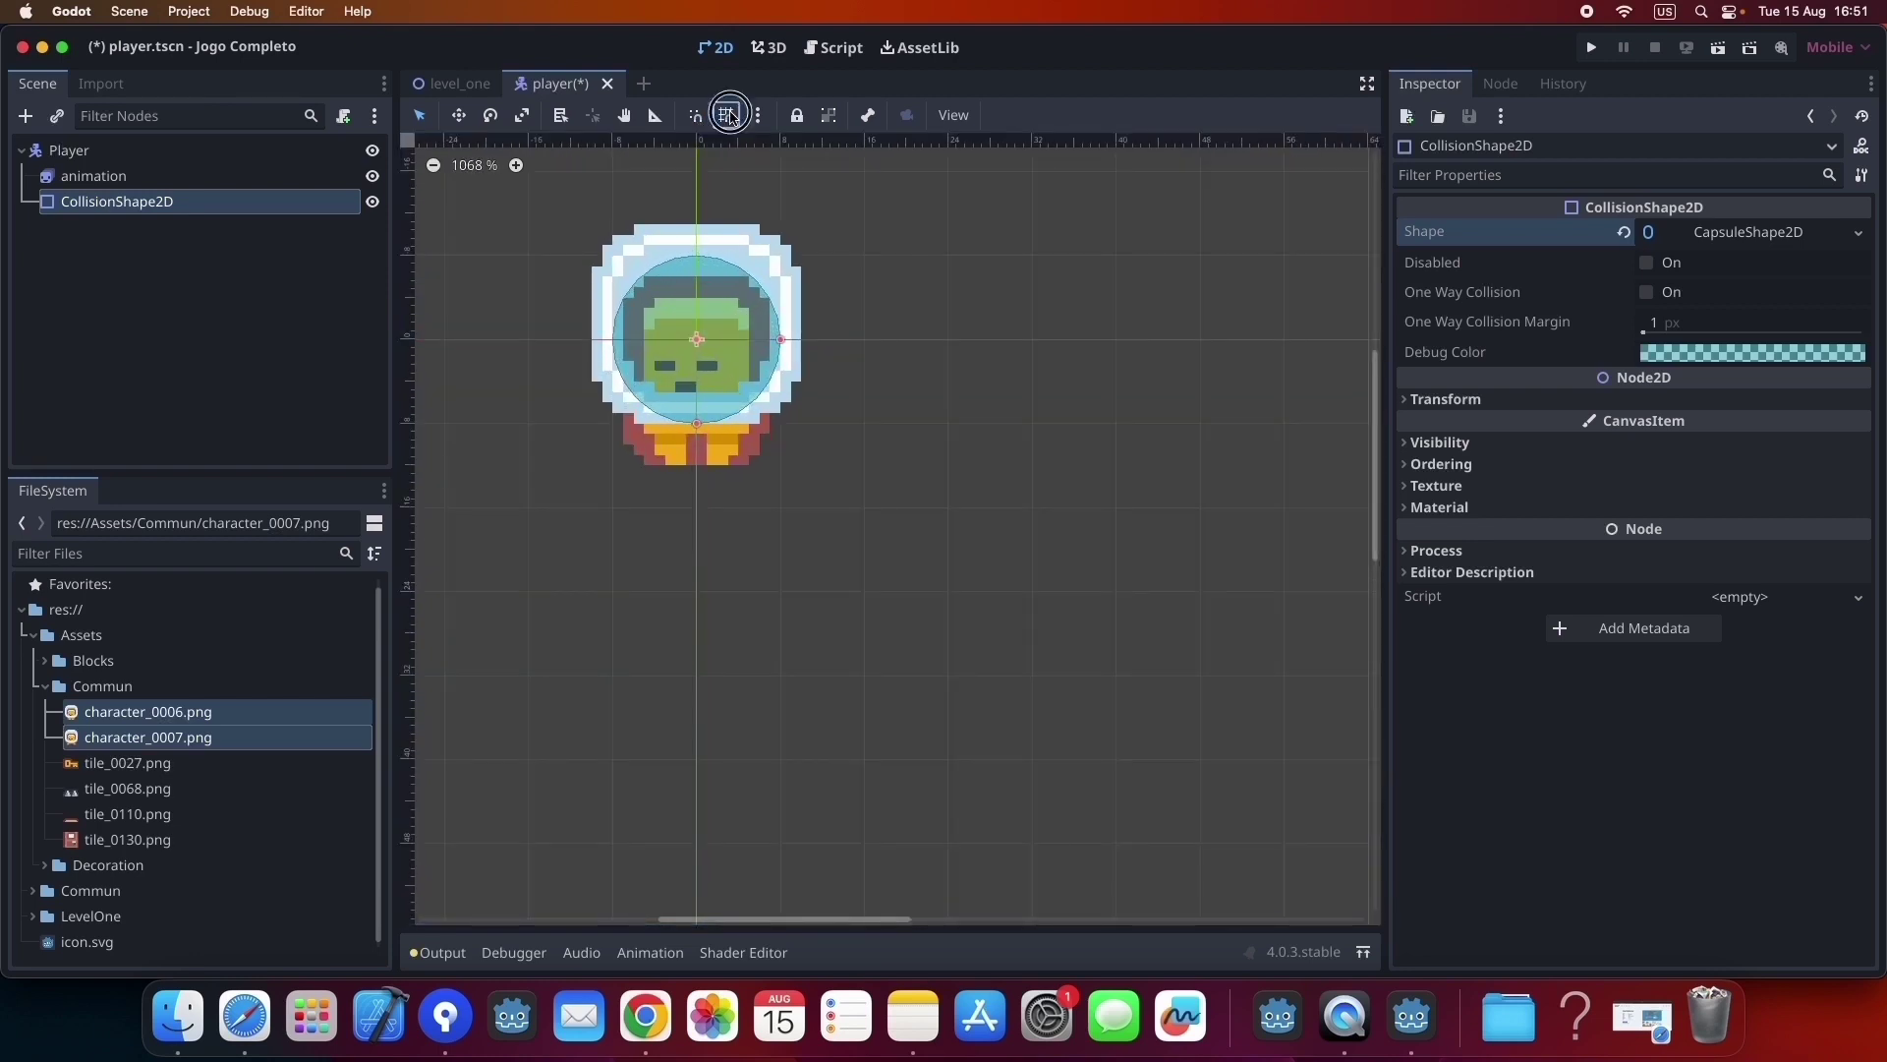
drag(697, 423, 700, 465)
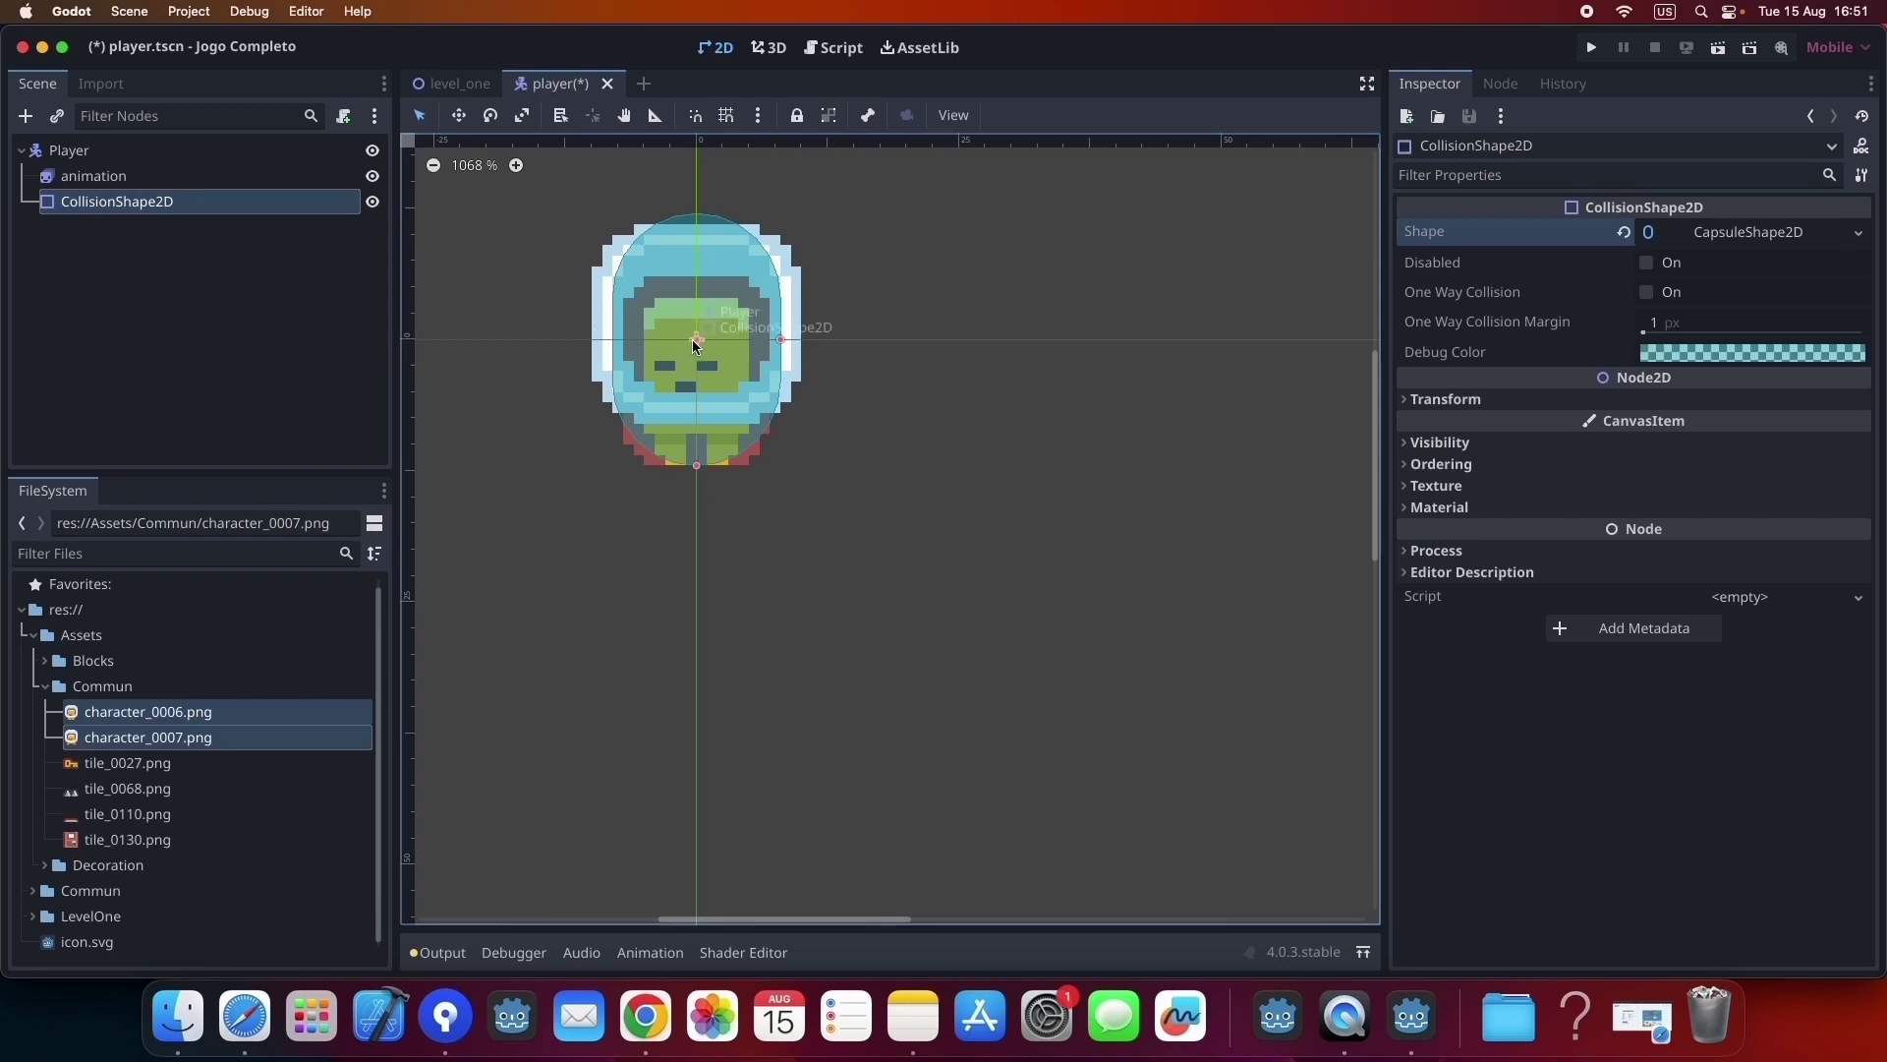
Move the collision shape slightly down over the sprite and shorten the capsule so it ends at the character's feet.
click(459, 116)
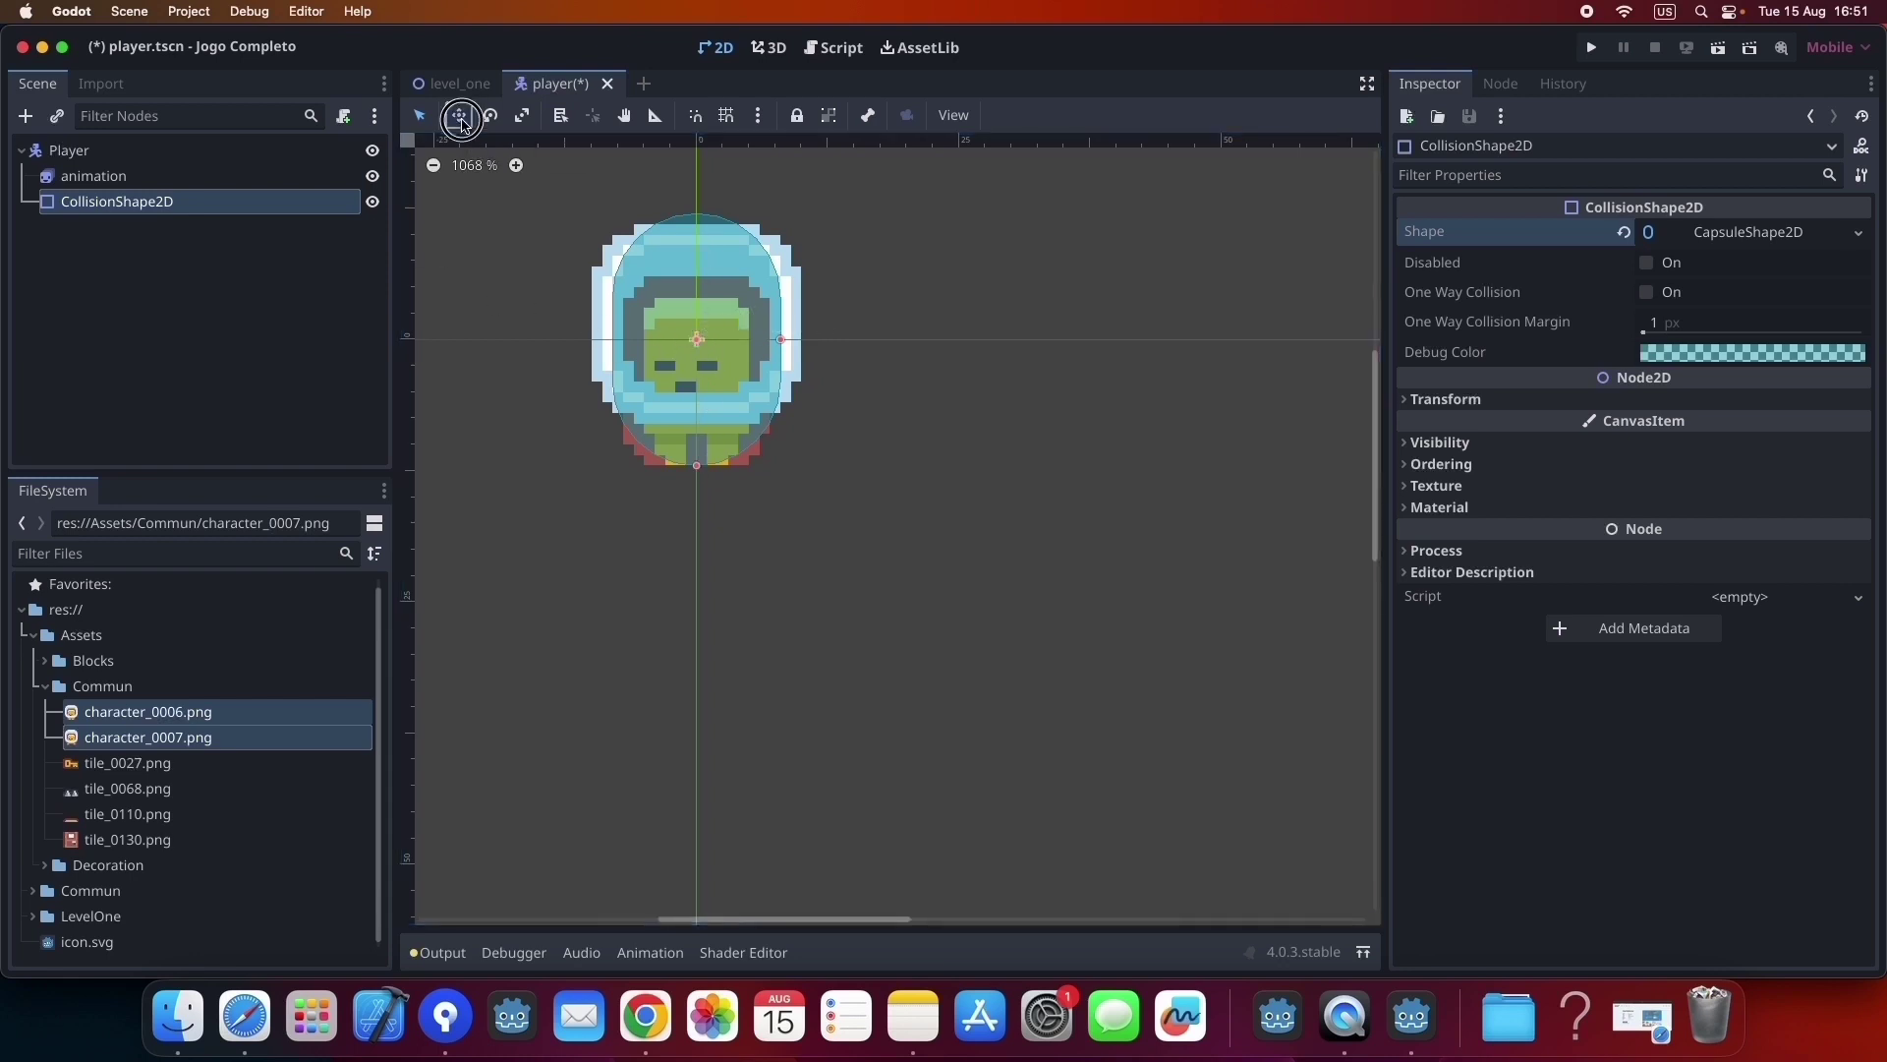
drag(700, 352, 701, 360)
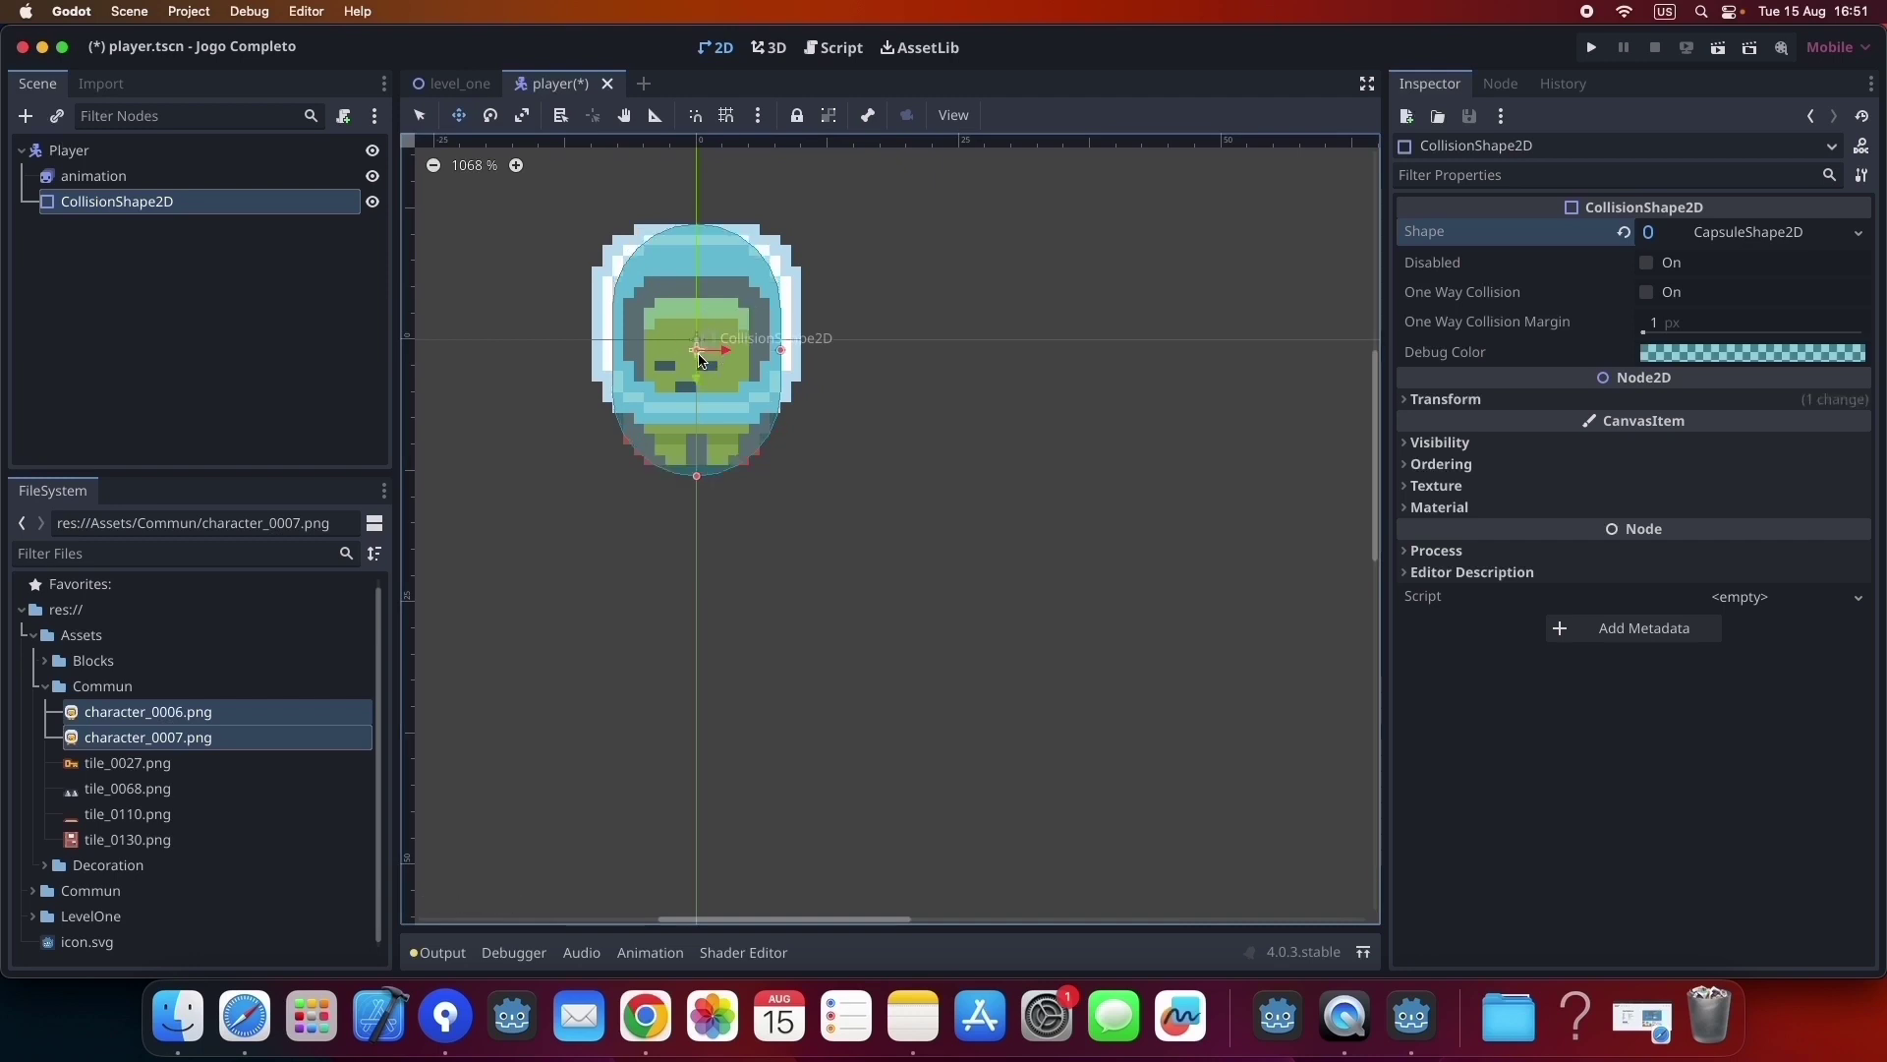
click(697, 479)
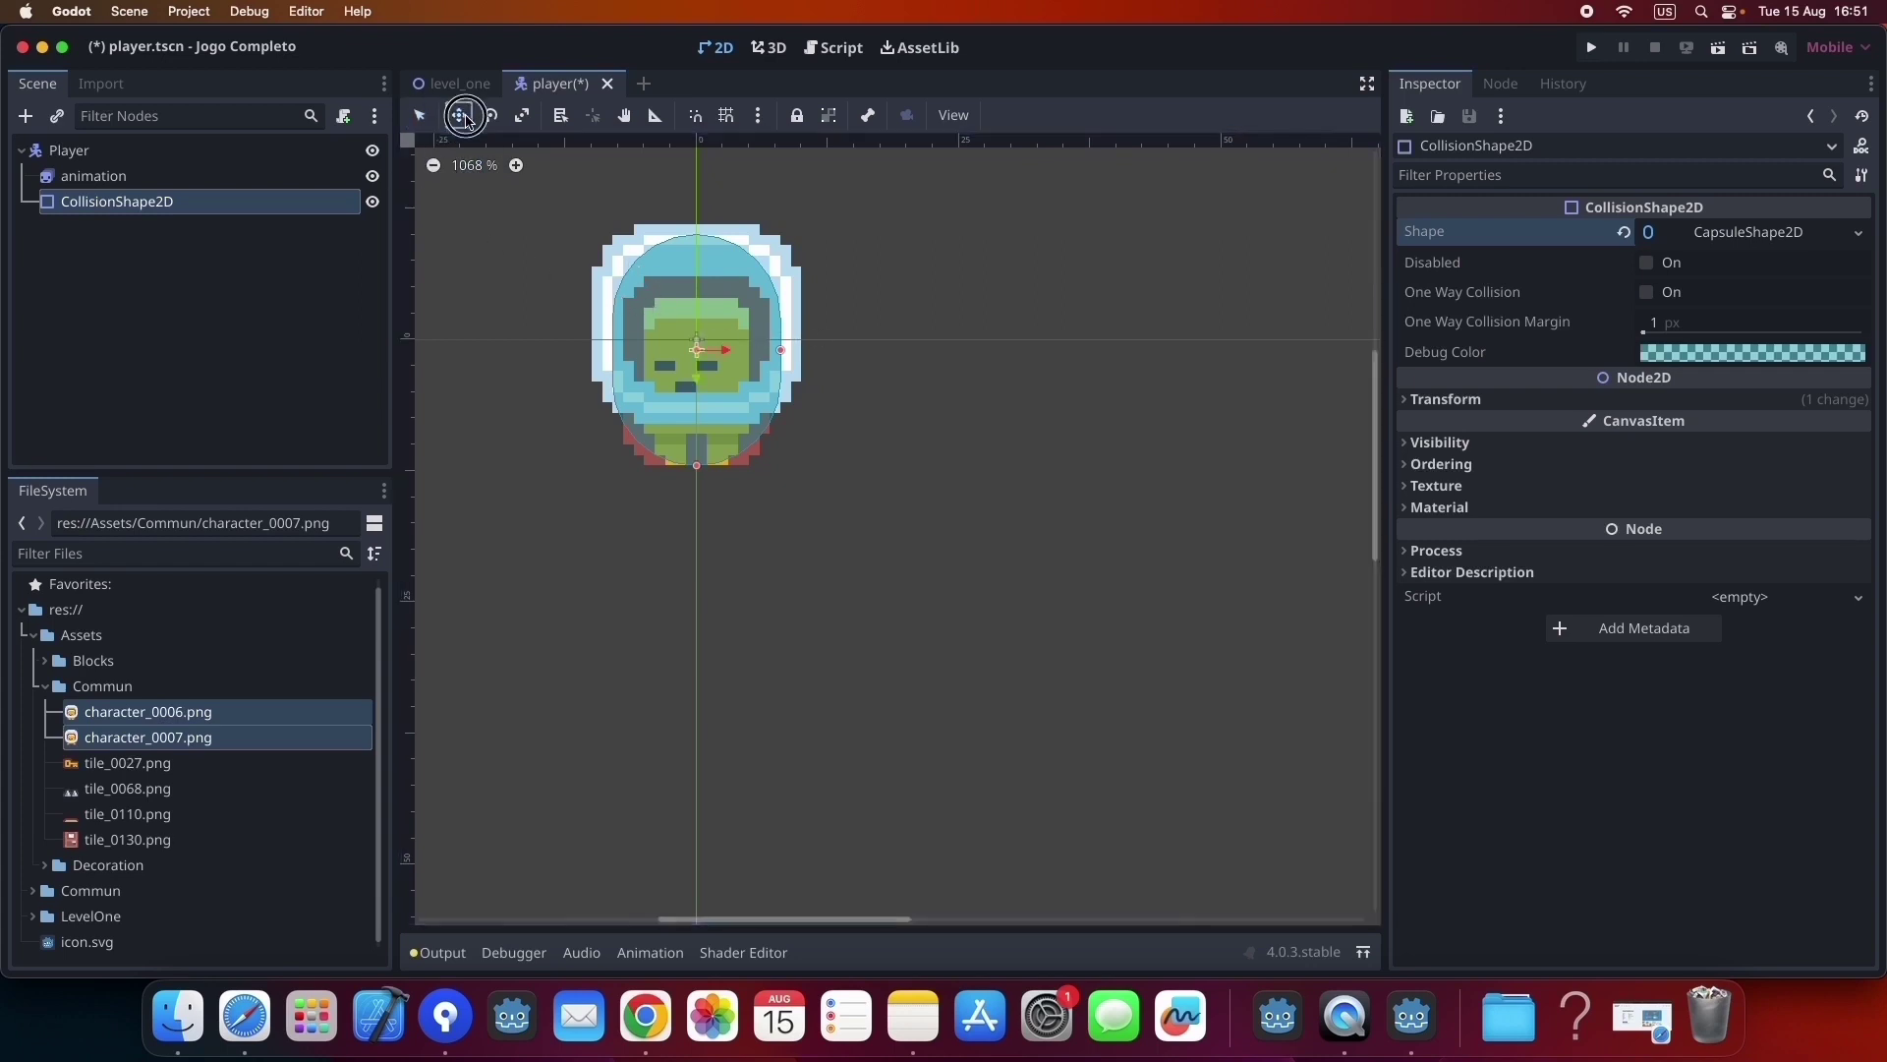
Test moving the animation node on its own and the Player root together with its children, undoing each move.
click(103, 177)
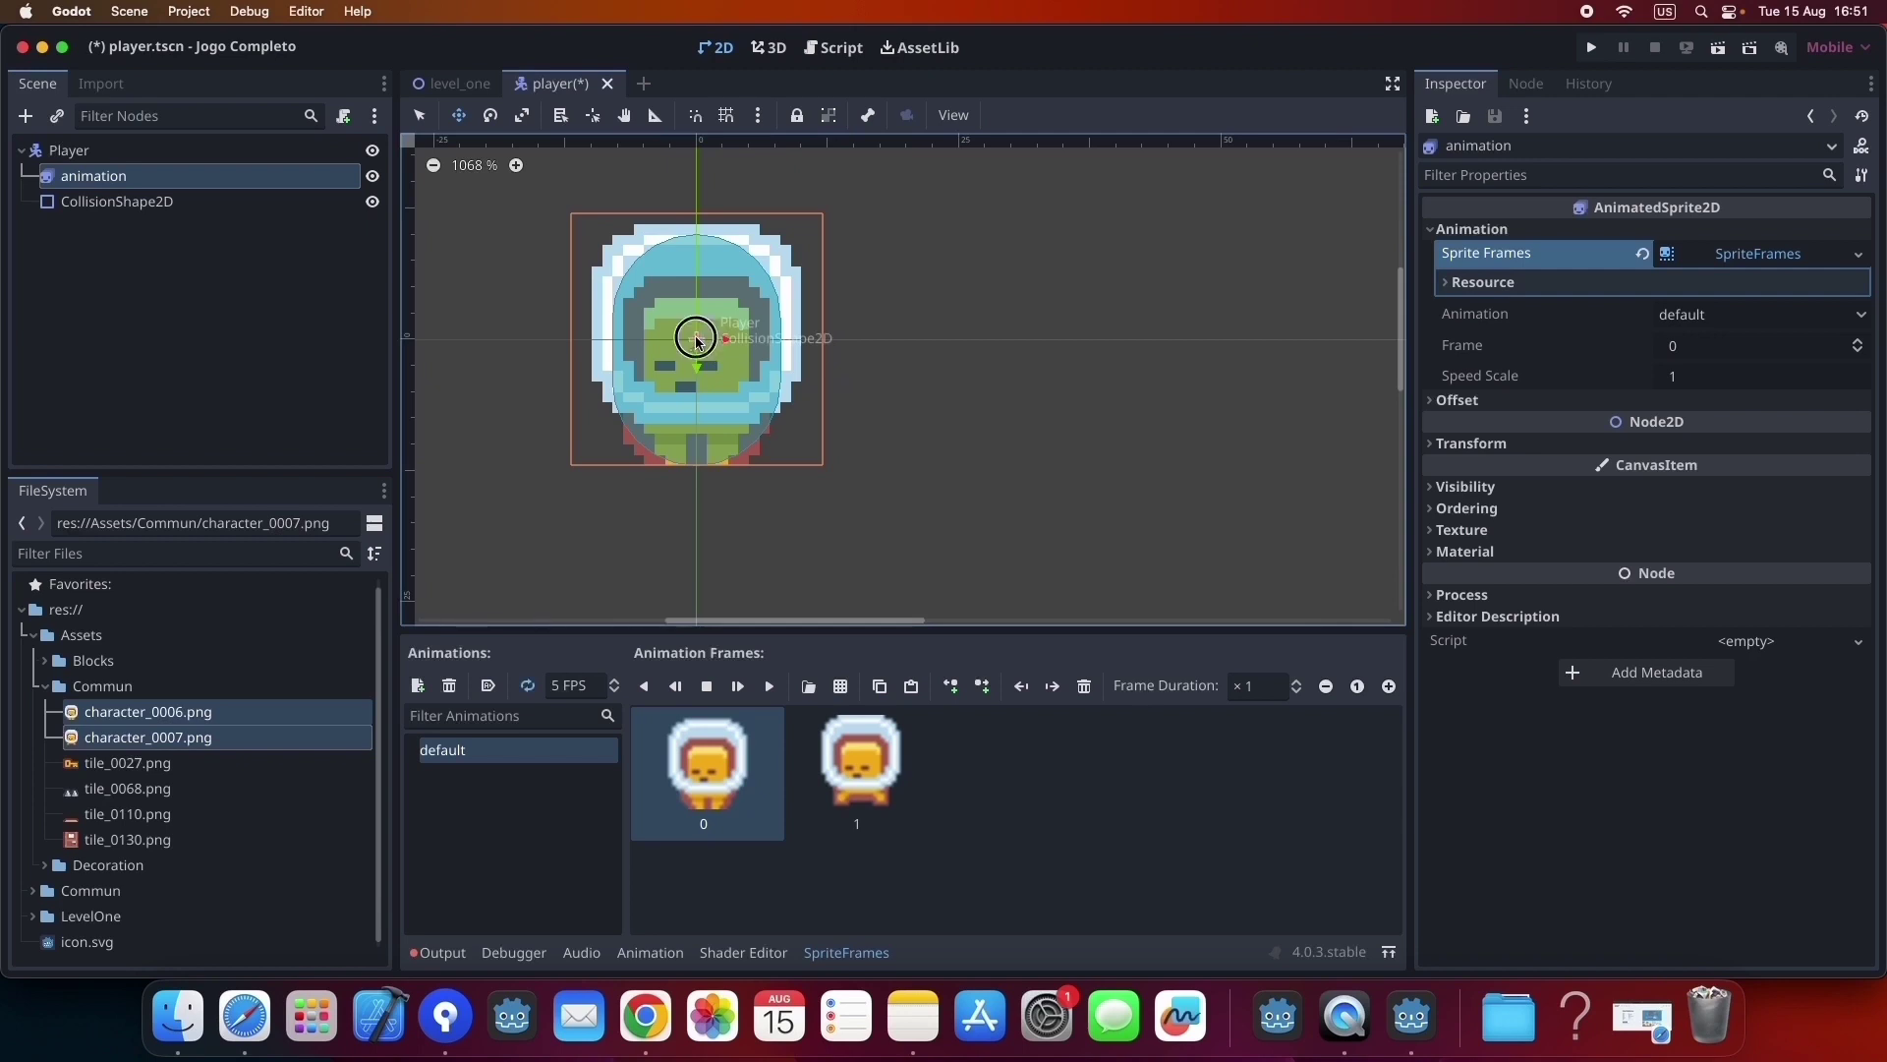
drag(697, 341, 995, 321)
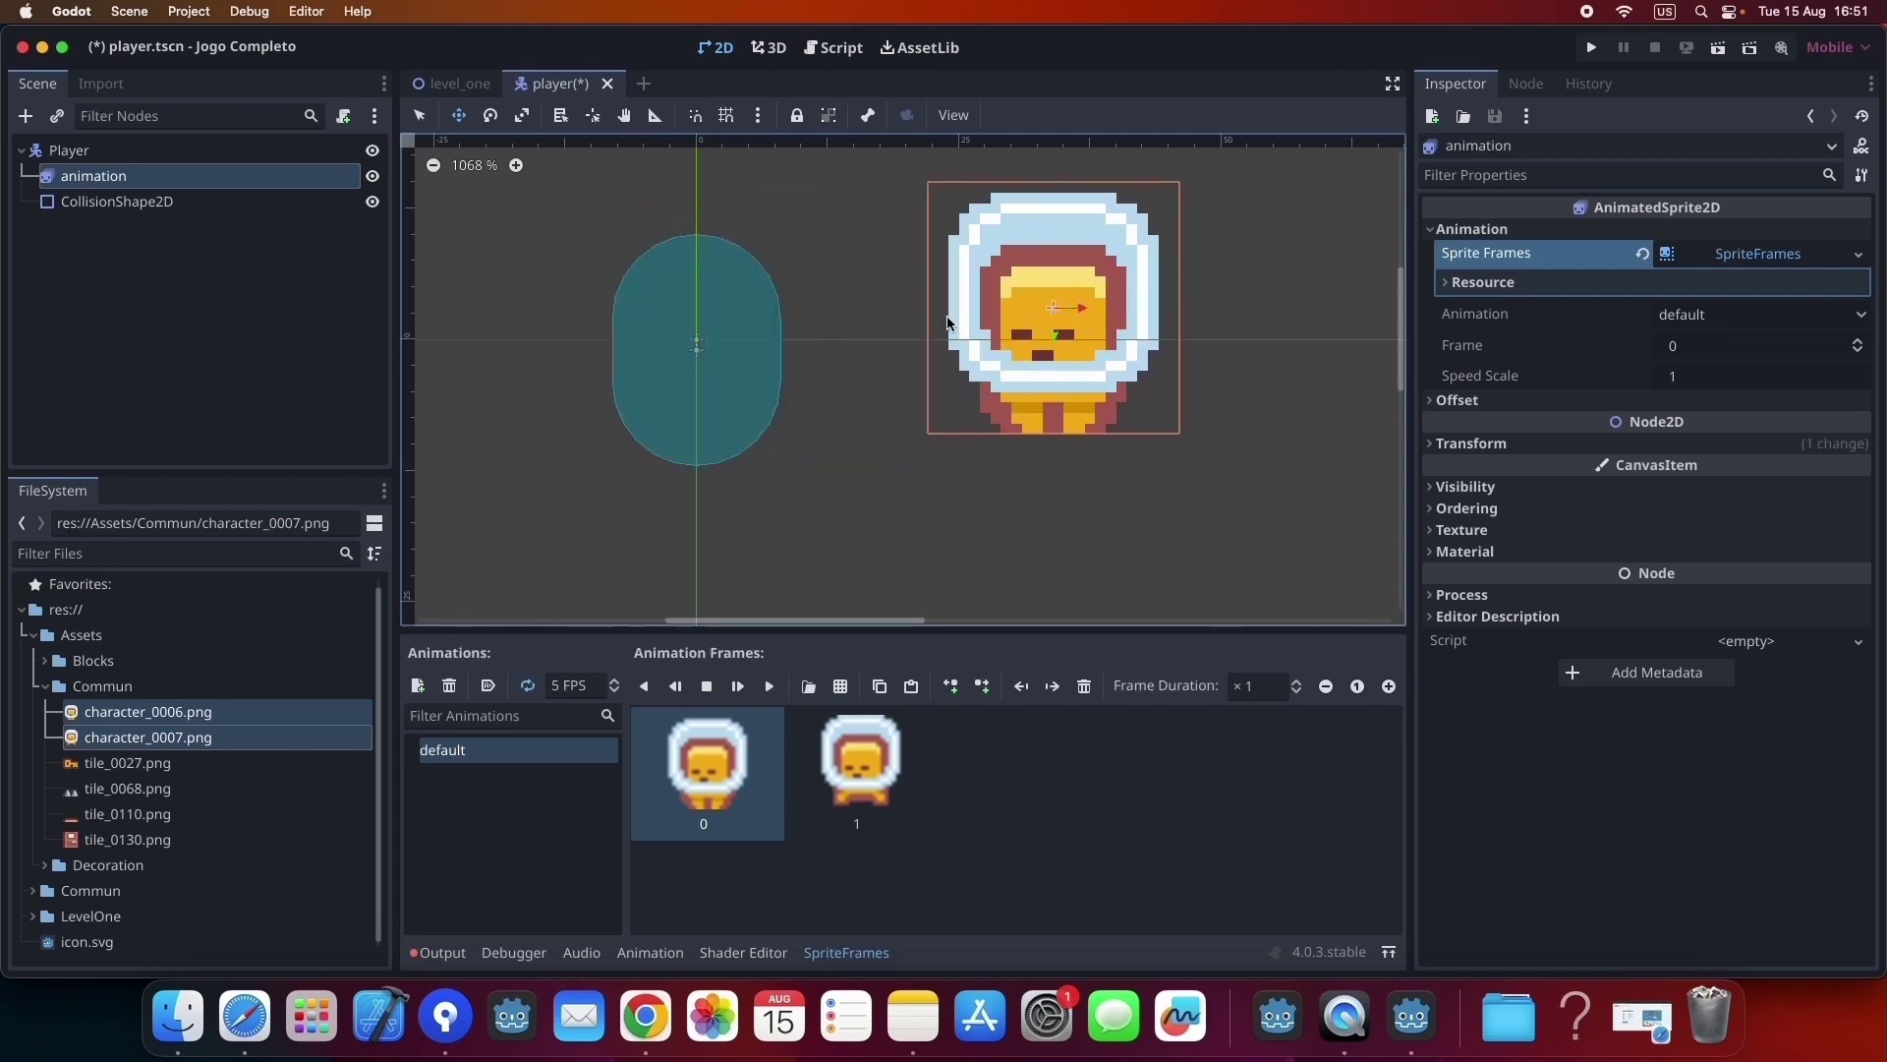
key(super+z)
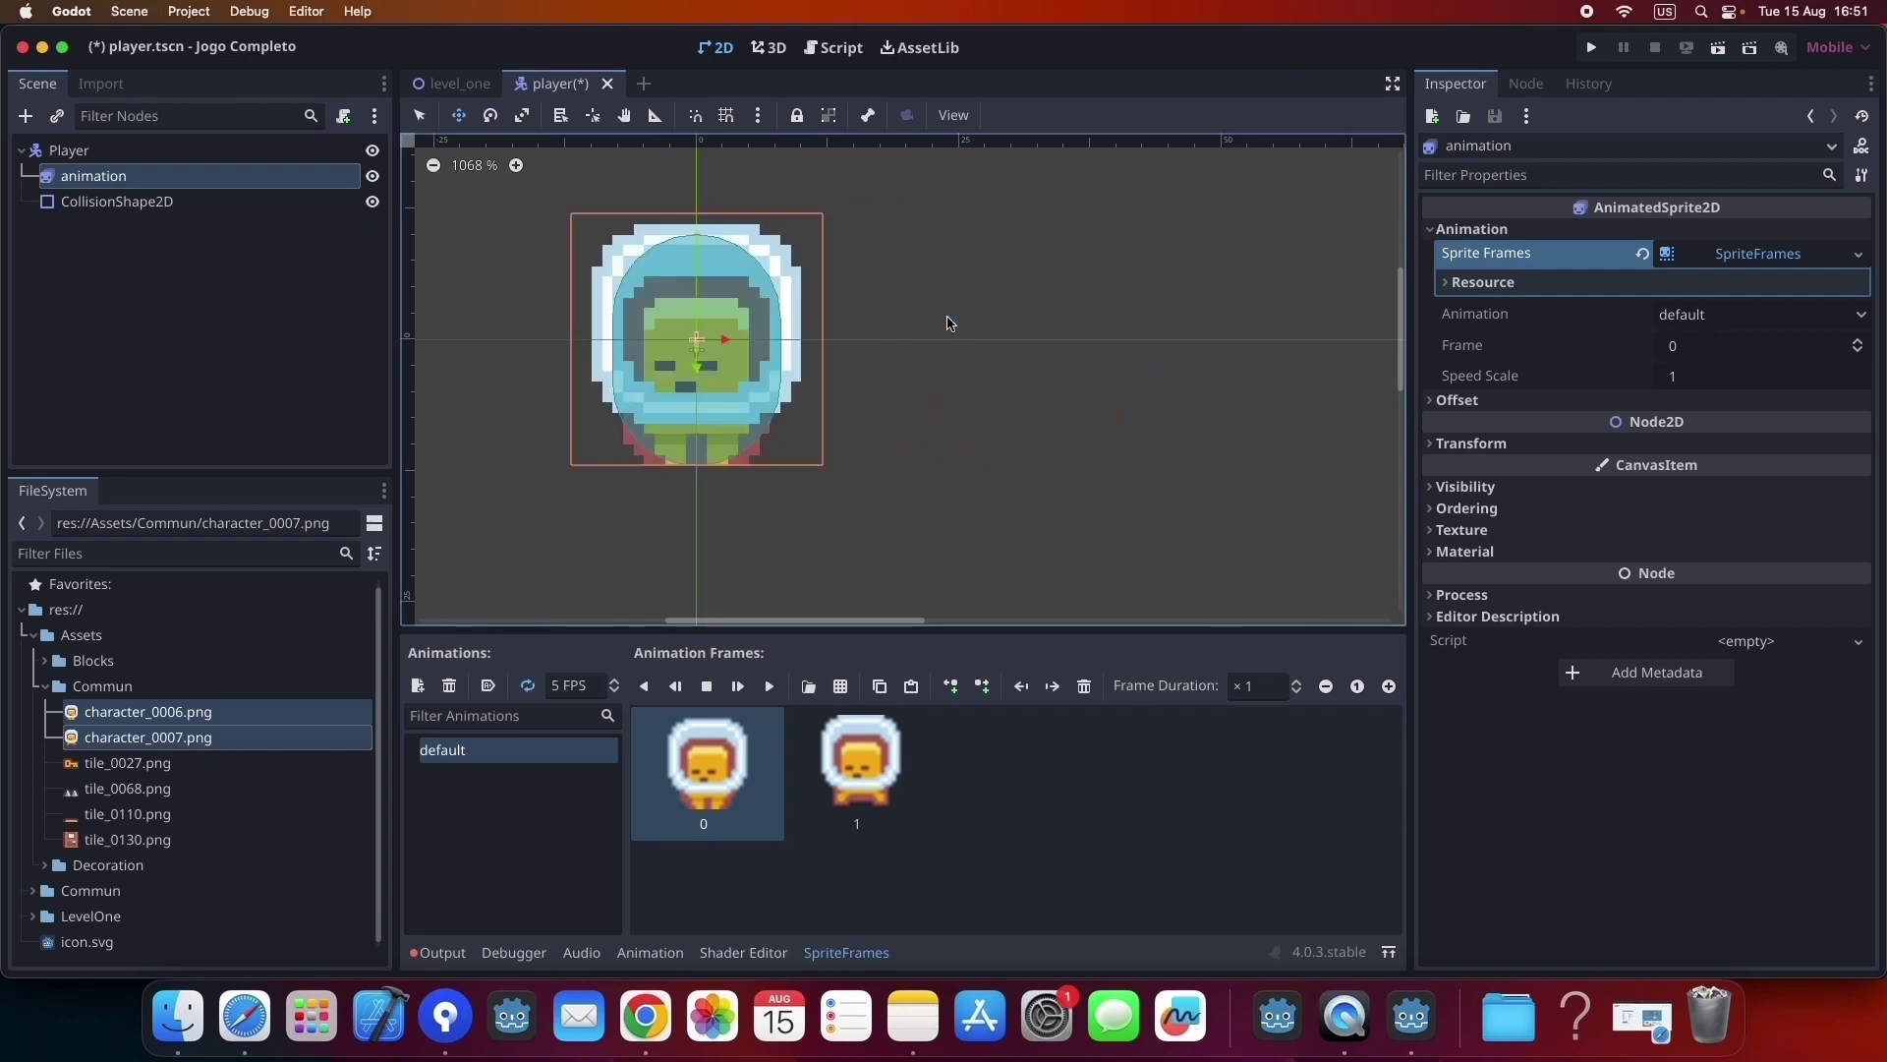
click(71, 152)
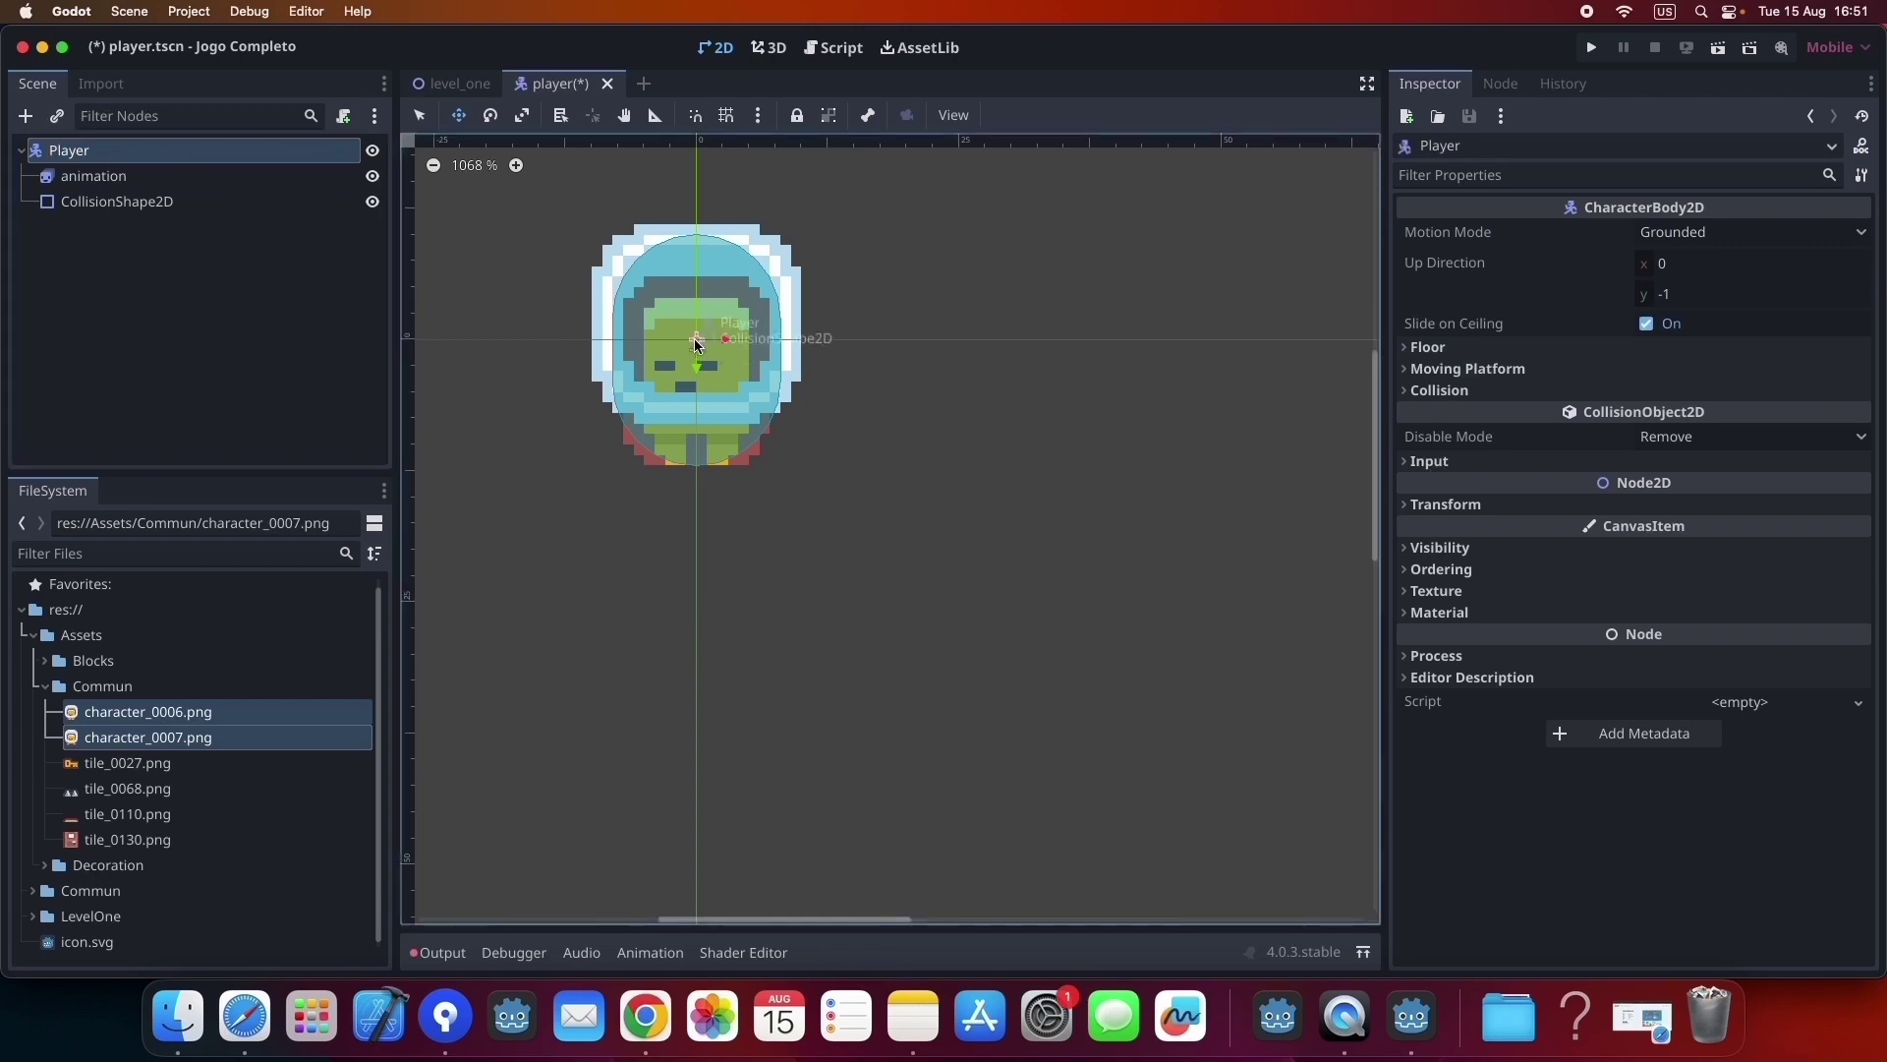
drag(697, 344, 948, 312)
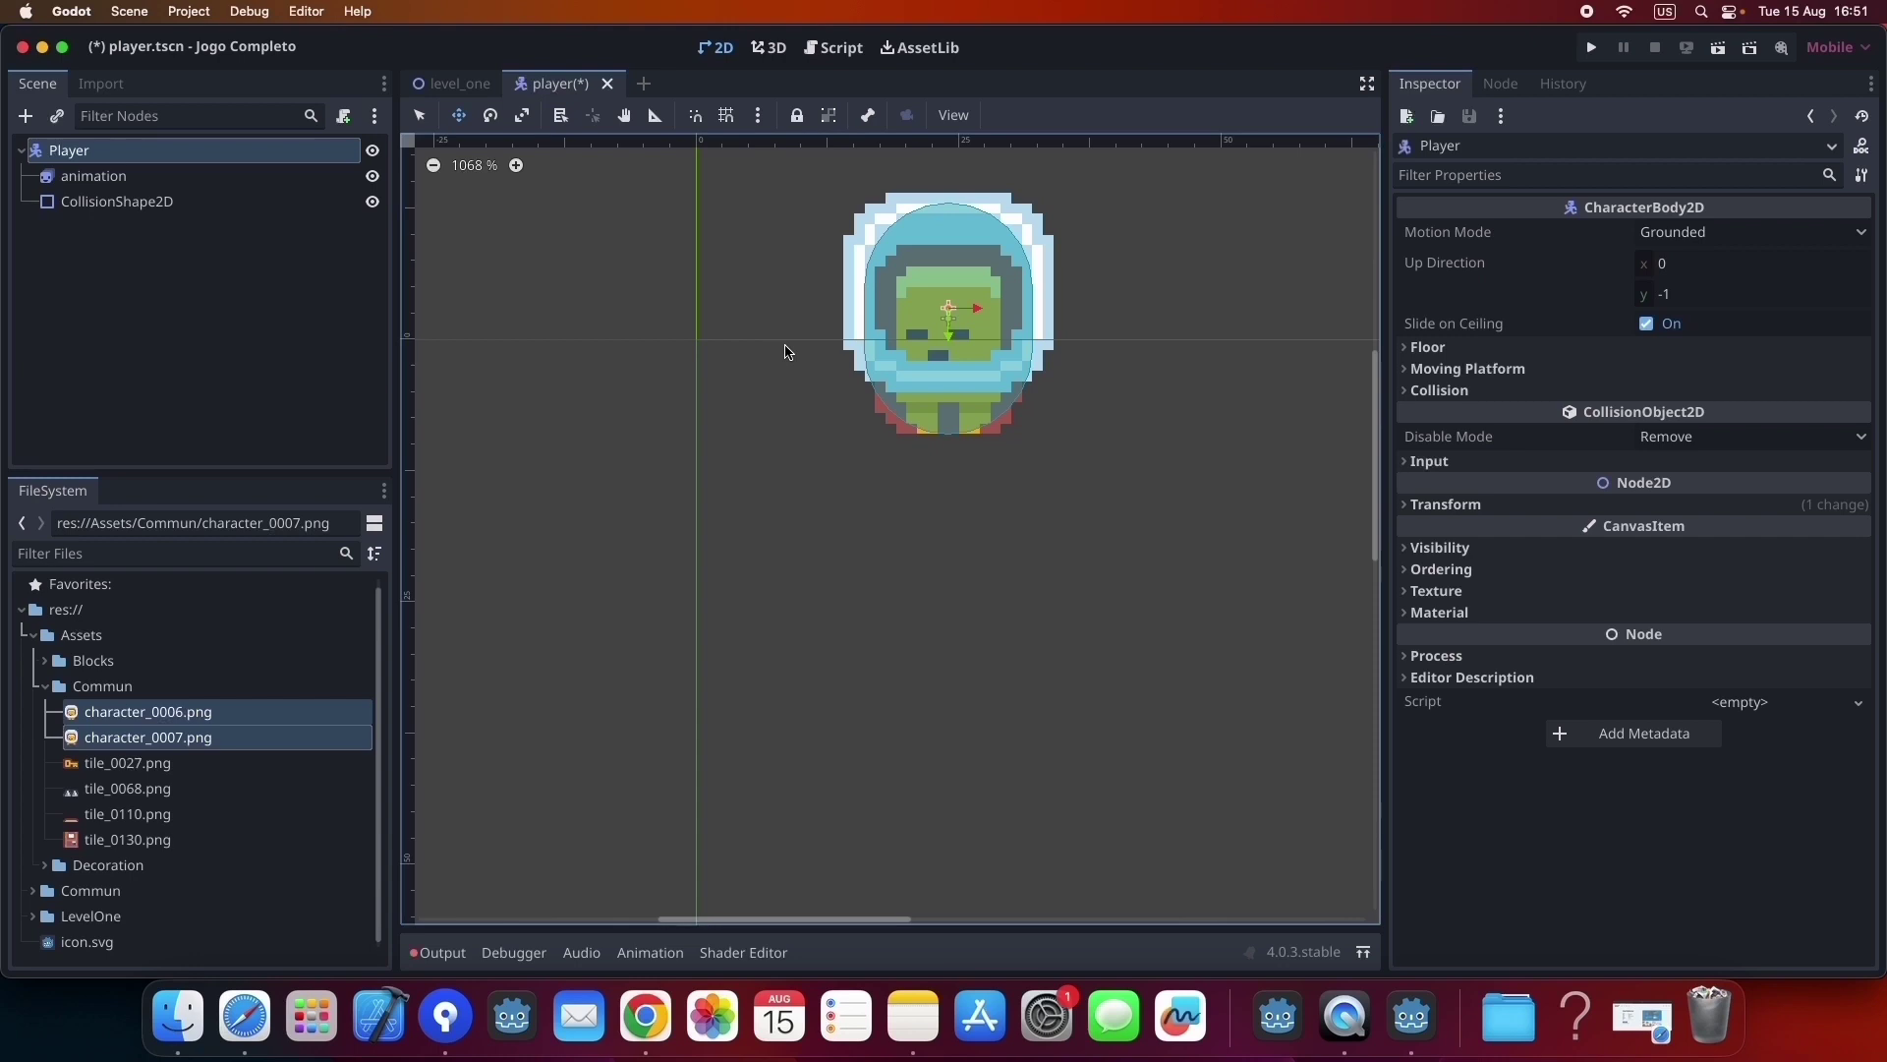
key(super+z)
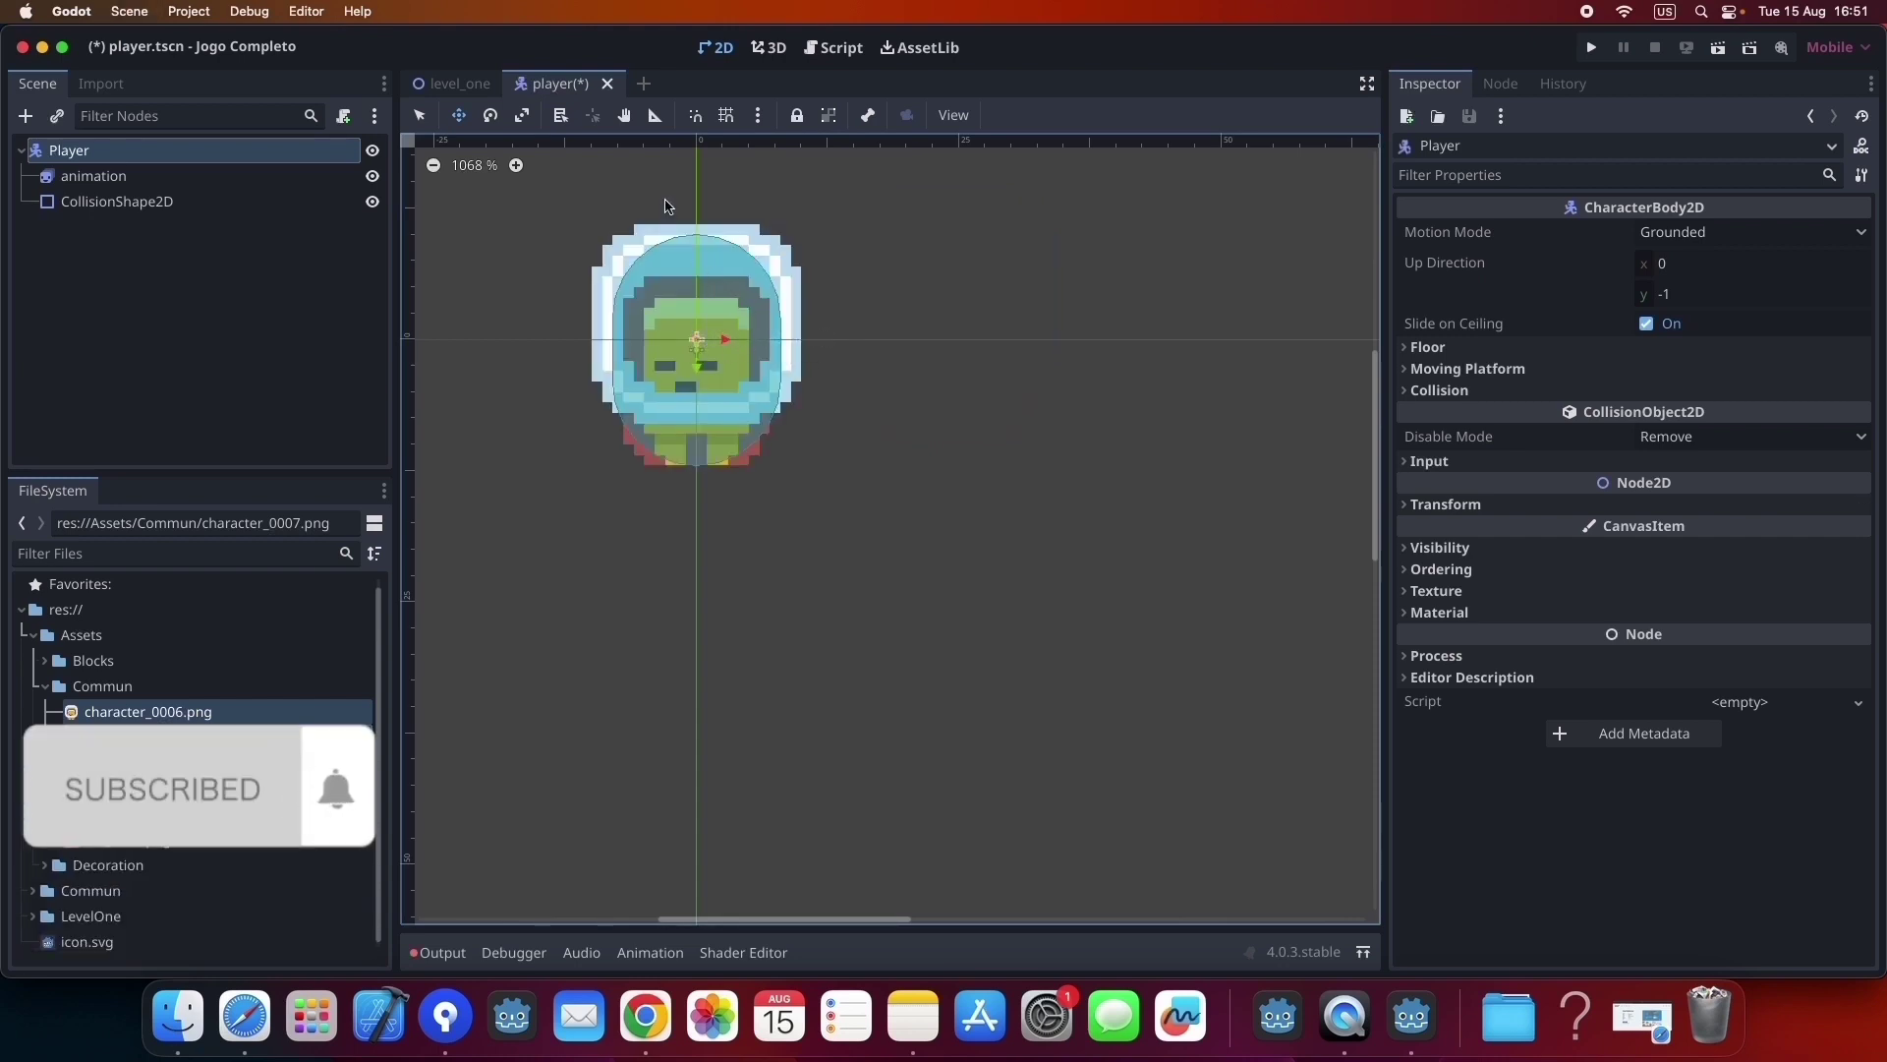
Save the player scene.
key(super+s)
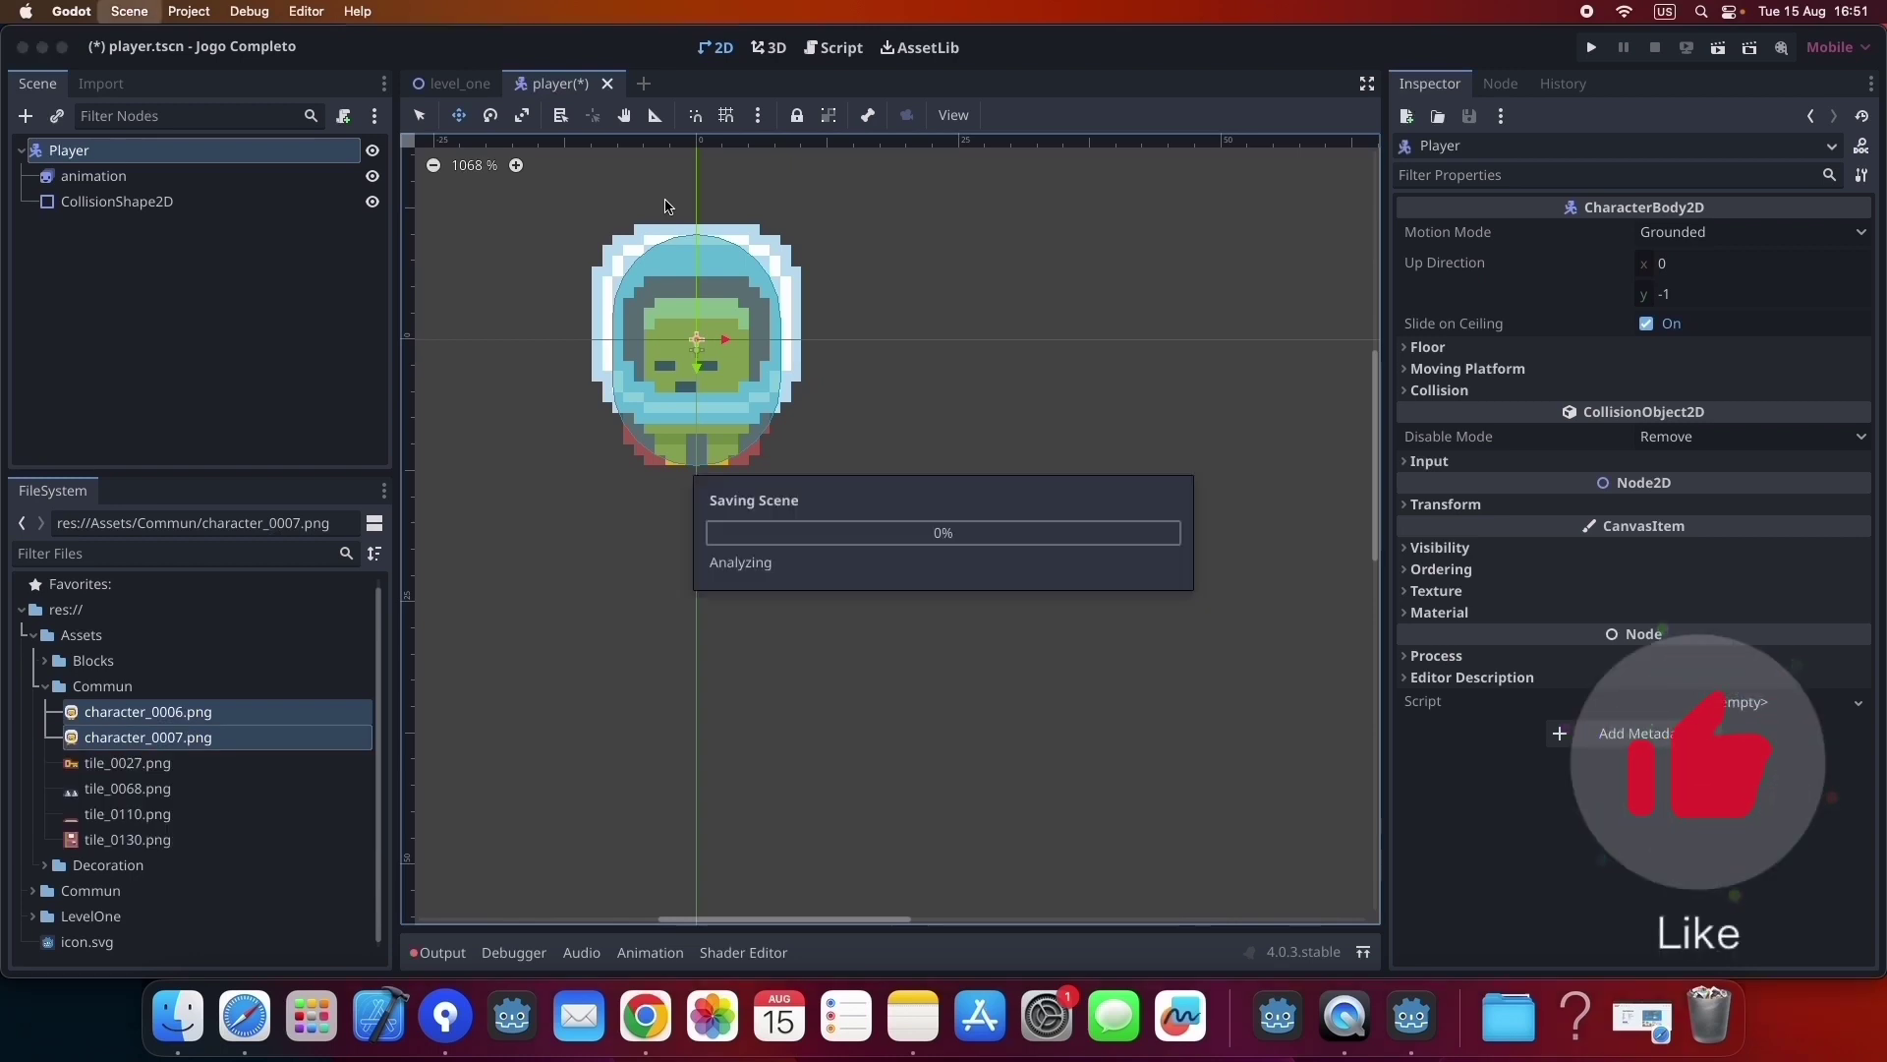